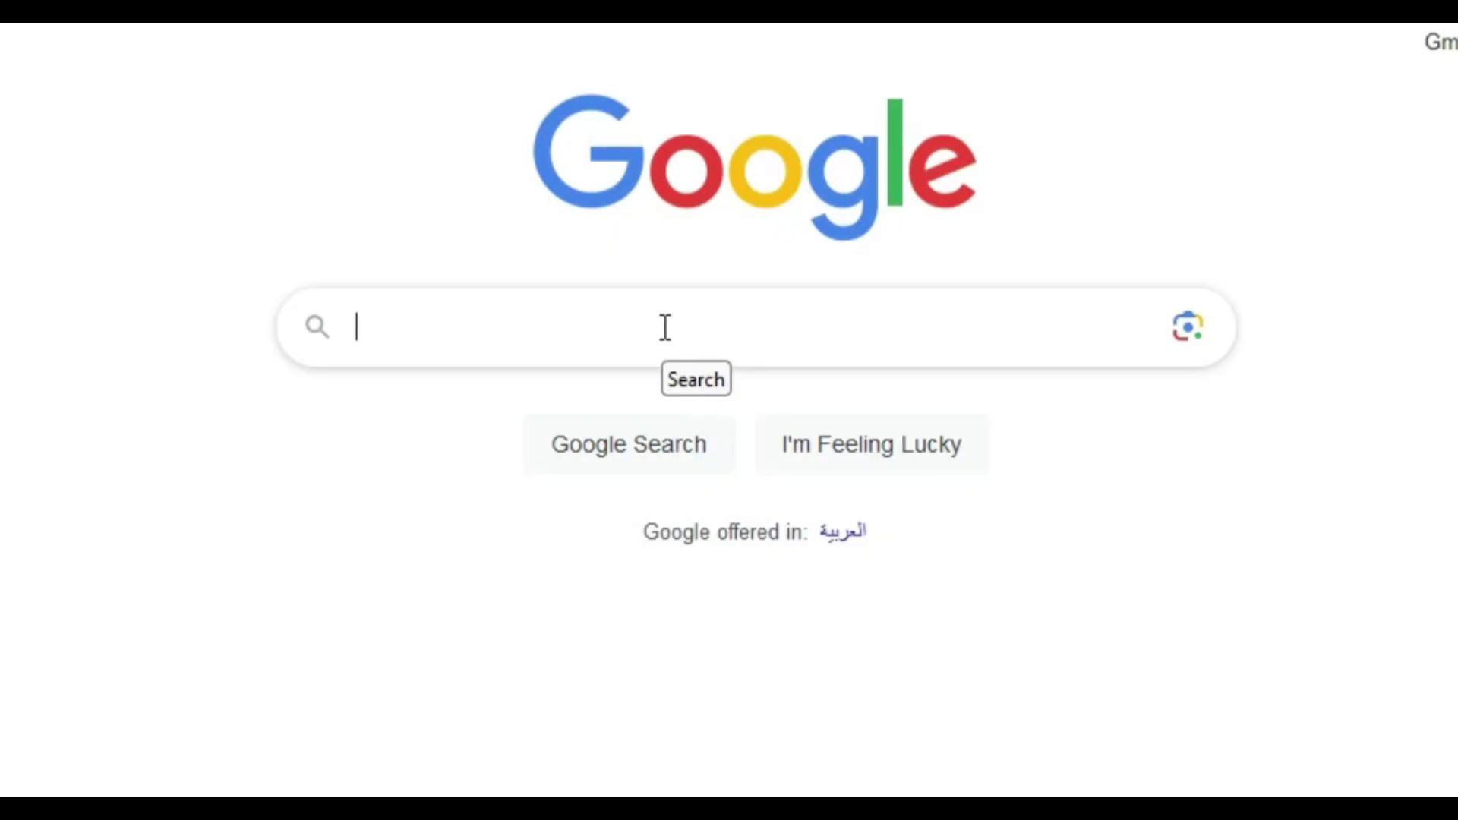
Step: Search Google for 'promeAI' and open the promeai.com homepage from the results
type("promeAI")
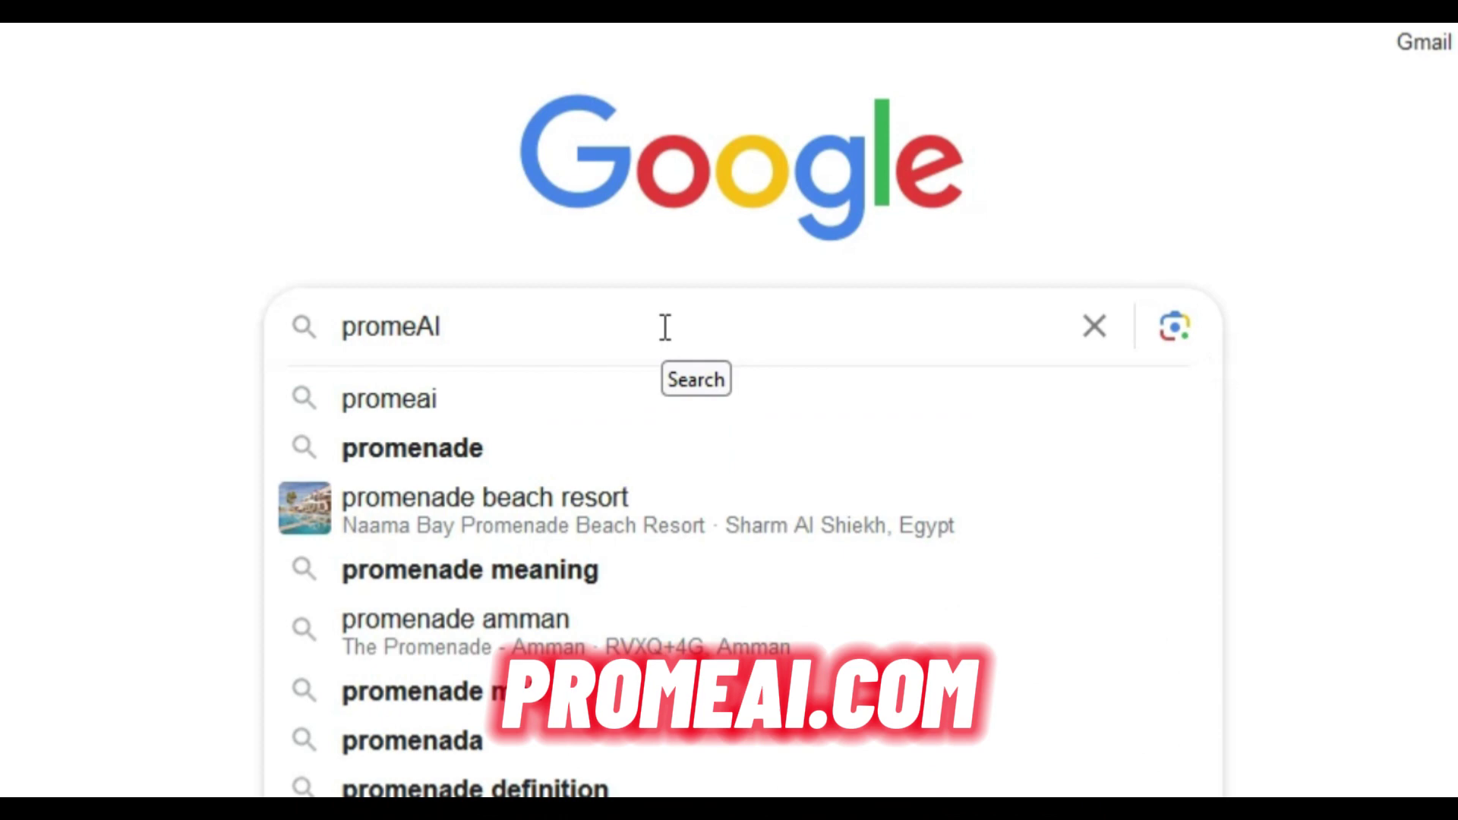
key("Return")
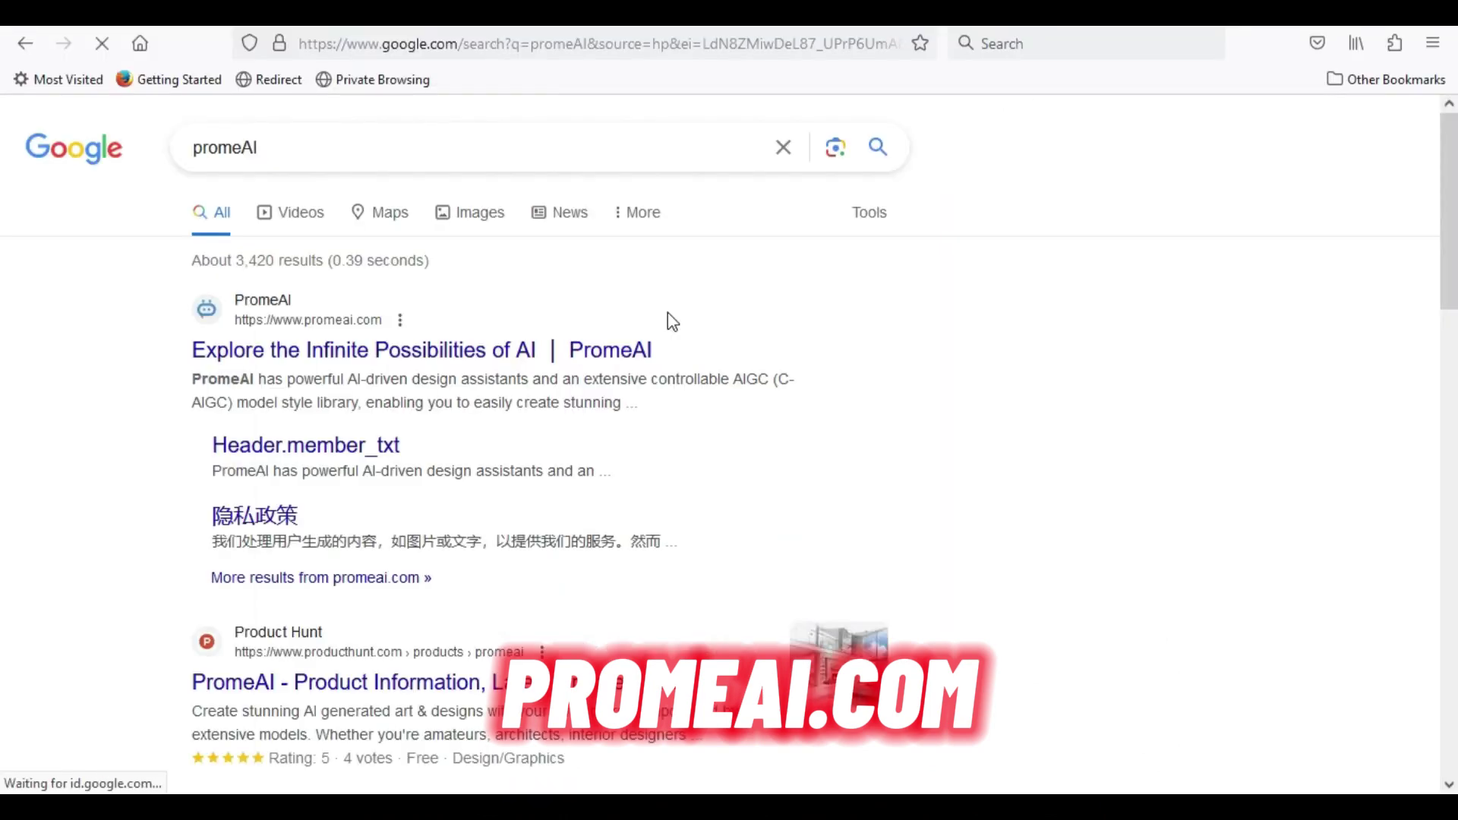
left_click(400, 352)
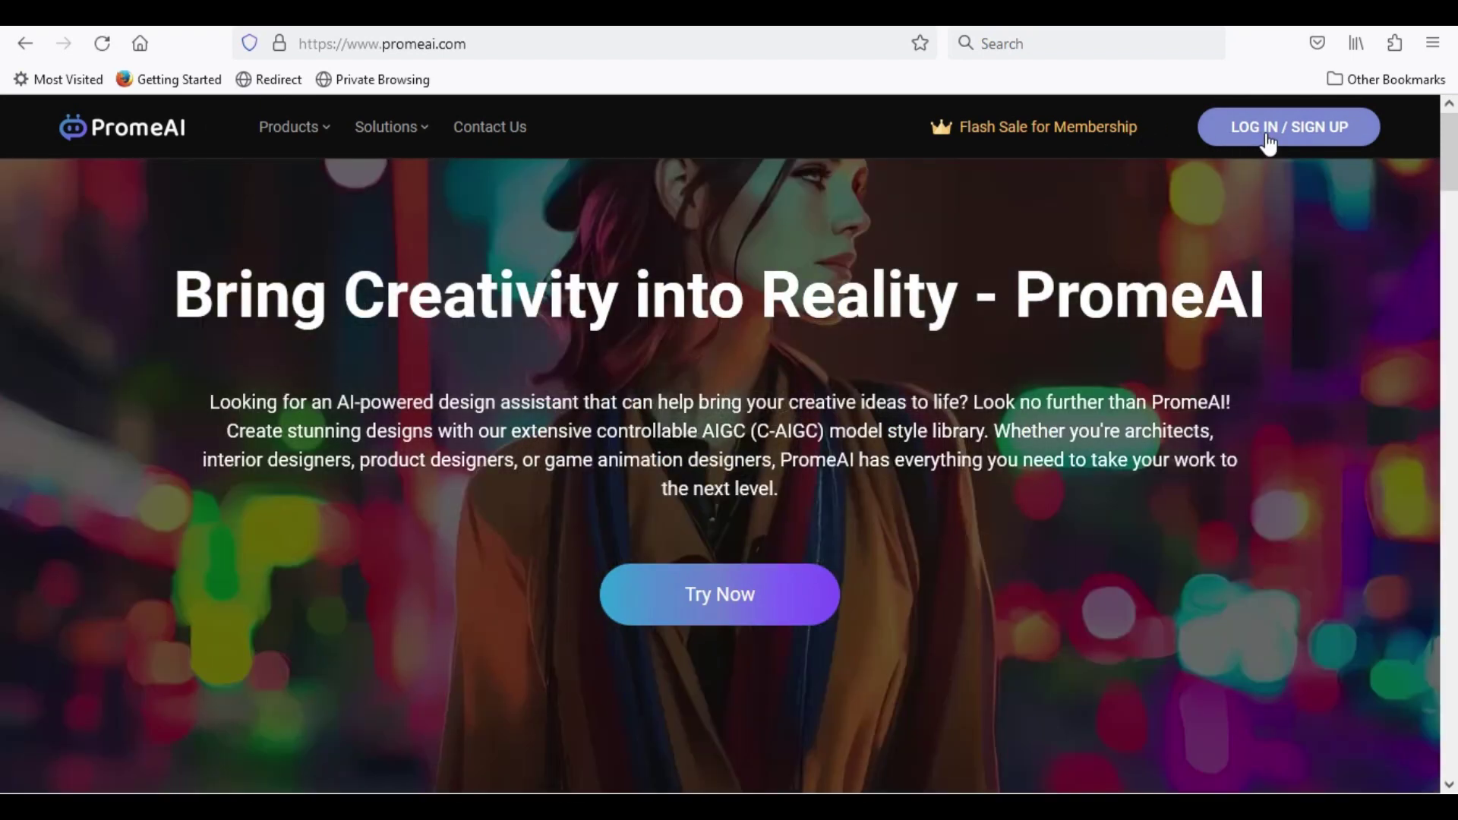
Step: Sign in to PromeAI with a Google account and open the Sketch Rendering tool
left_click(1268, 137)
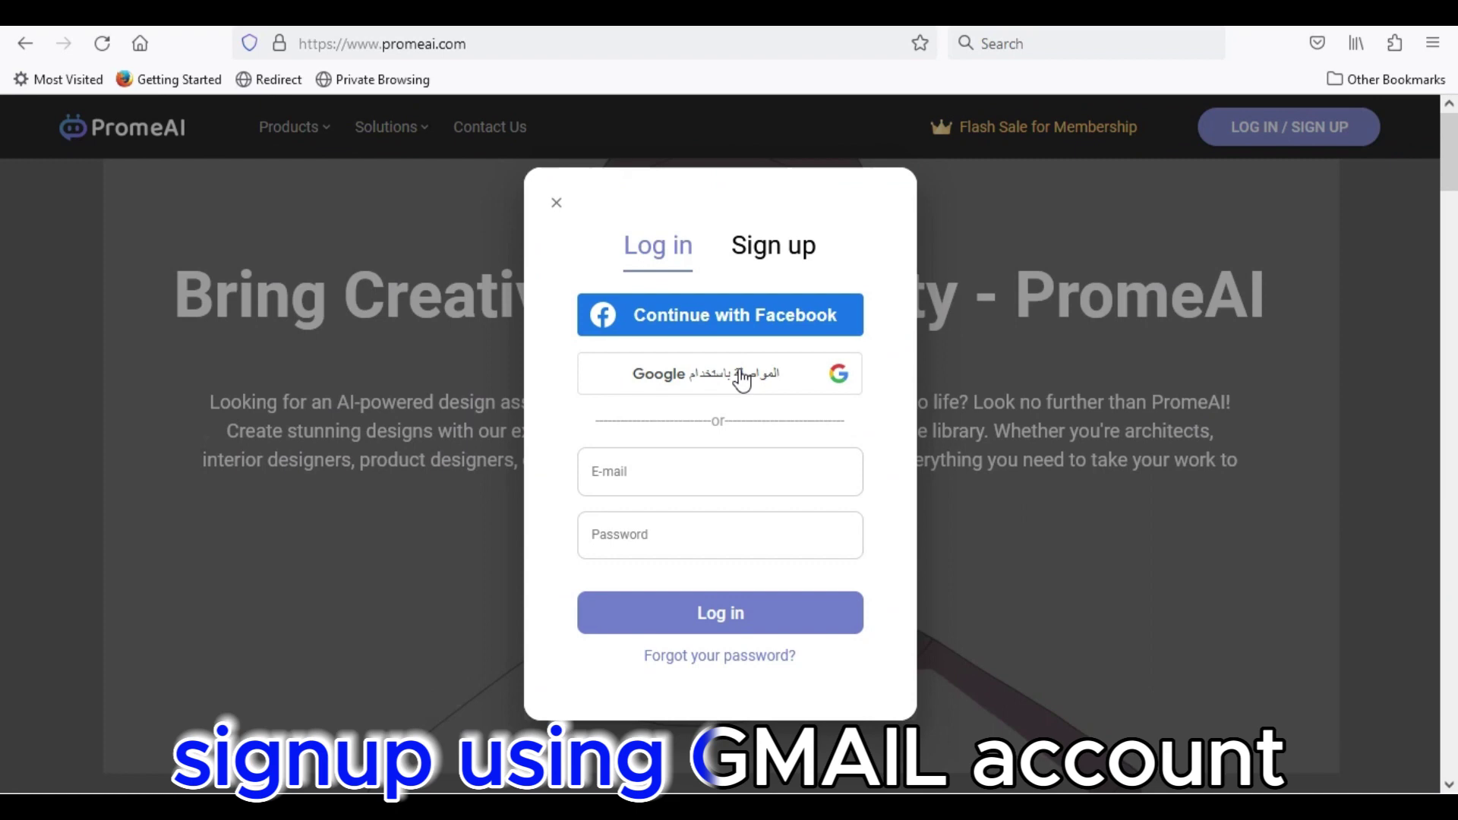
left_click(742, 380)
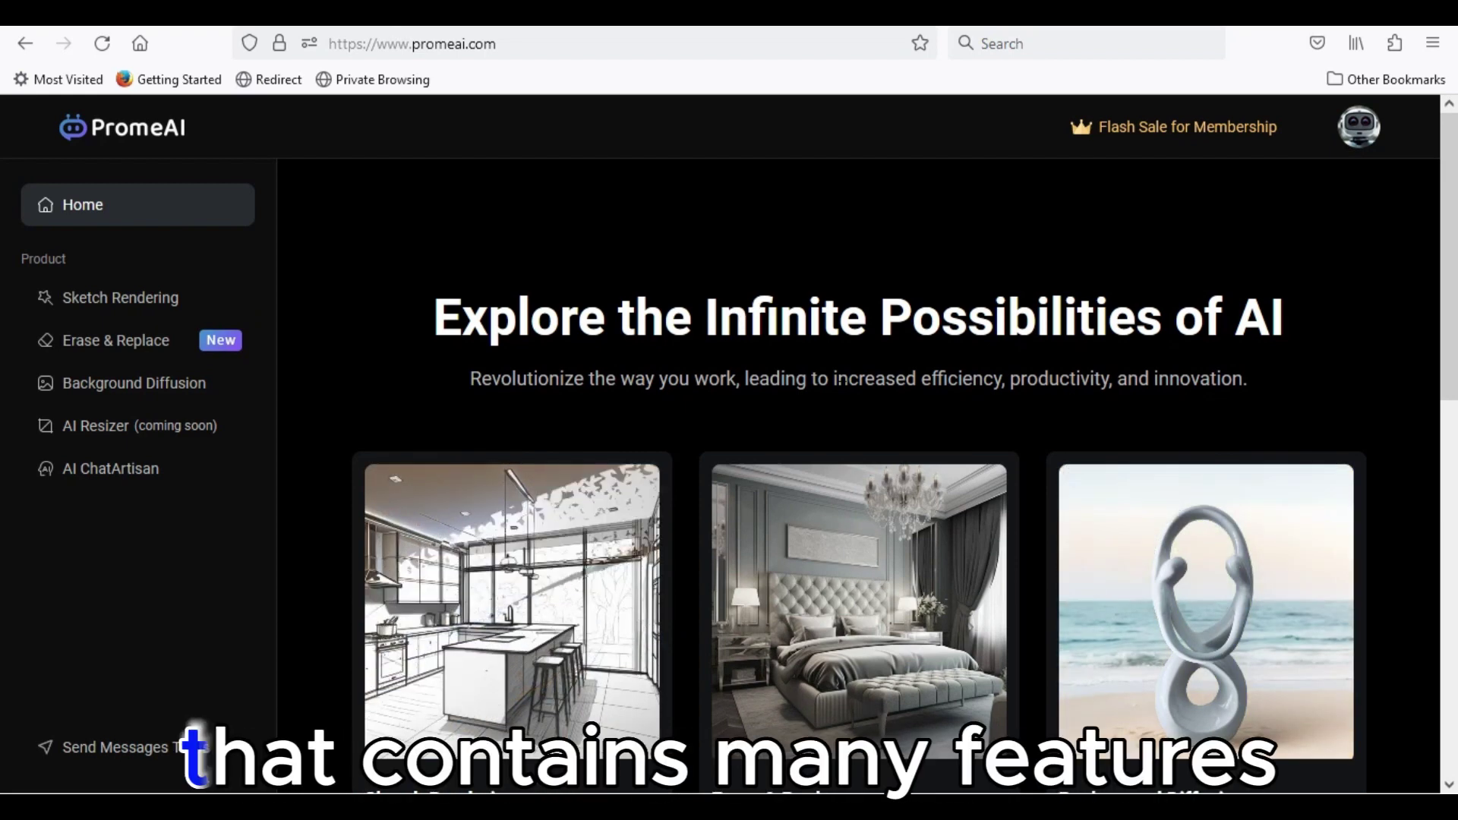
scroll(738, 348, "down", 1)
scroll(738, 353, "down", 3)
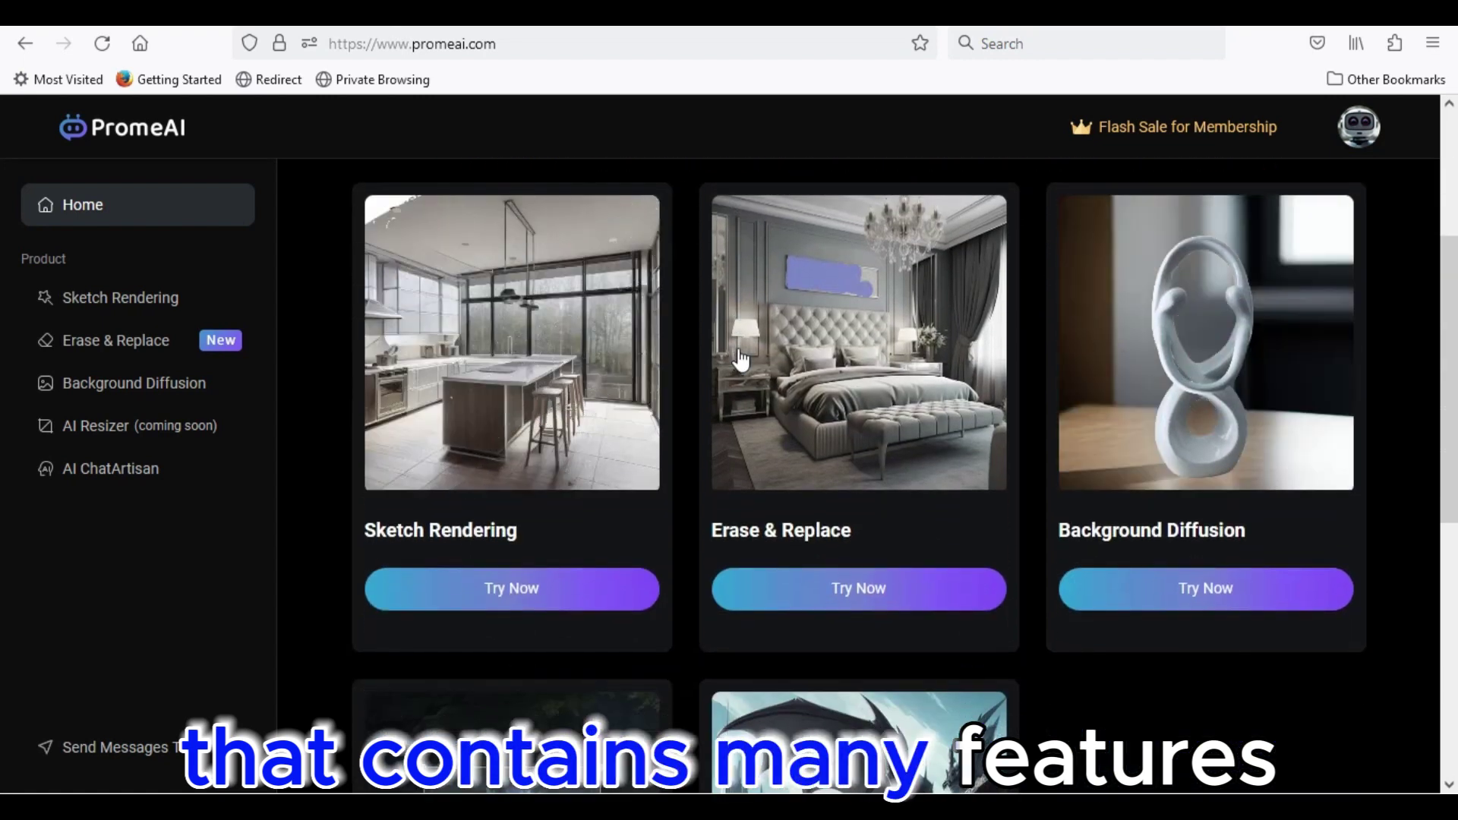
scroll(693, 357, "down", 2)
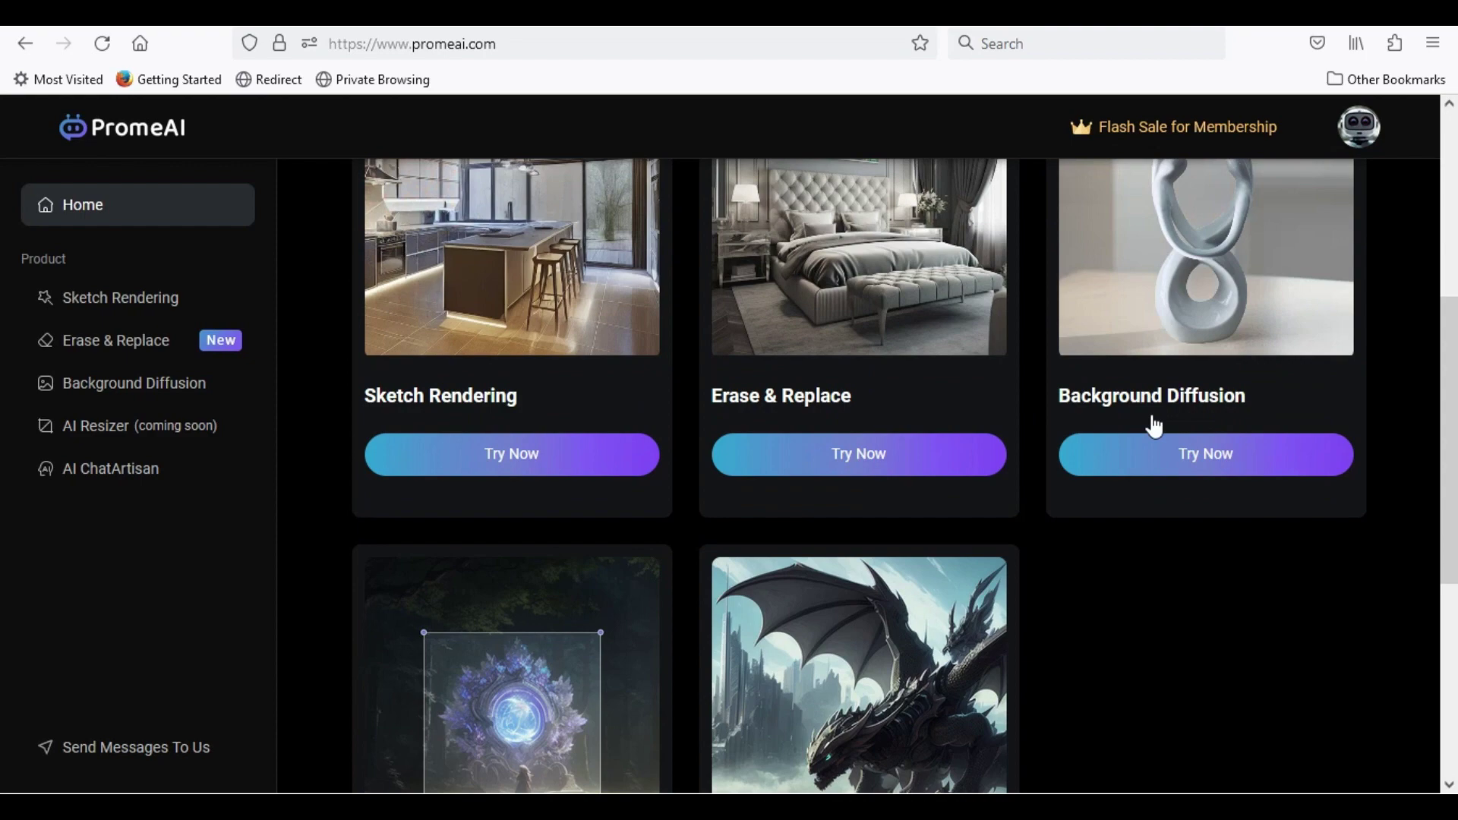
left_click(524, 407)
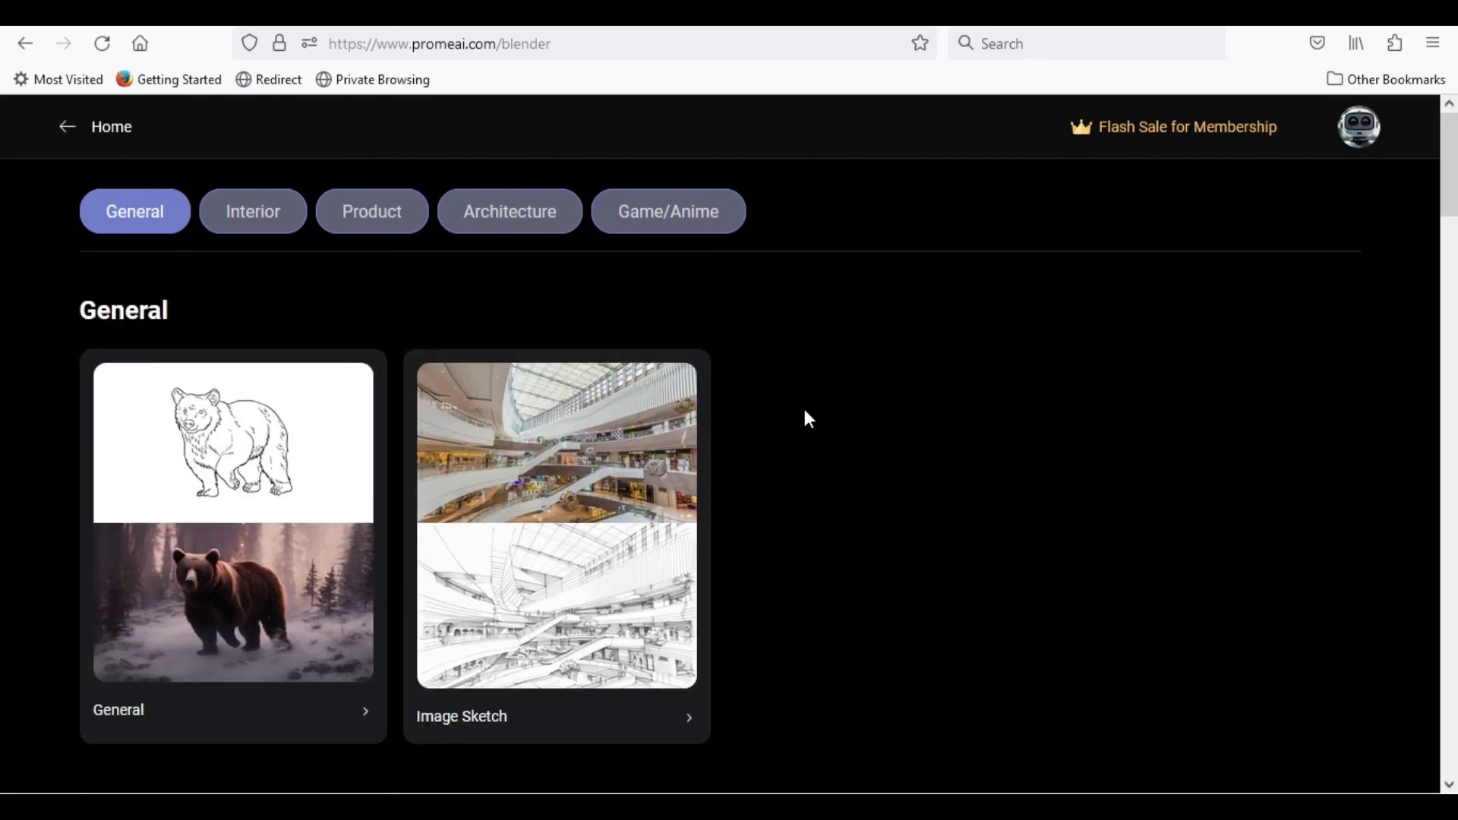
Step: Choose the Interior Realistic Sketch scenario and upload kitchen-sketch-vector-1111550.jpg from Downloads
scroll(803, 417, "down", 5)
left_click(535, 526)
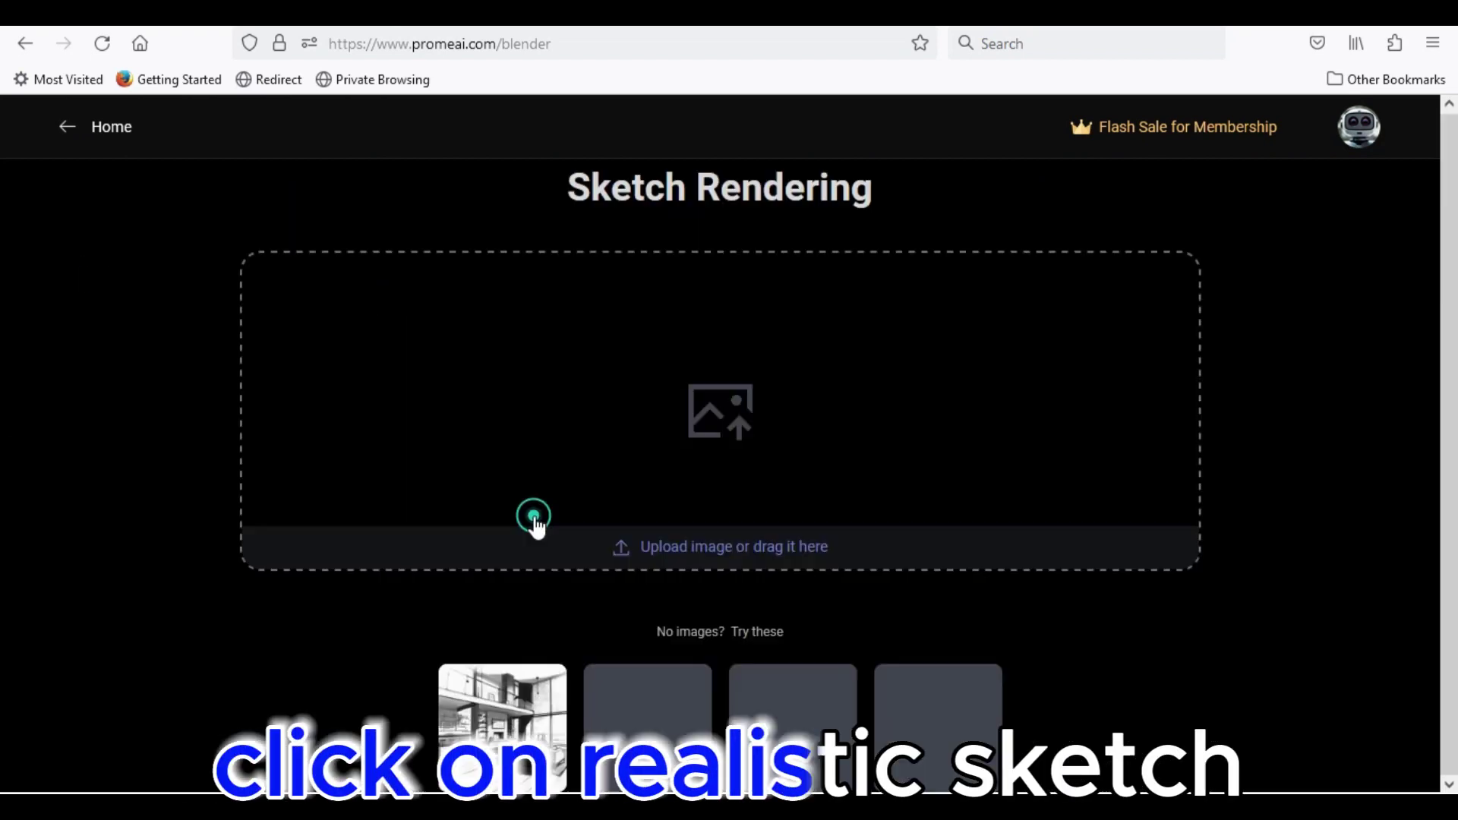
left_click(709, 418)
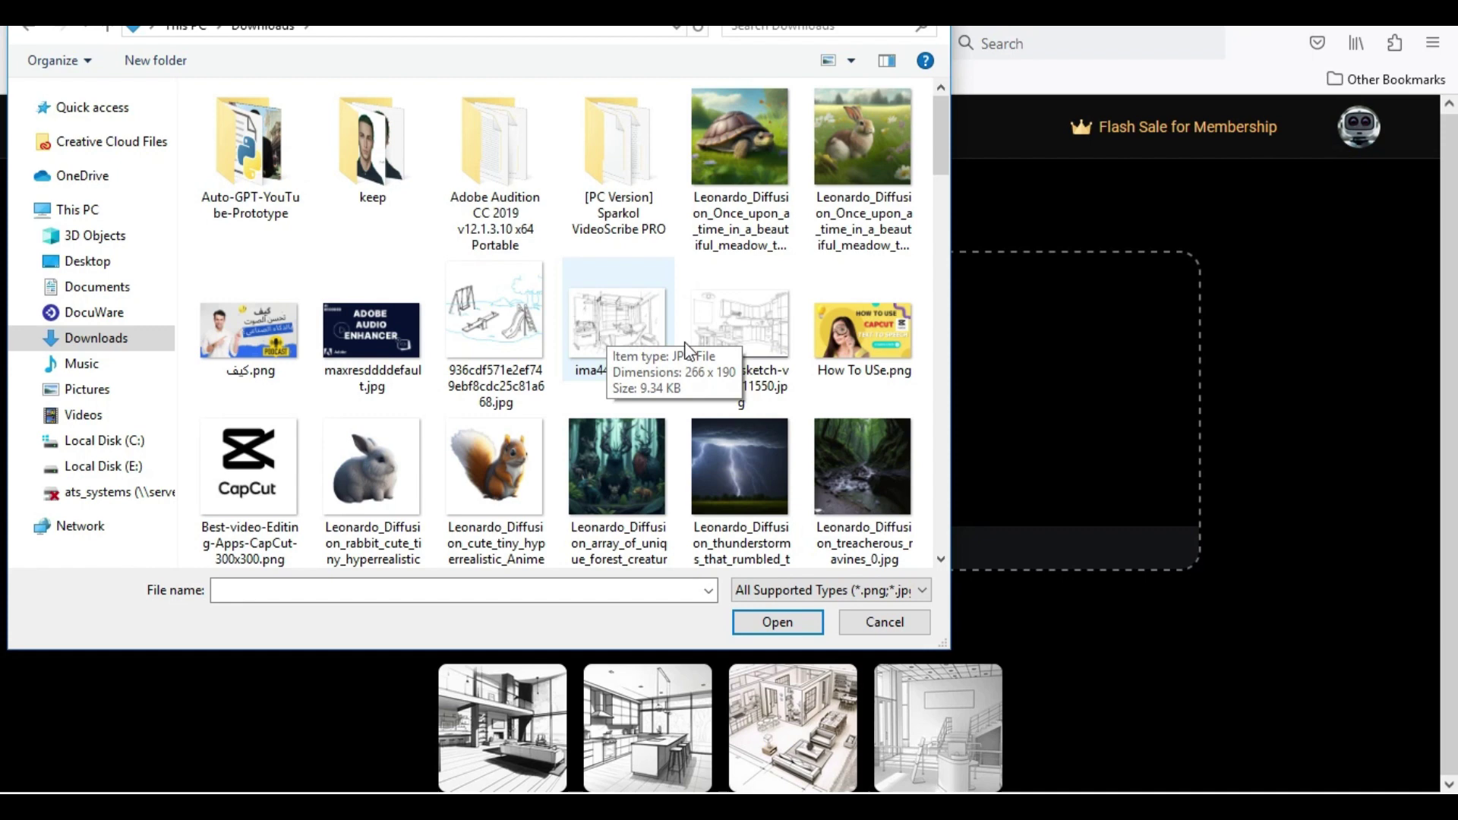
left_click(741, 341)
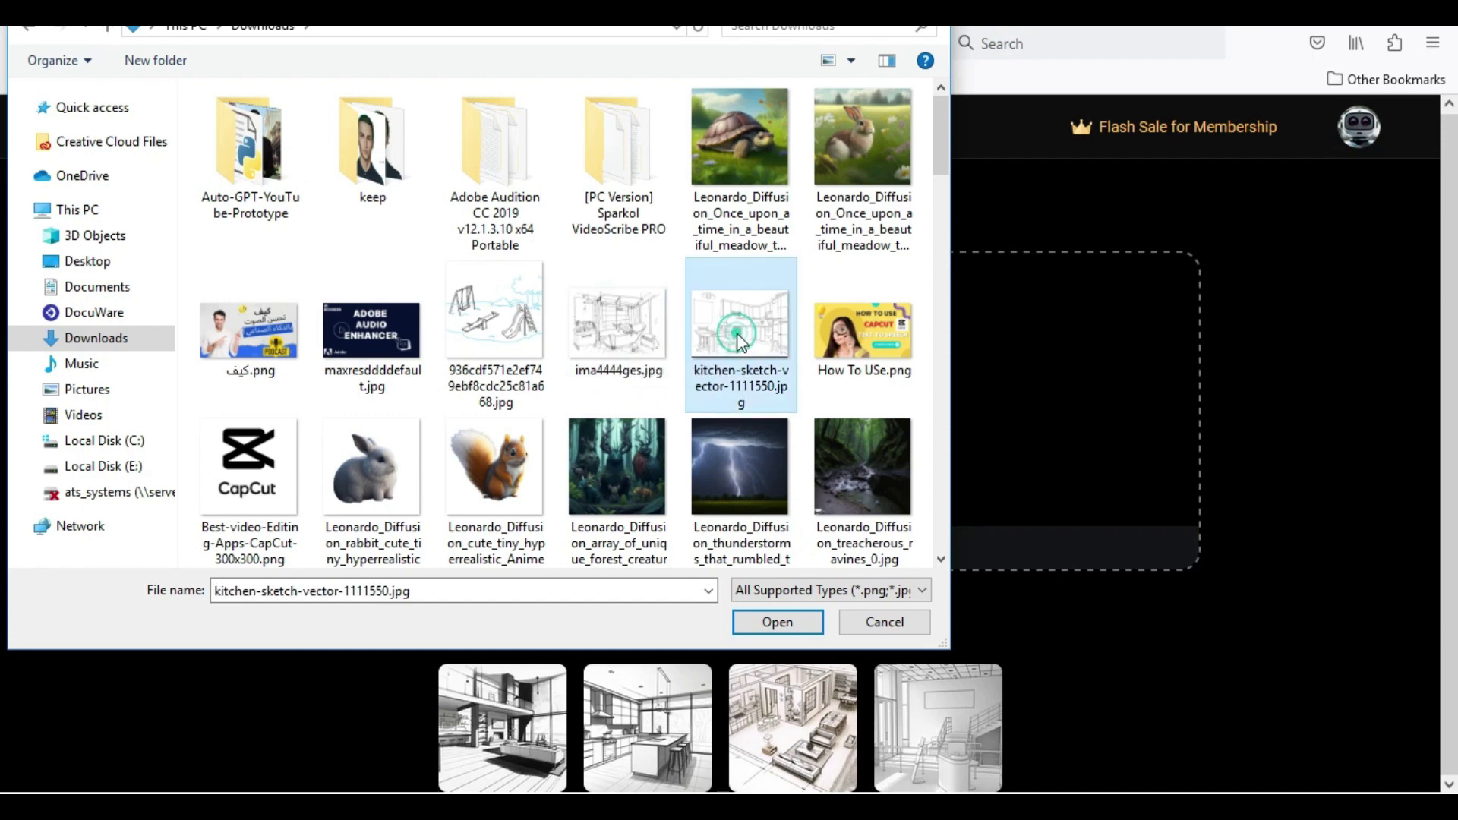
left_click(763, 622)
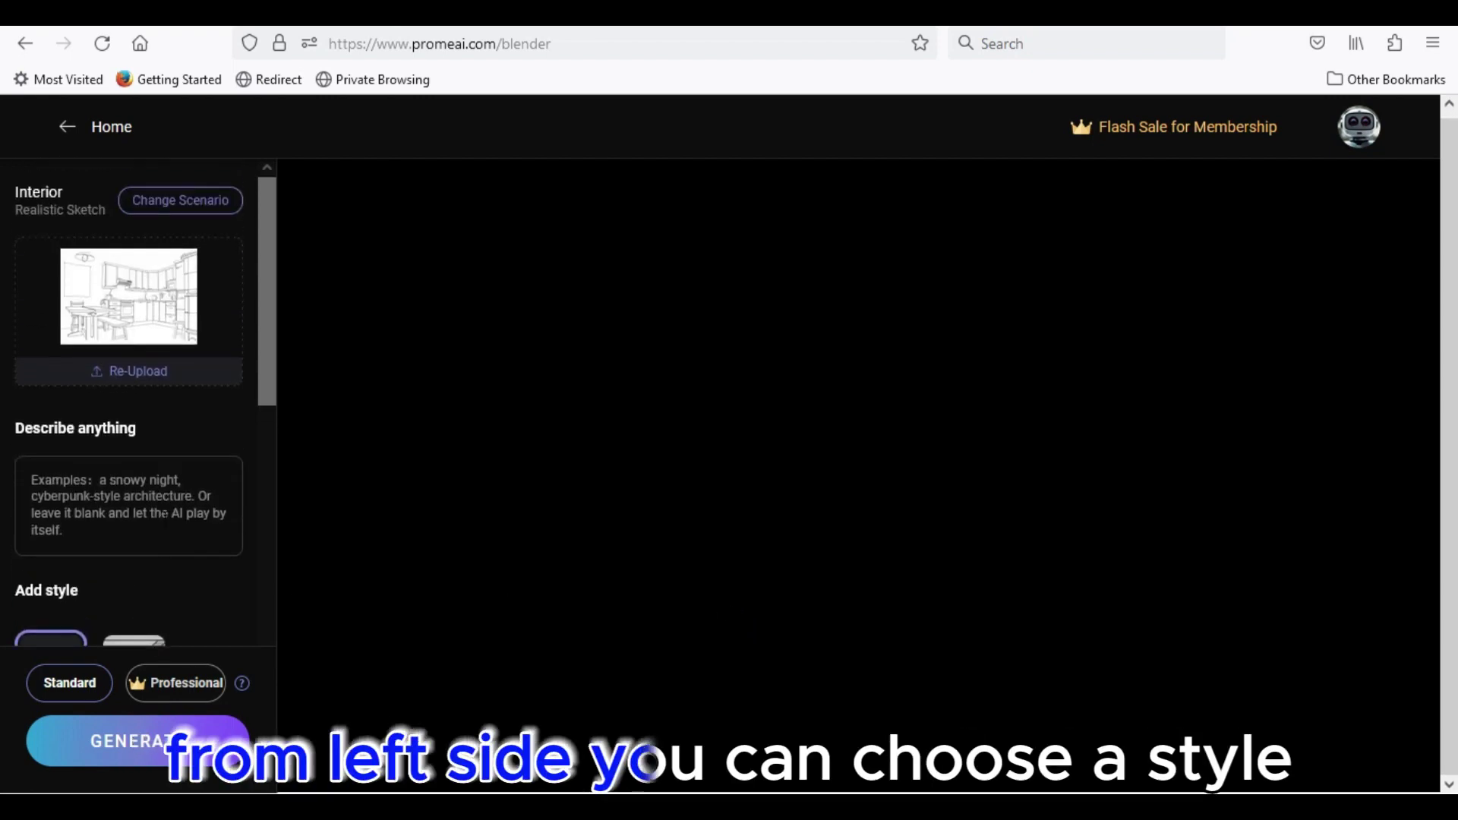
Step: Generate three realistic kitchen renders with style set to None and review them
scroll(141, 391, "down", 3)
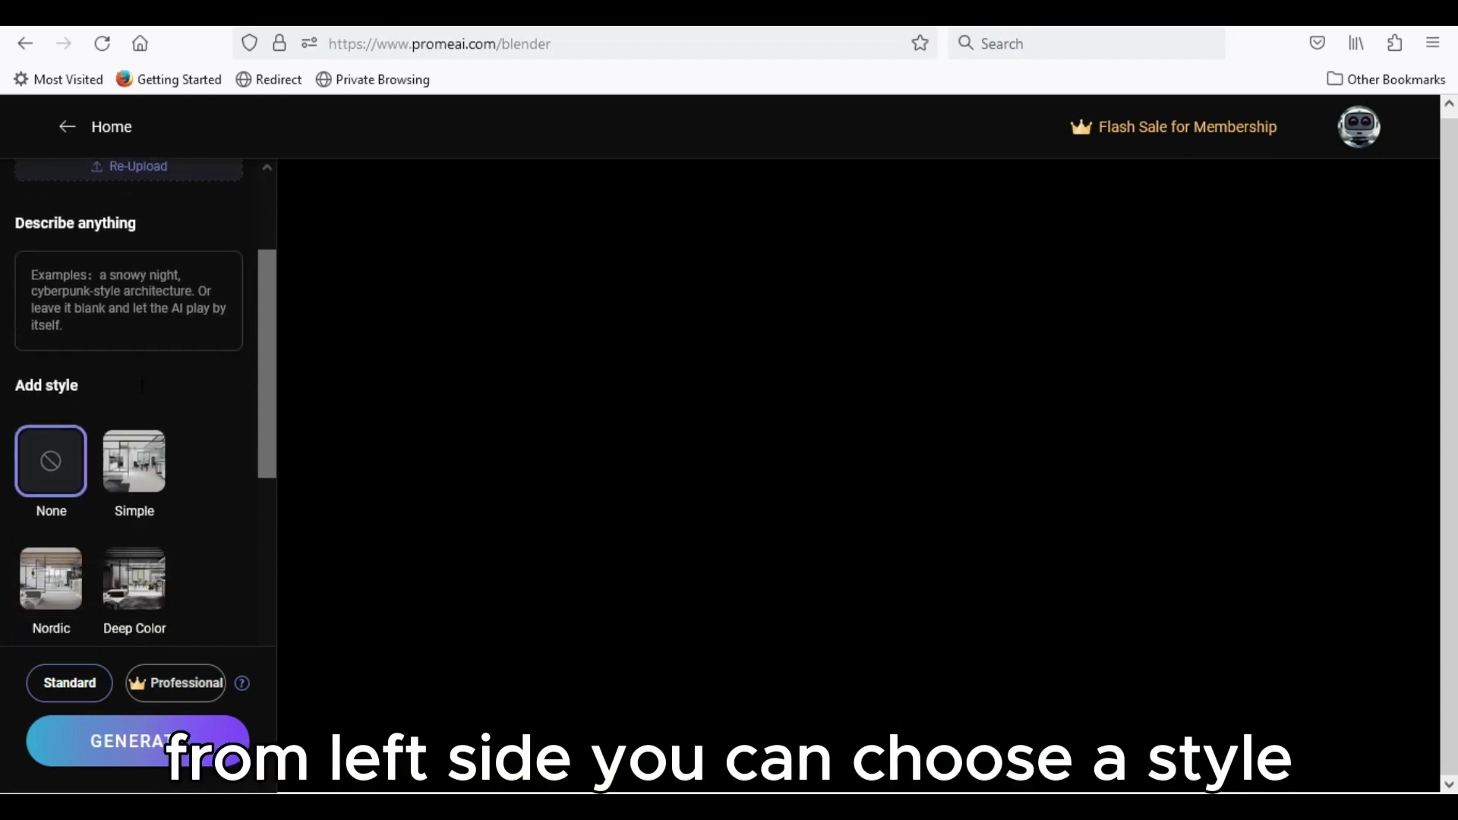
scroll(142, 388, "down", 3)
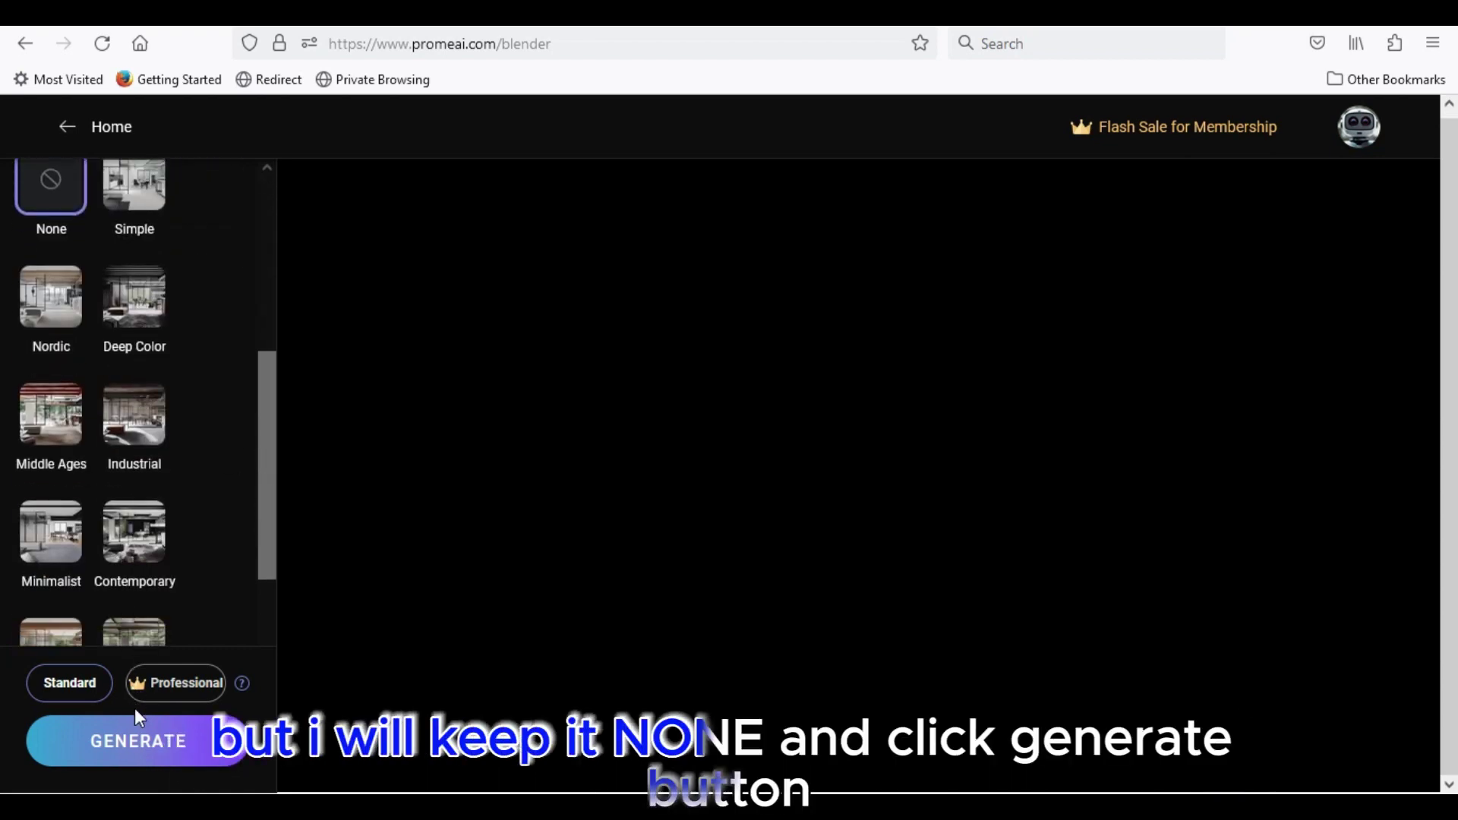
left_click(133, 737)
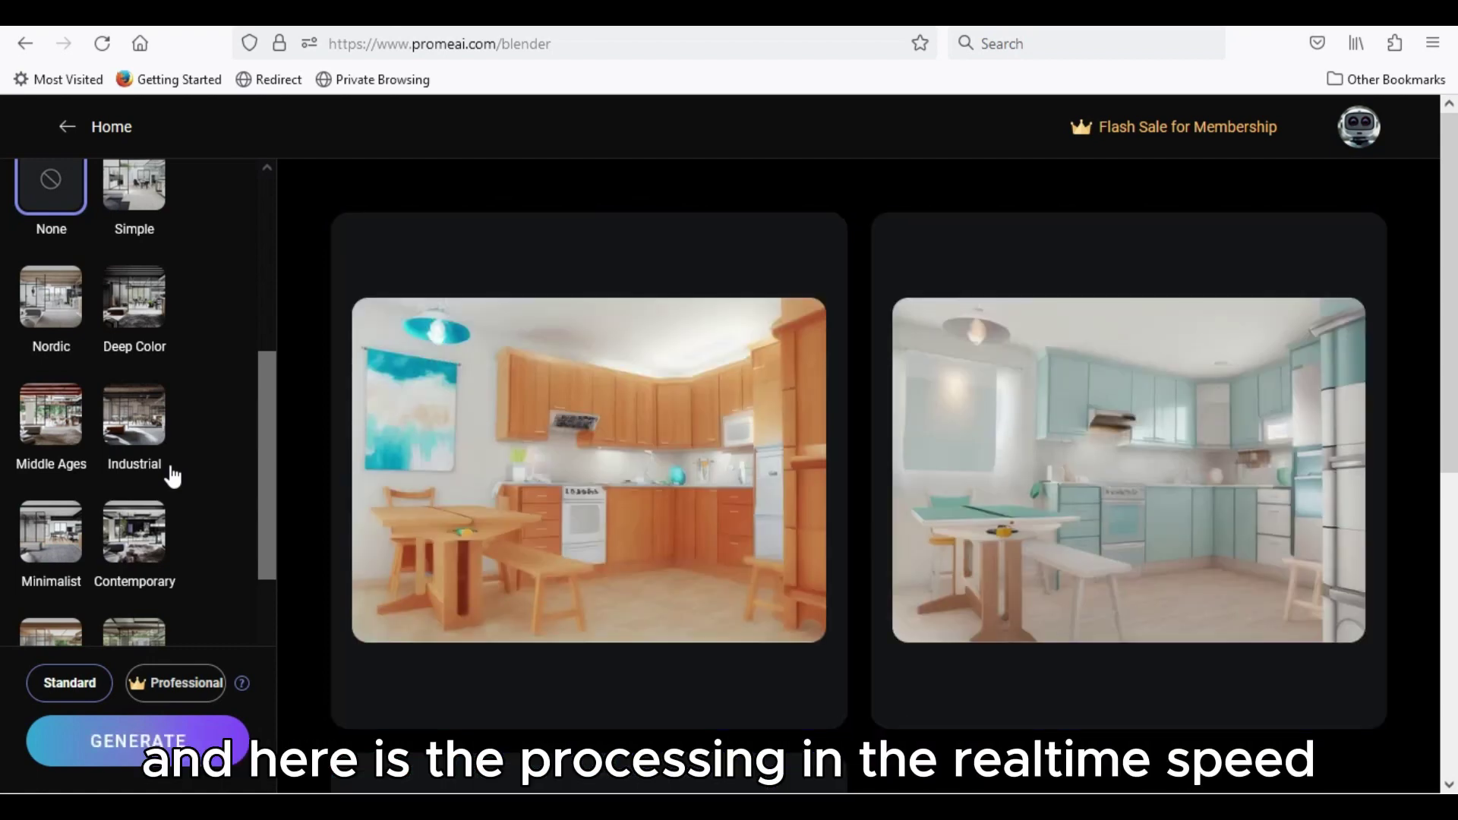
scroll(348, 455, "down", 7)
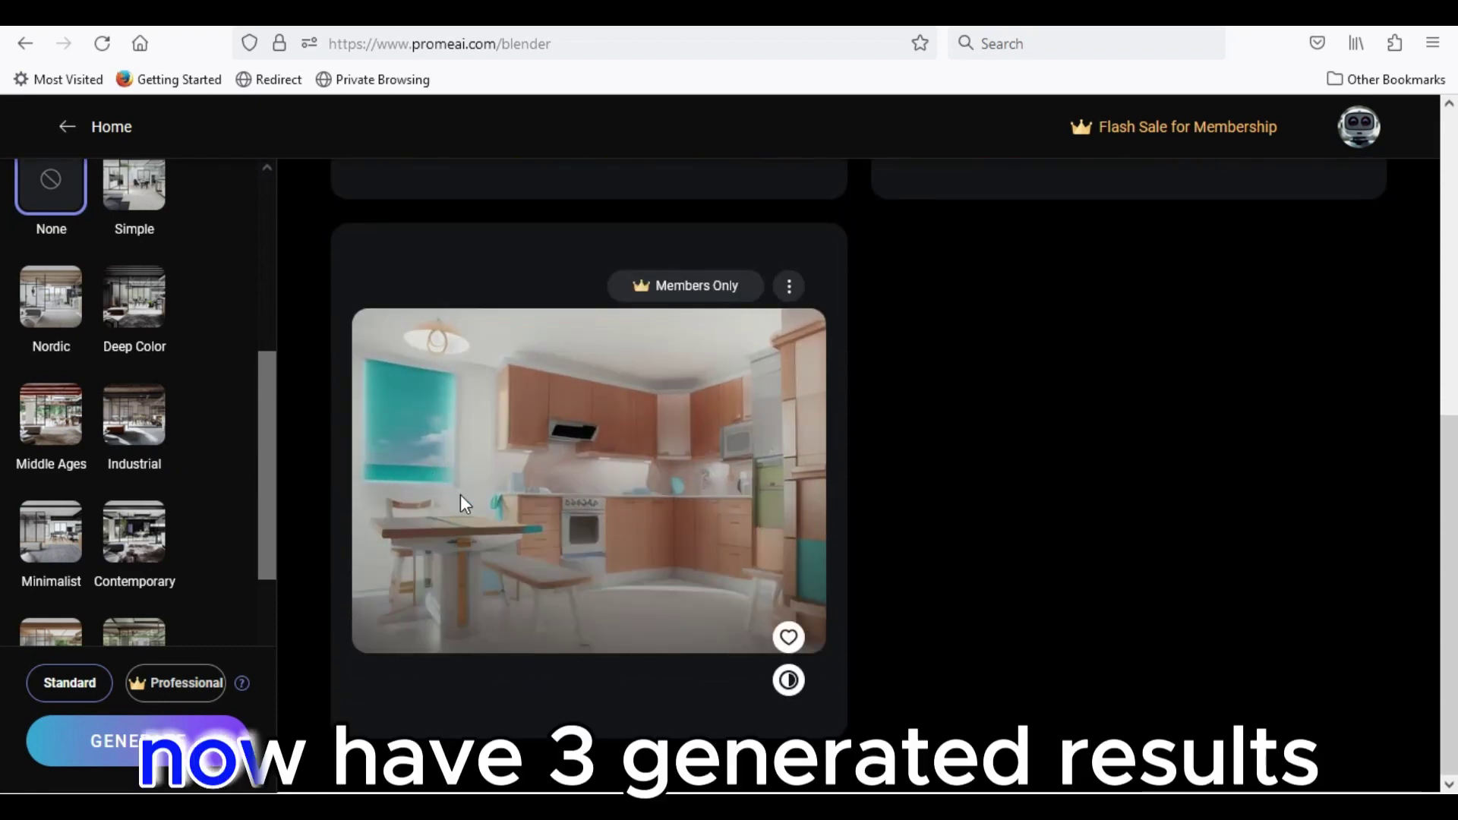
scroll(209, 478, "up", 5)
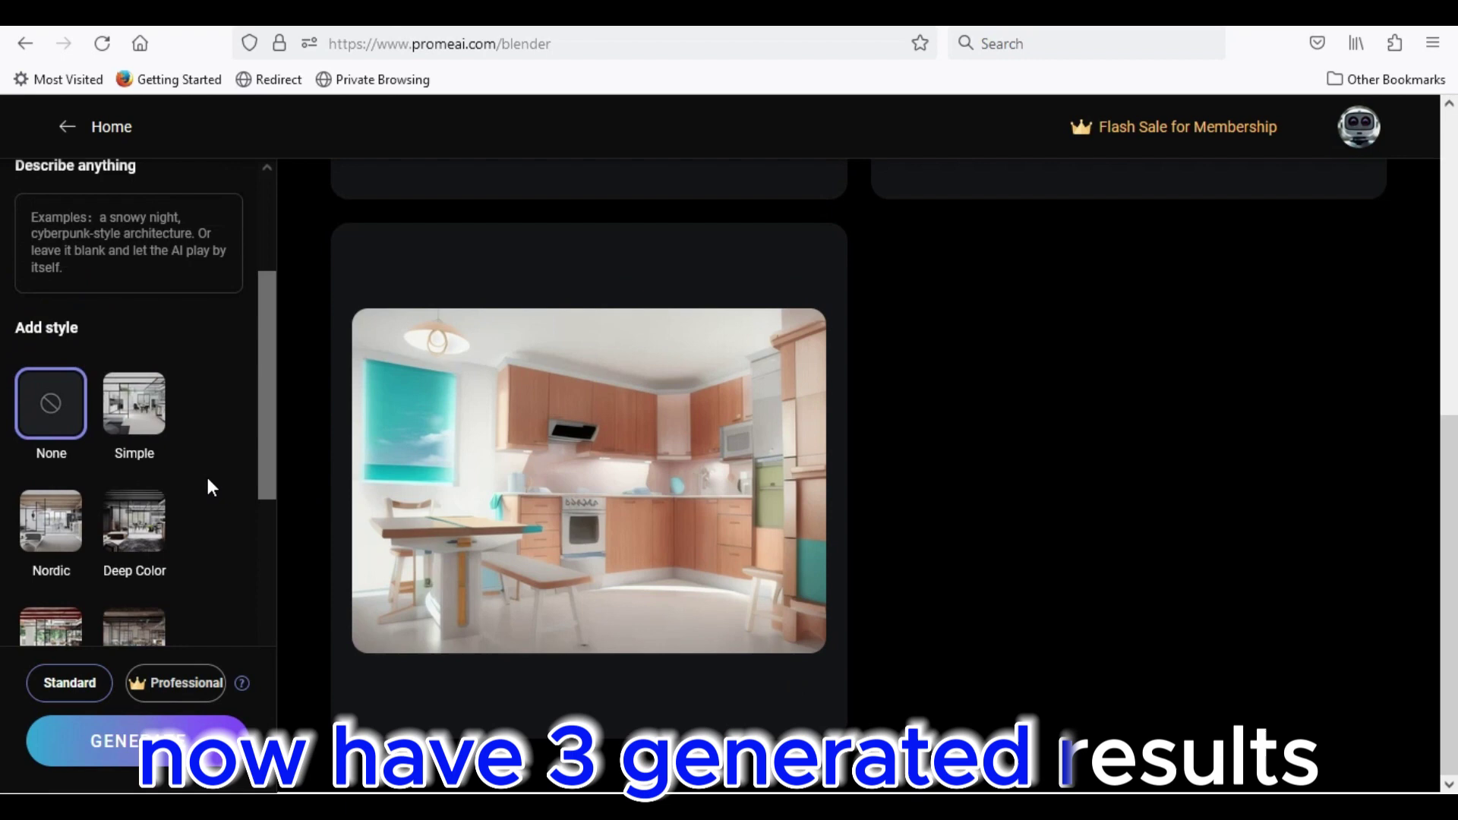
scroll(577, 483, "up", 5)
scroll(616, 484, "up", 2)
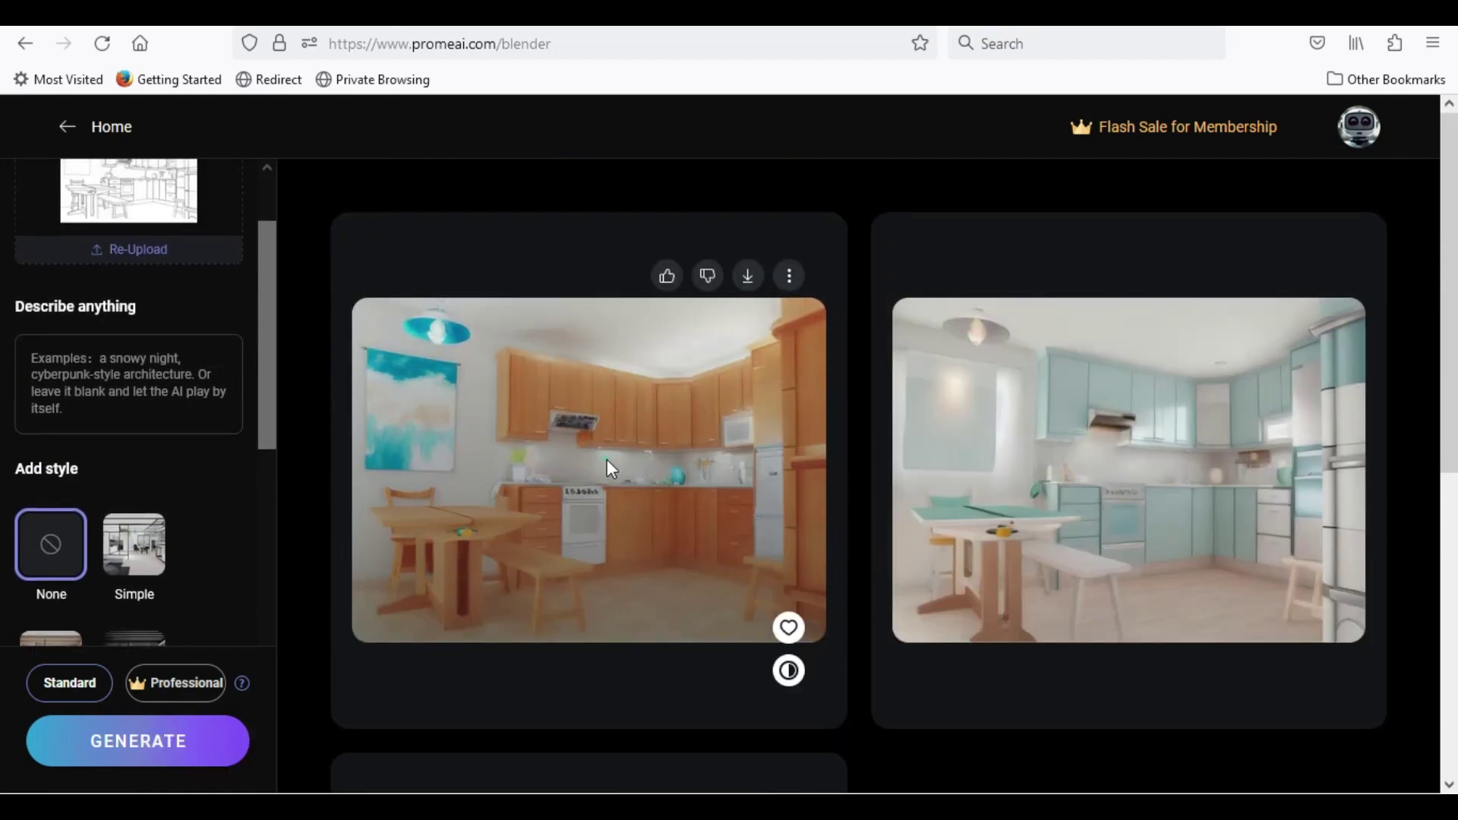
scroll(608, 459, "down", 8)
scroll(179, 540, "down", 10)
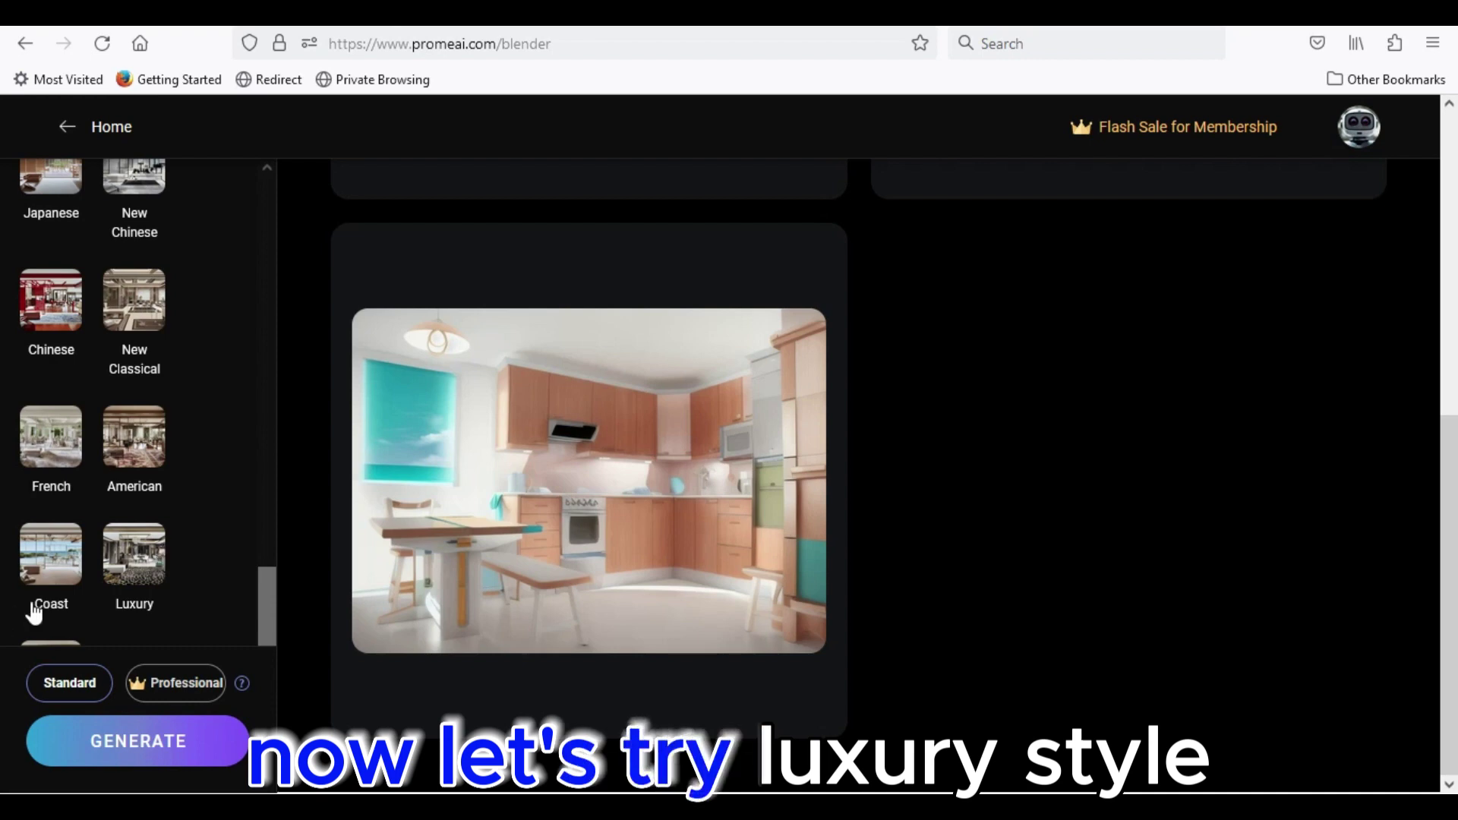
Step: Generate Luxury-style kitchen renders and preview the first ones enlarged
left_click(131, 569)
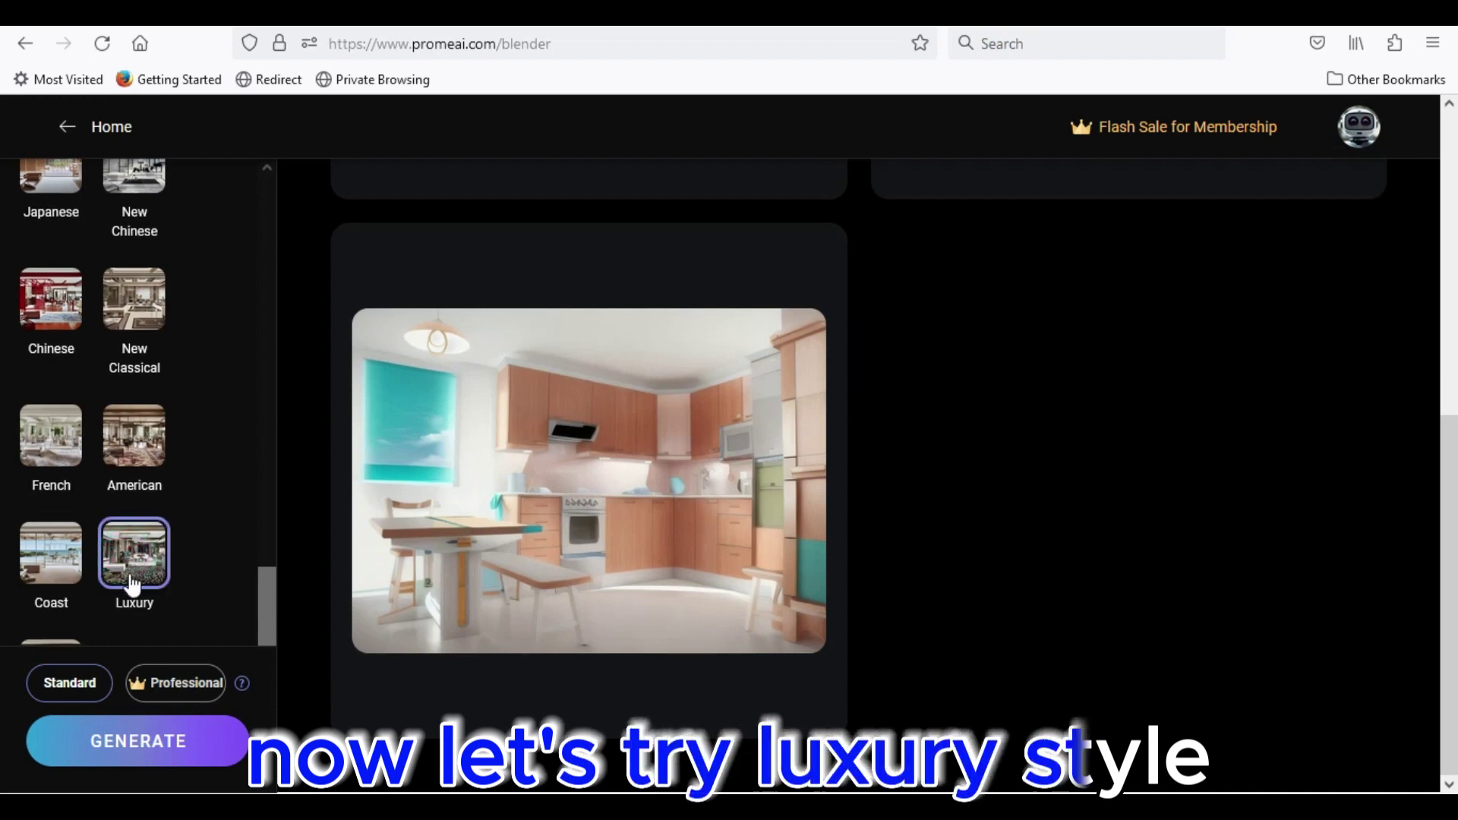
left_click(153, 736)
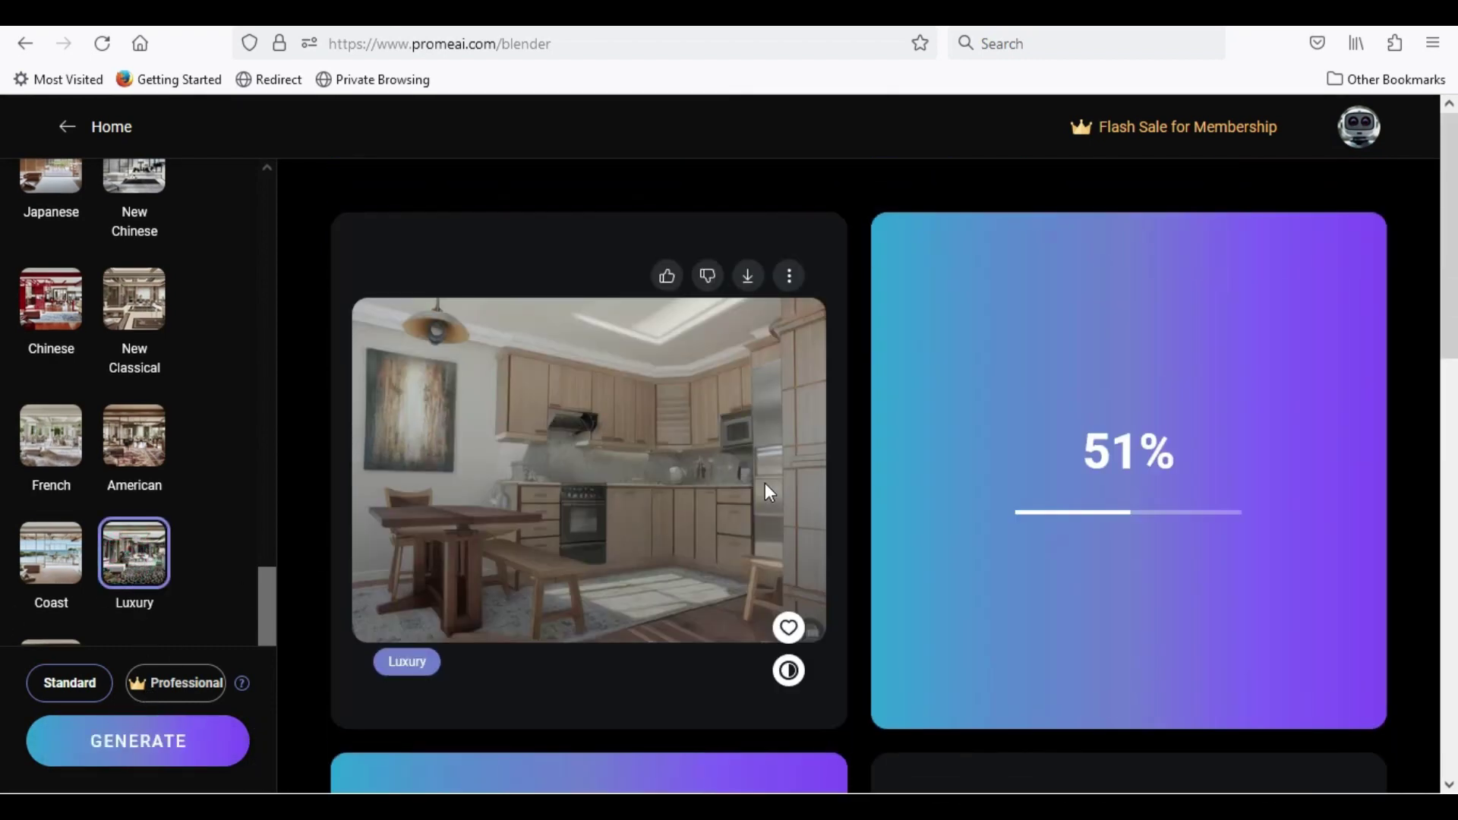
left_click(765, 484)
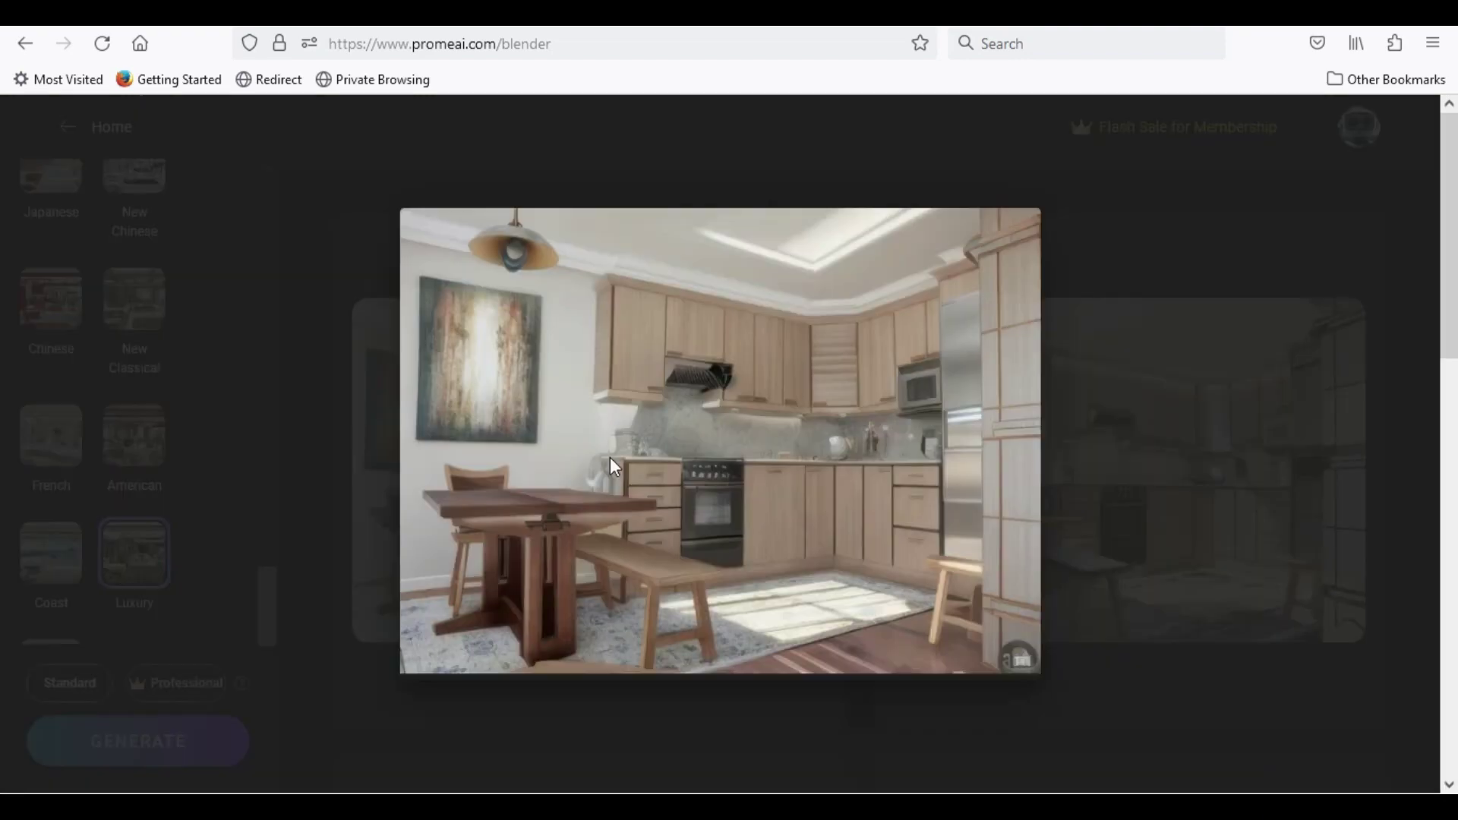
left_click(650, 158)
left_click(1038, 454)
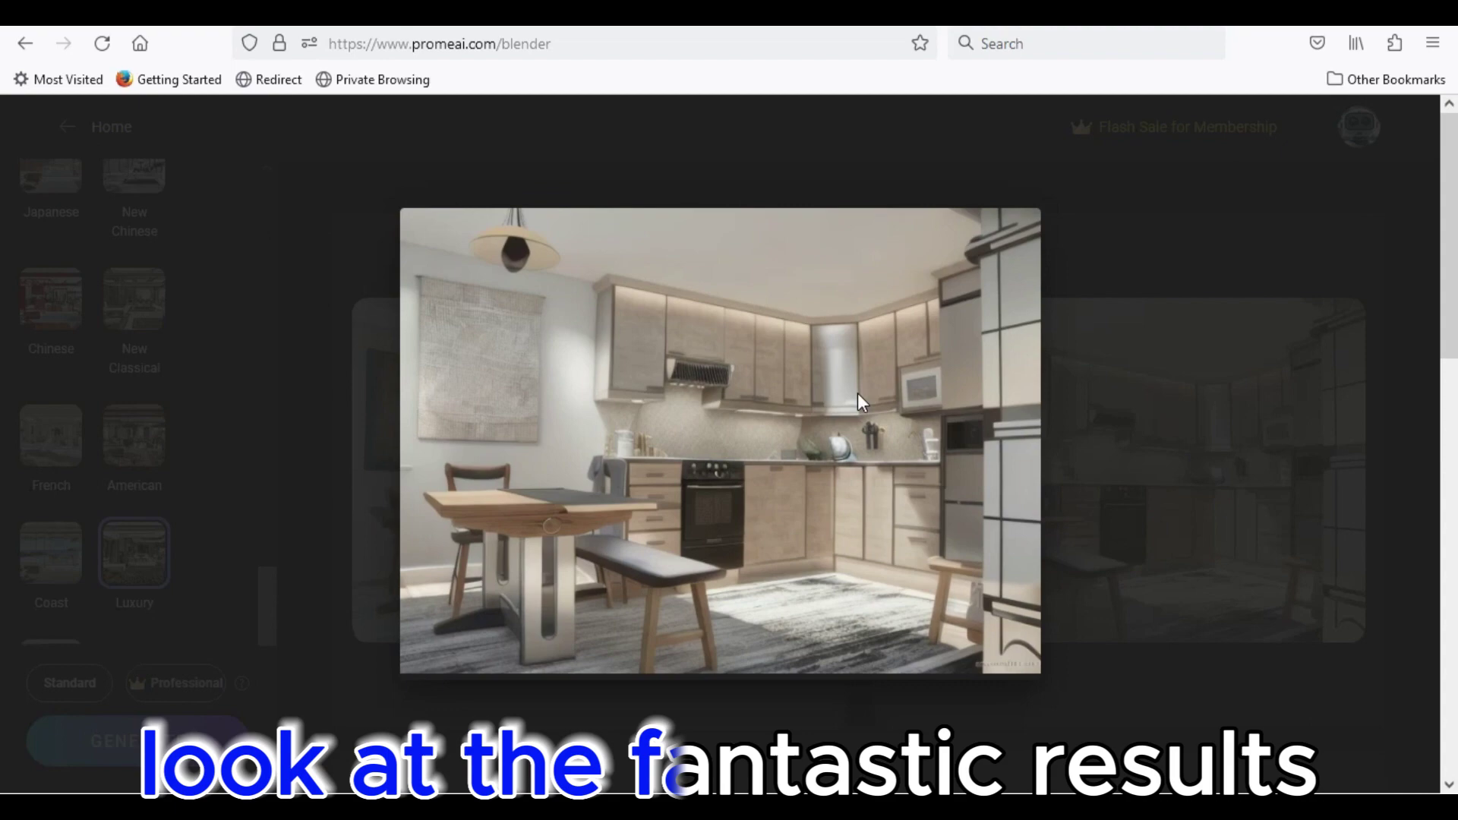
left_click(834, 165)
Step: Preview the lower-left Luxury render and compare a render against the original sketch
scroll(734, 258, "down", 5)
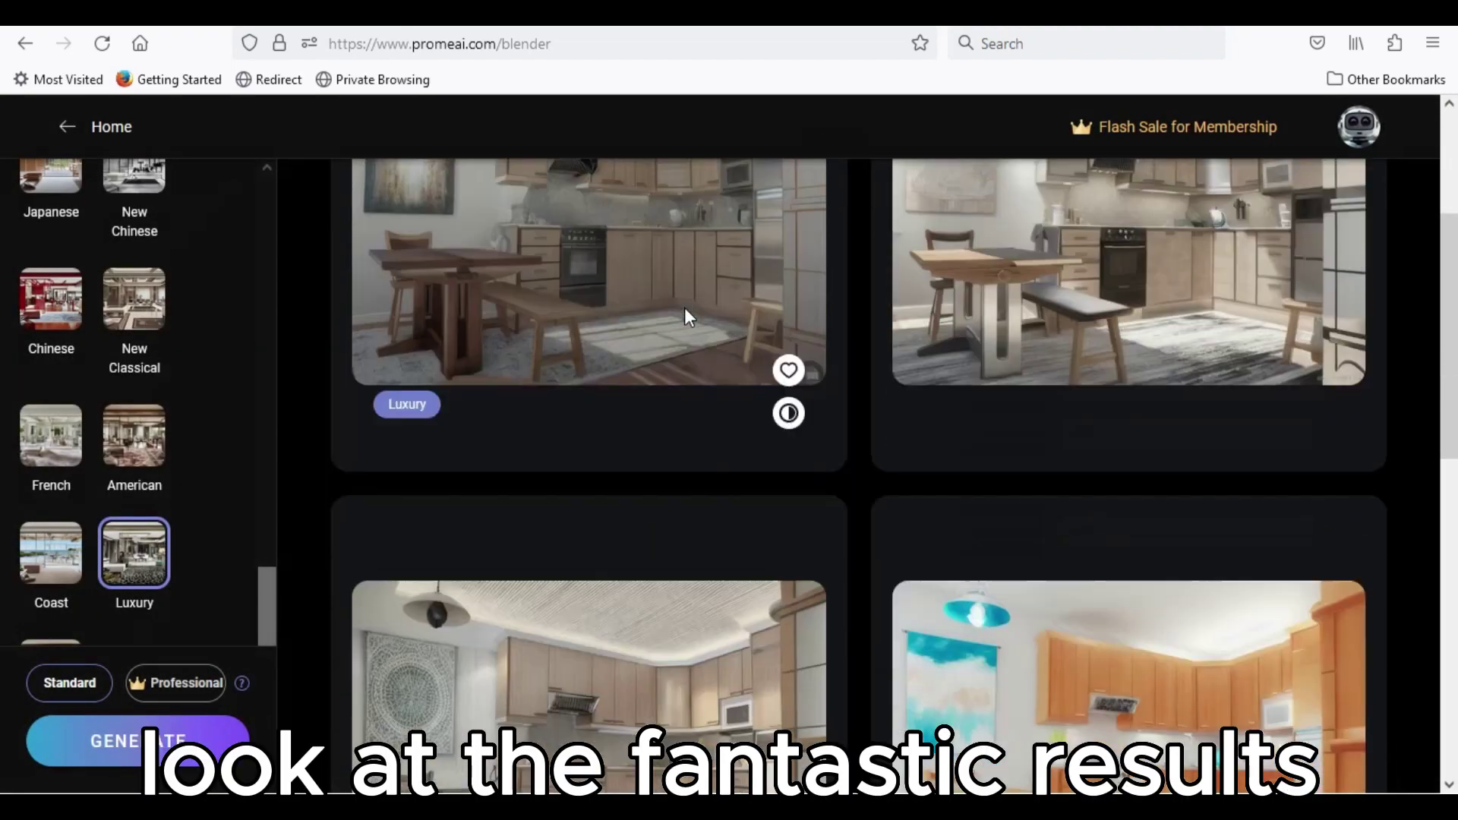
left_click(590, 452)
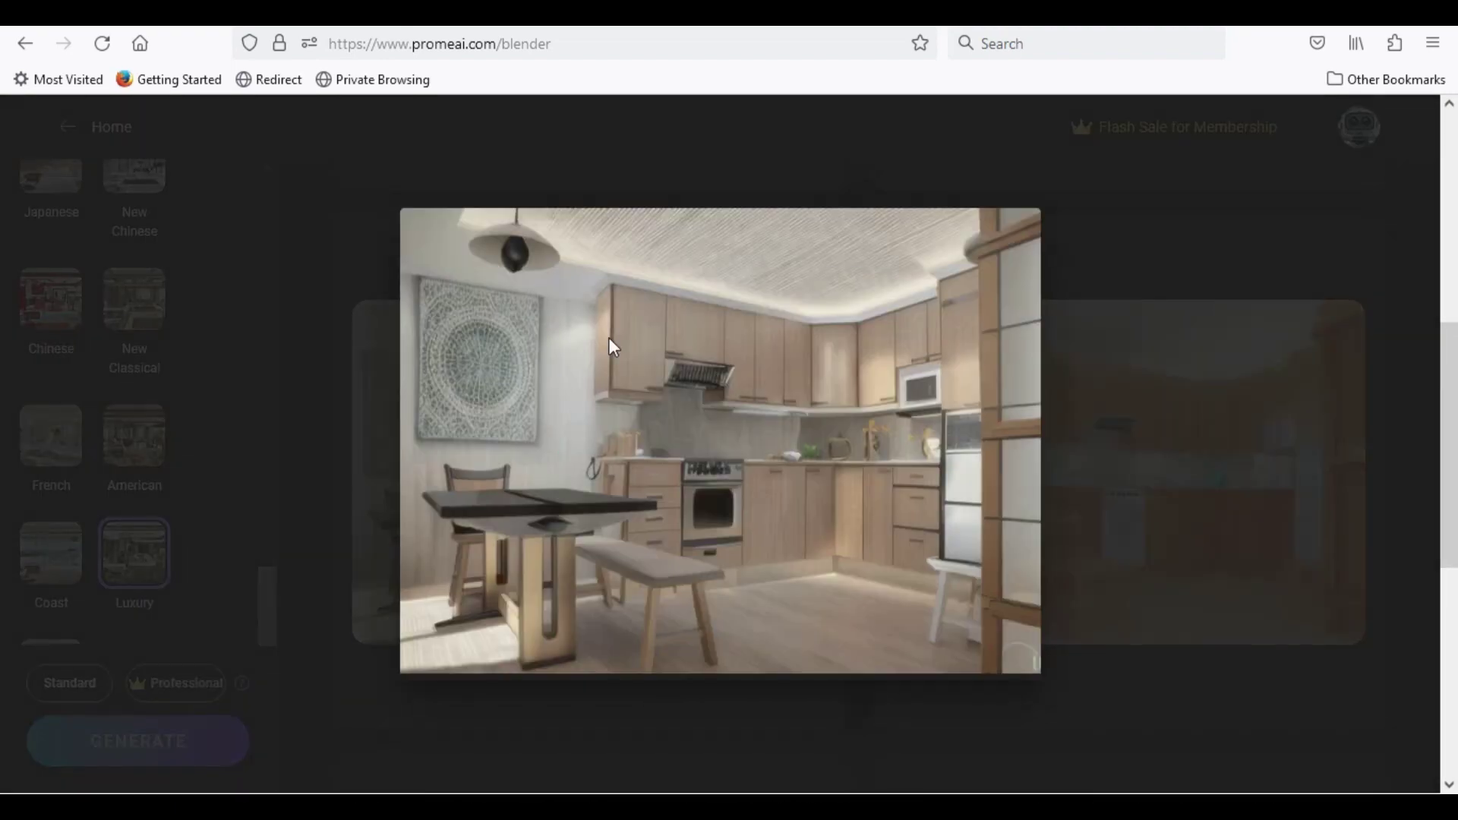
left_click(768, 161)
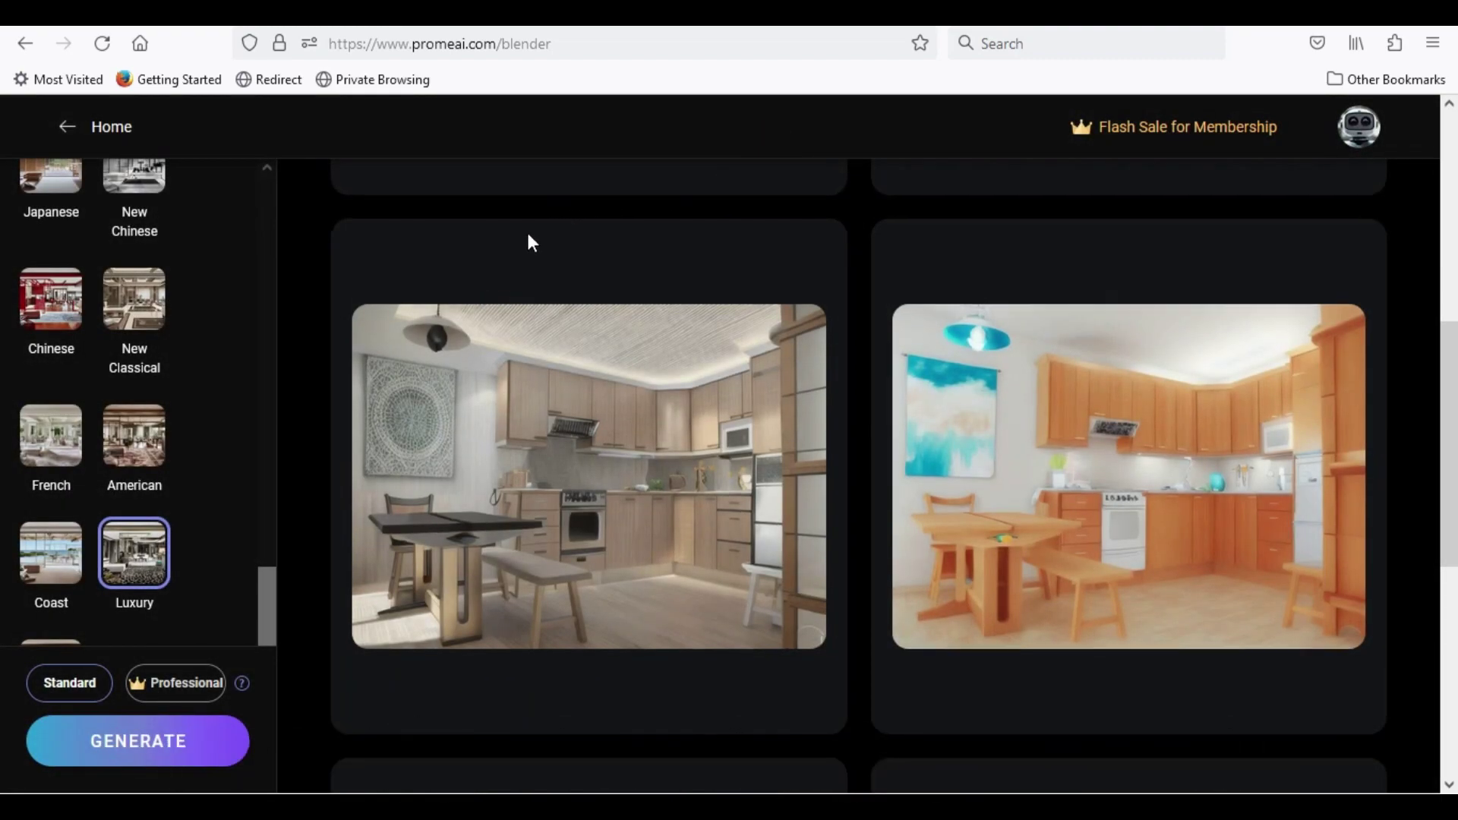
scroll(527, 234, "up", 4)
scroll(527, 234, "down", 4)
left_click(788, 679)
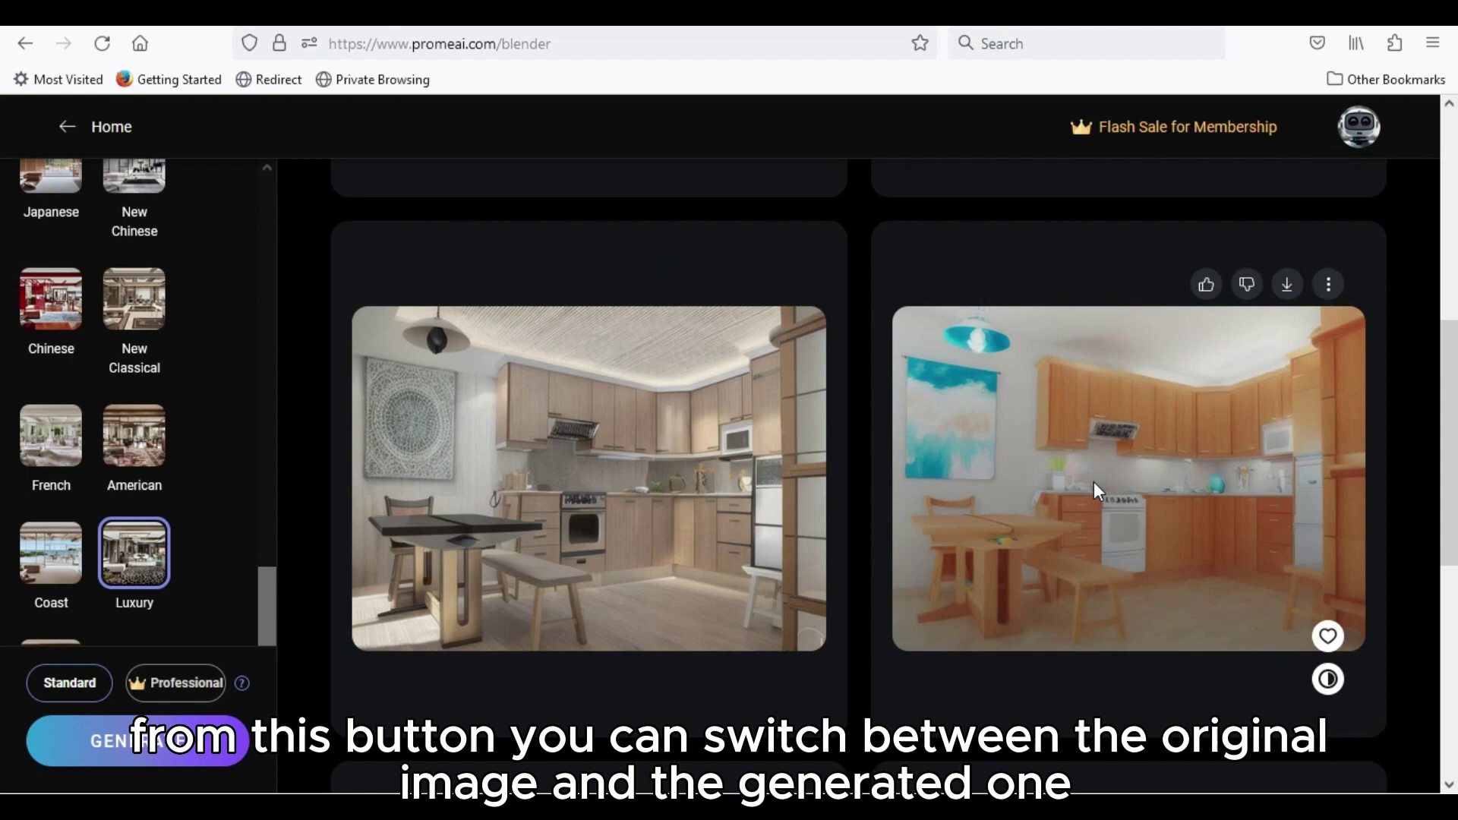
Step: Send the orange kitchen render to Erase & Replace
left_click(1095, 486)
left_click(1327, 285)
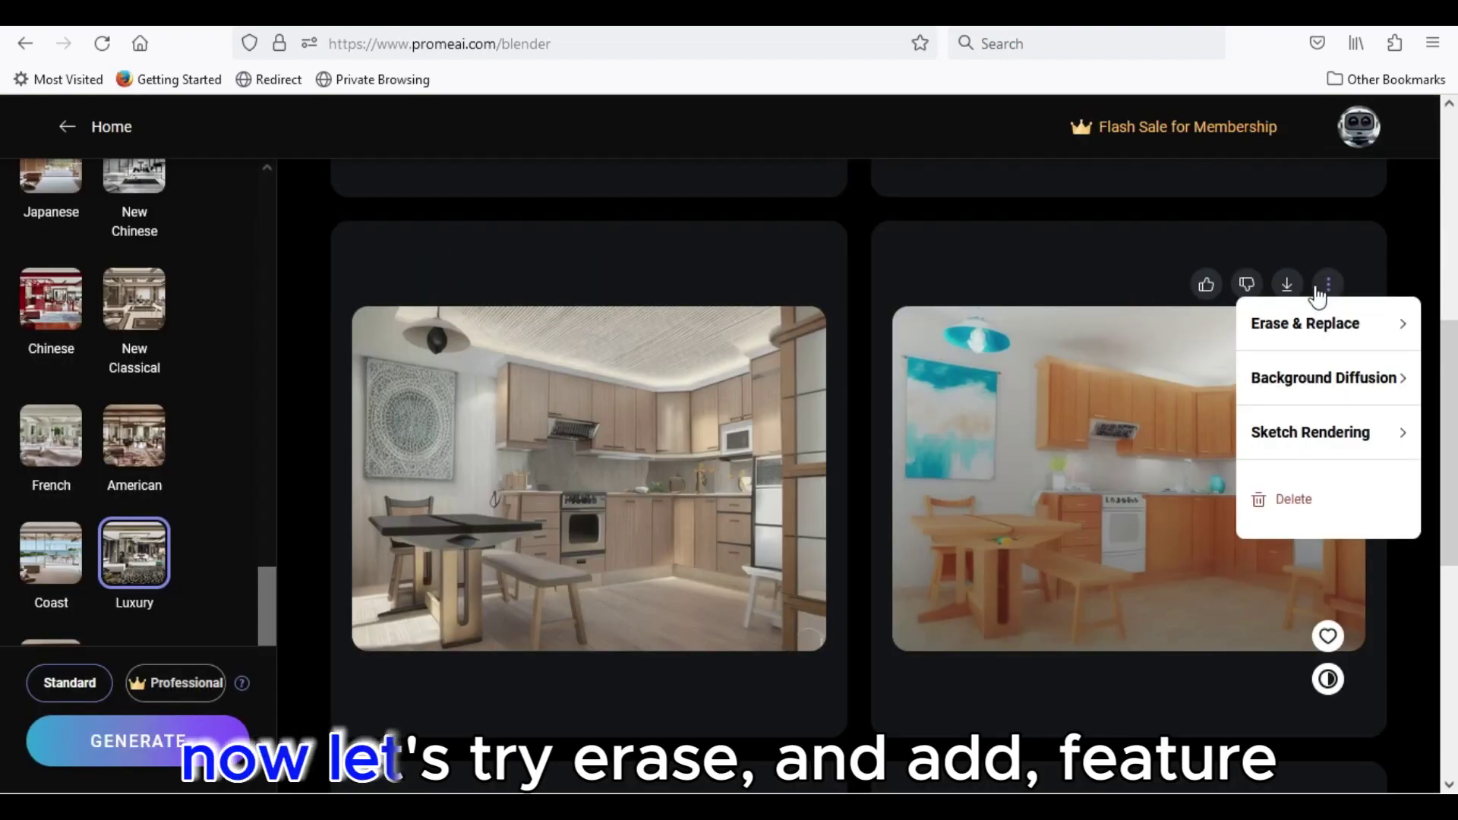
left_click(1327, 287)
left_click(1328, 287)
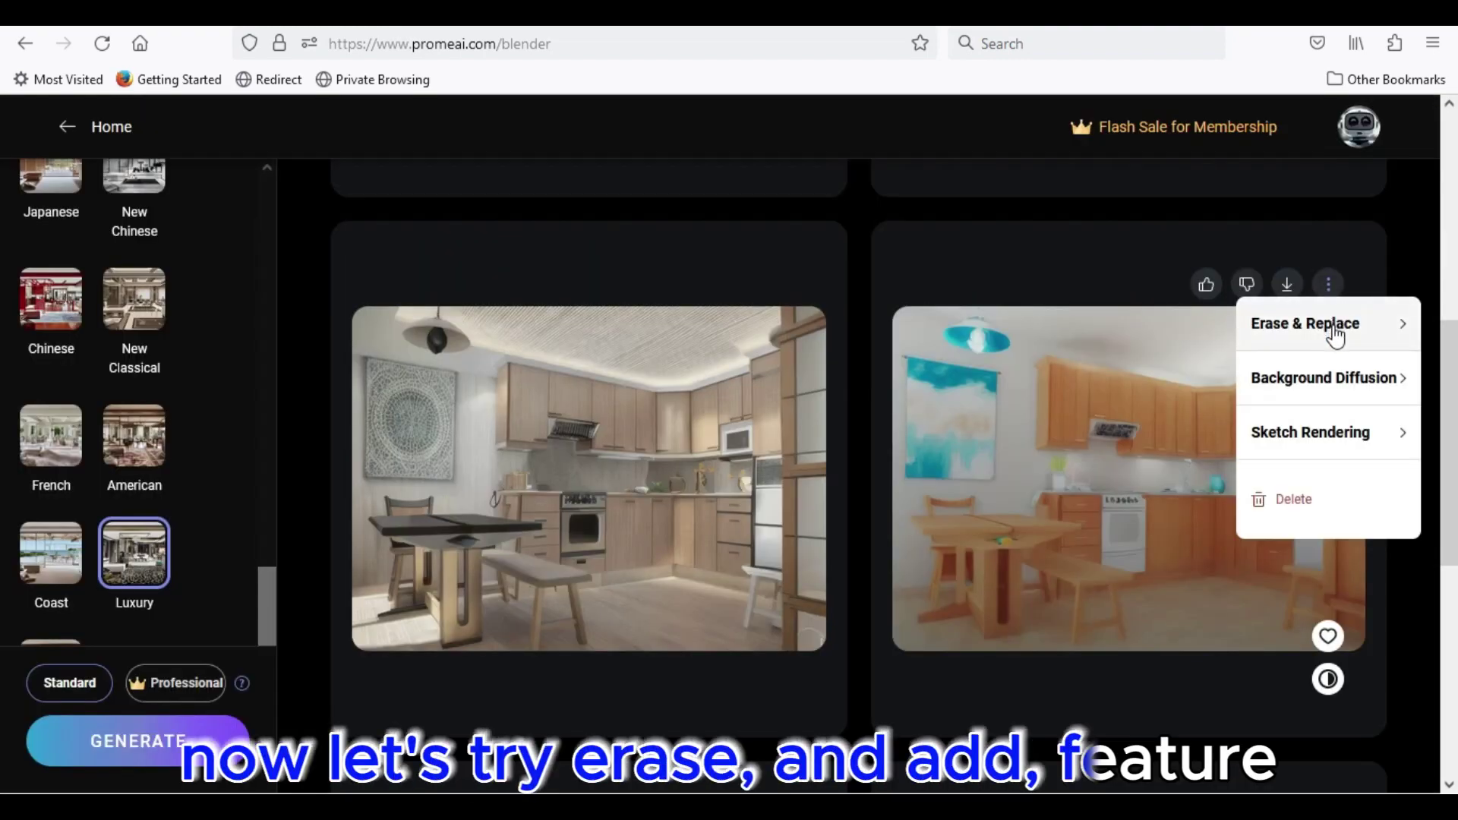
left_click(1333, 325)
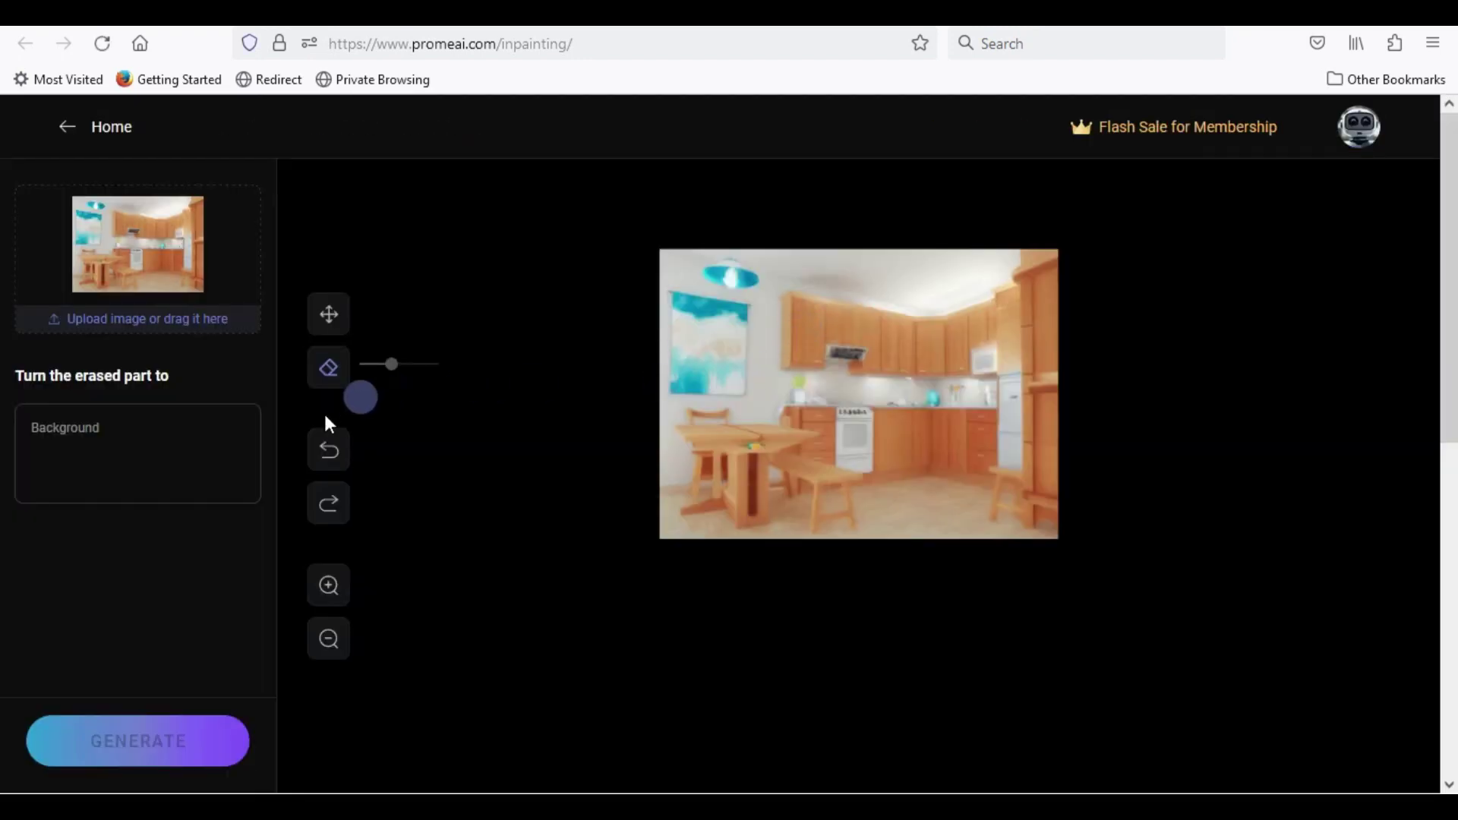
Step: Zoom in twice, shift the photo down, and brush over the ceiling lamp
left_click(332, 589)
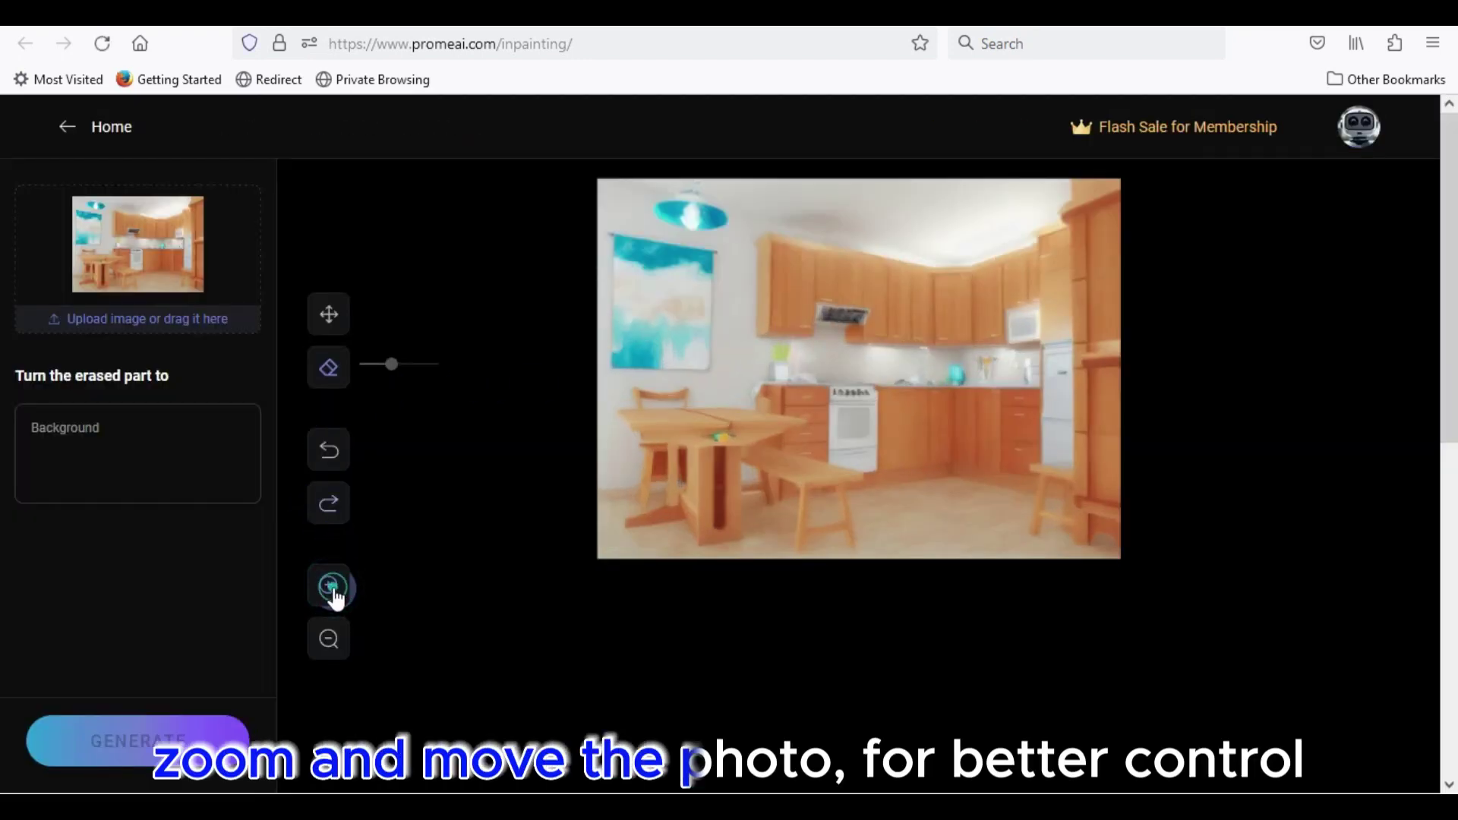
left_click(331, 590)
left_click(333, 328)
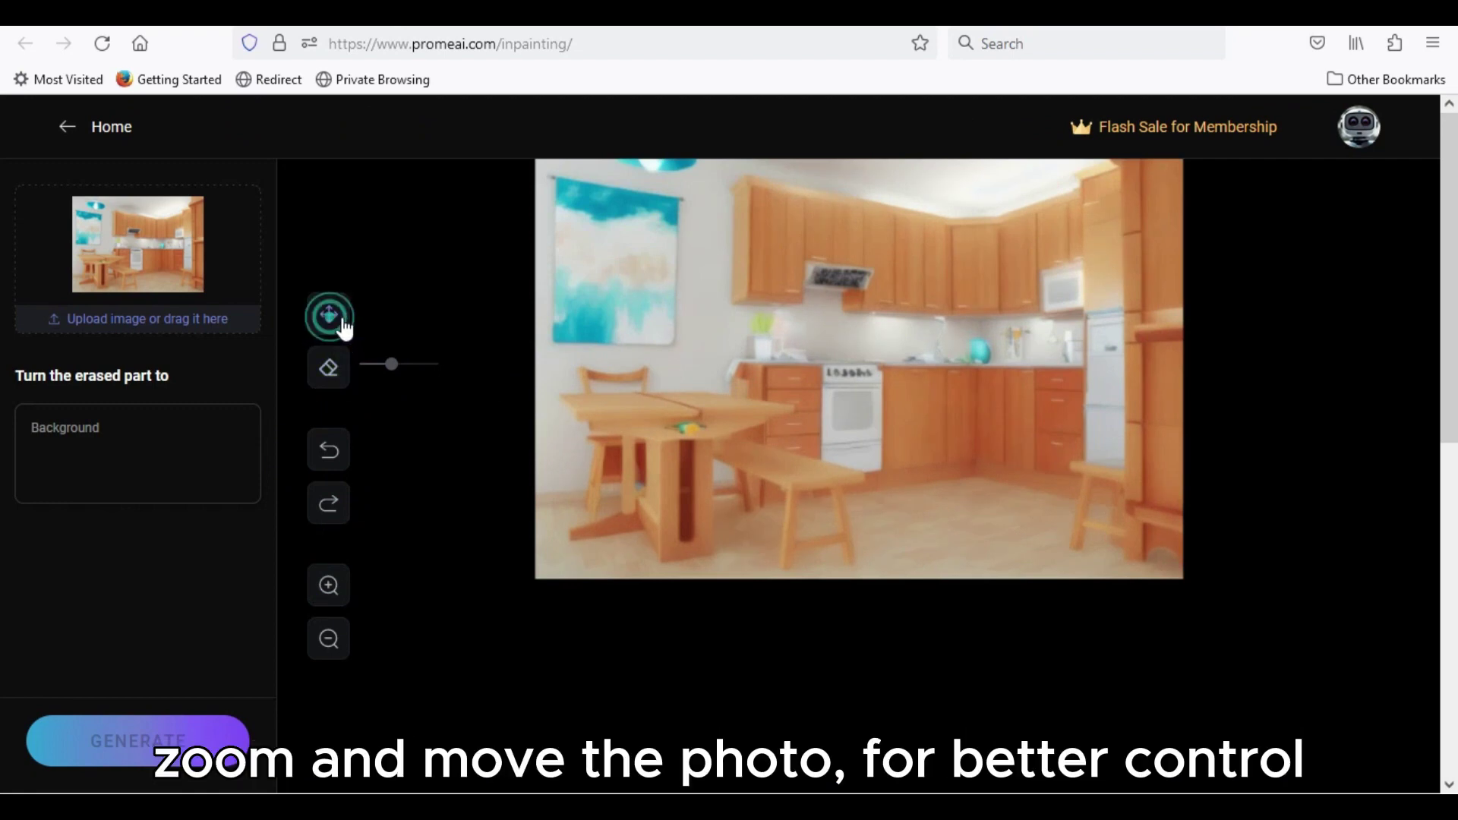
left_click_drag(691, 302, 672, 439)
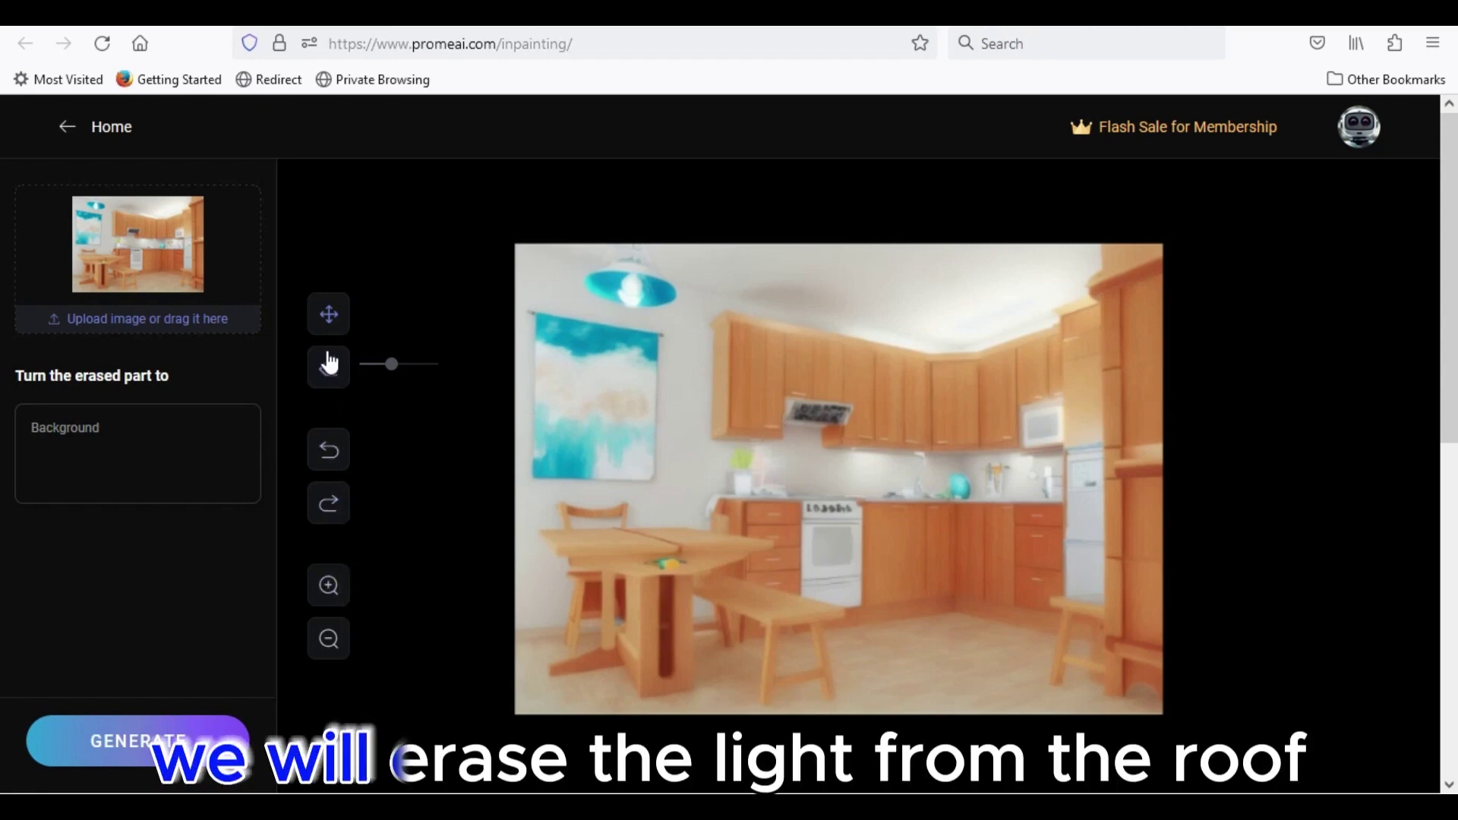
left_click(329, 368)
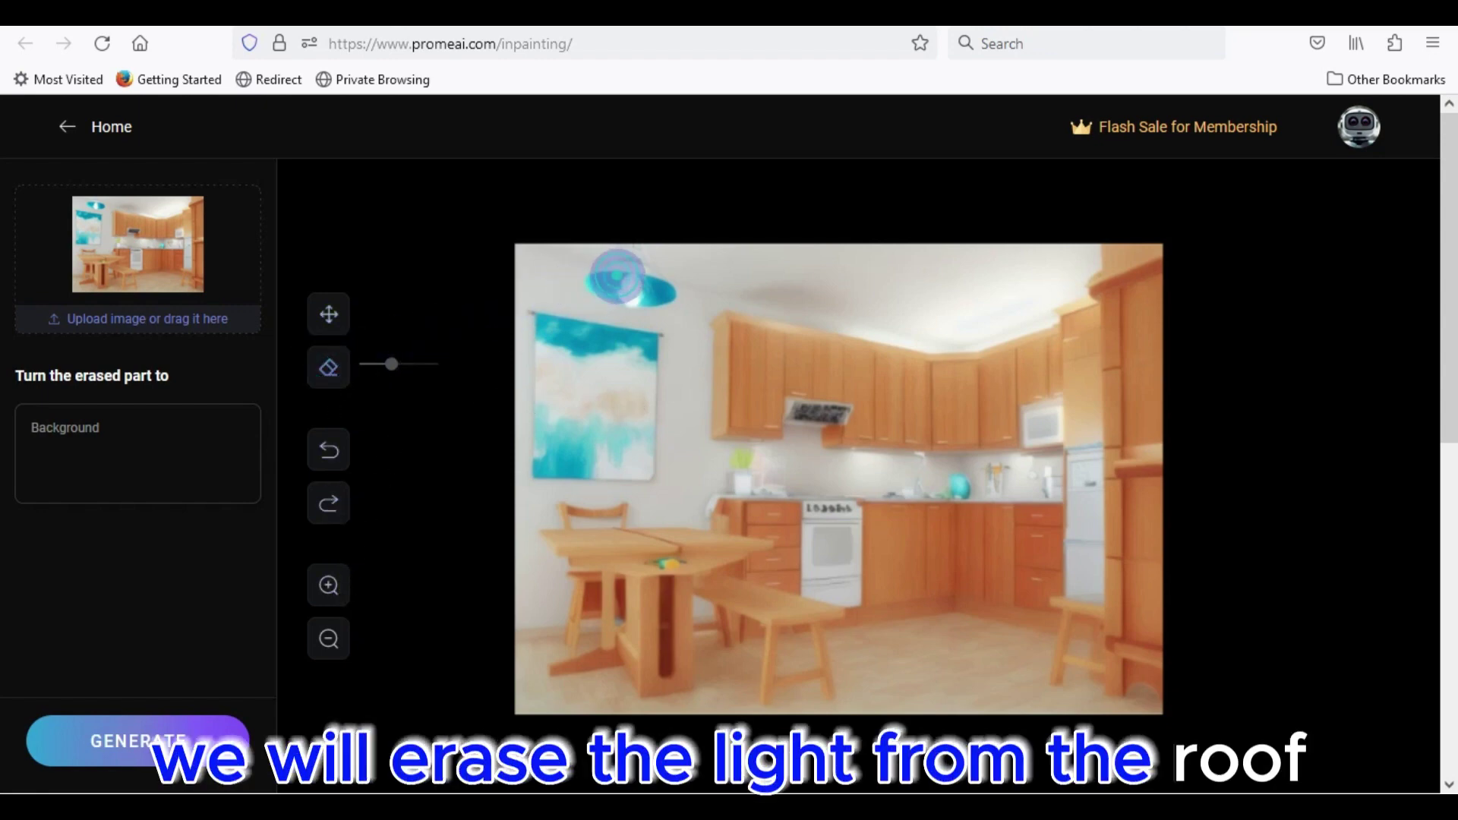
left_click_drag(619, 278, 658, 279)
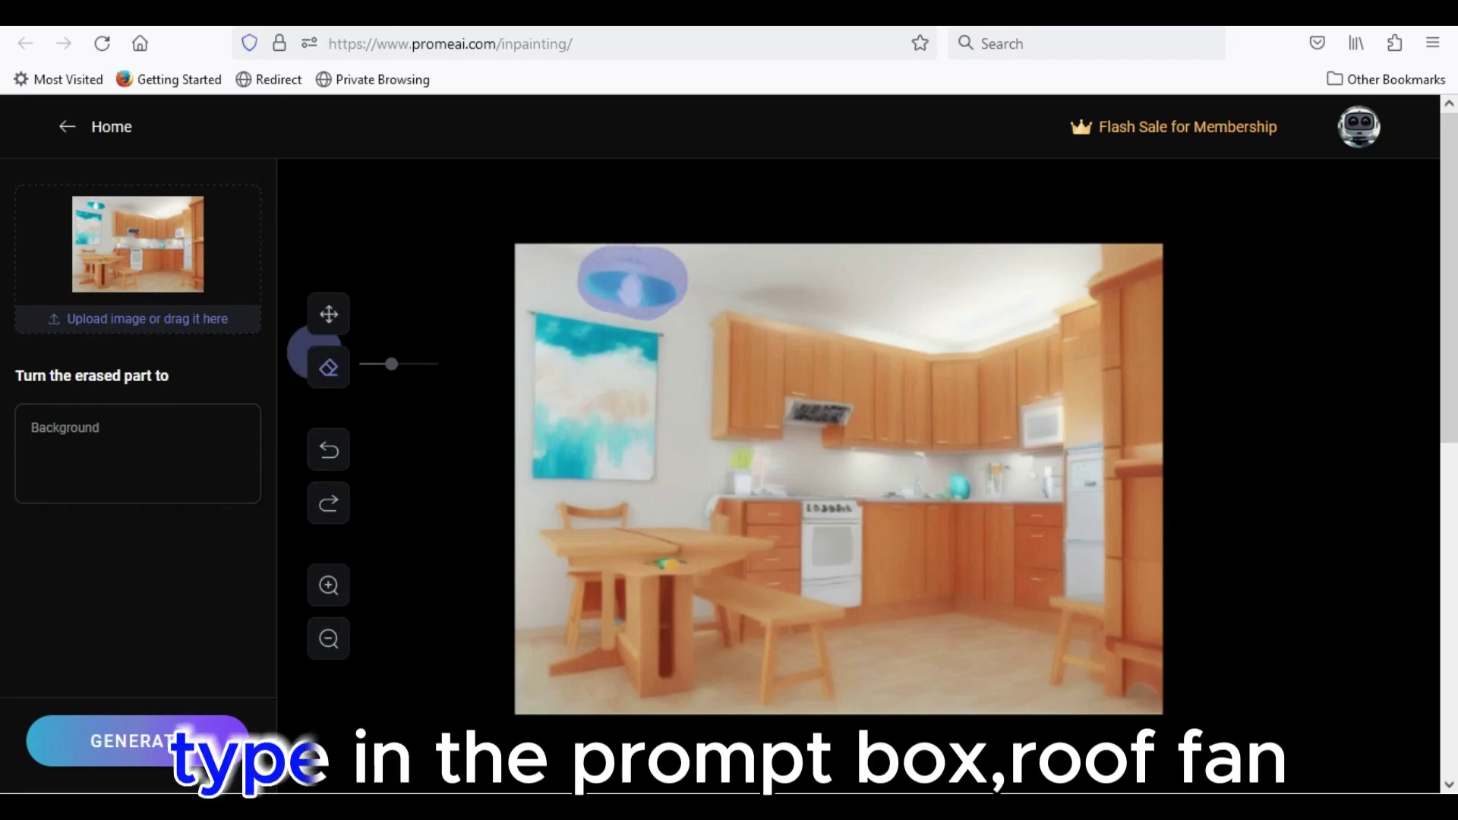
Step: Enter 'roof fan' as the replacement for the erased lamp and generate new kitchen images
left_click(144, 431)
type("a")
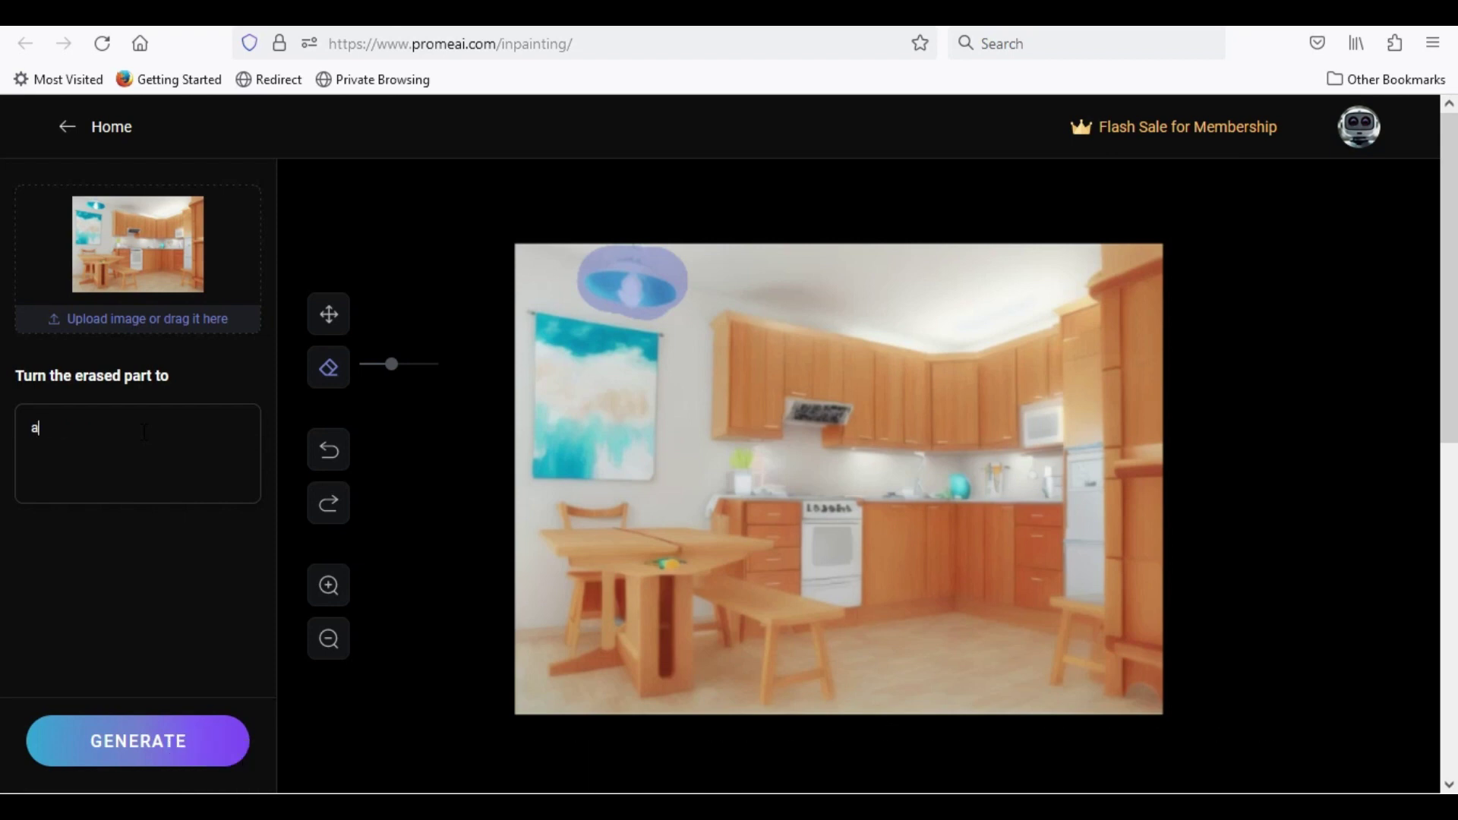
key("BackSpace")
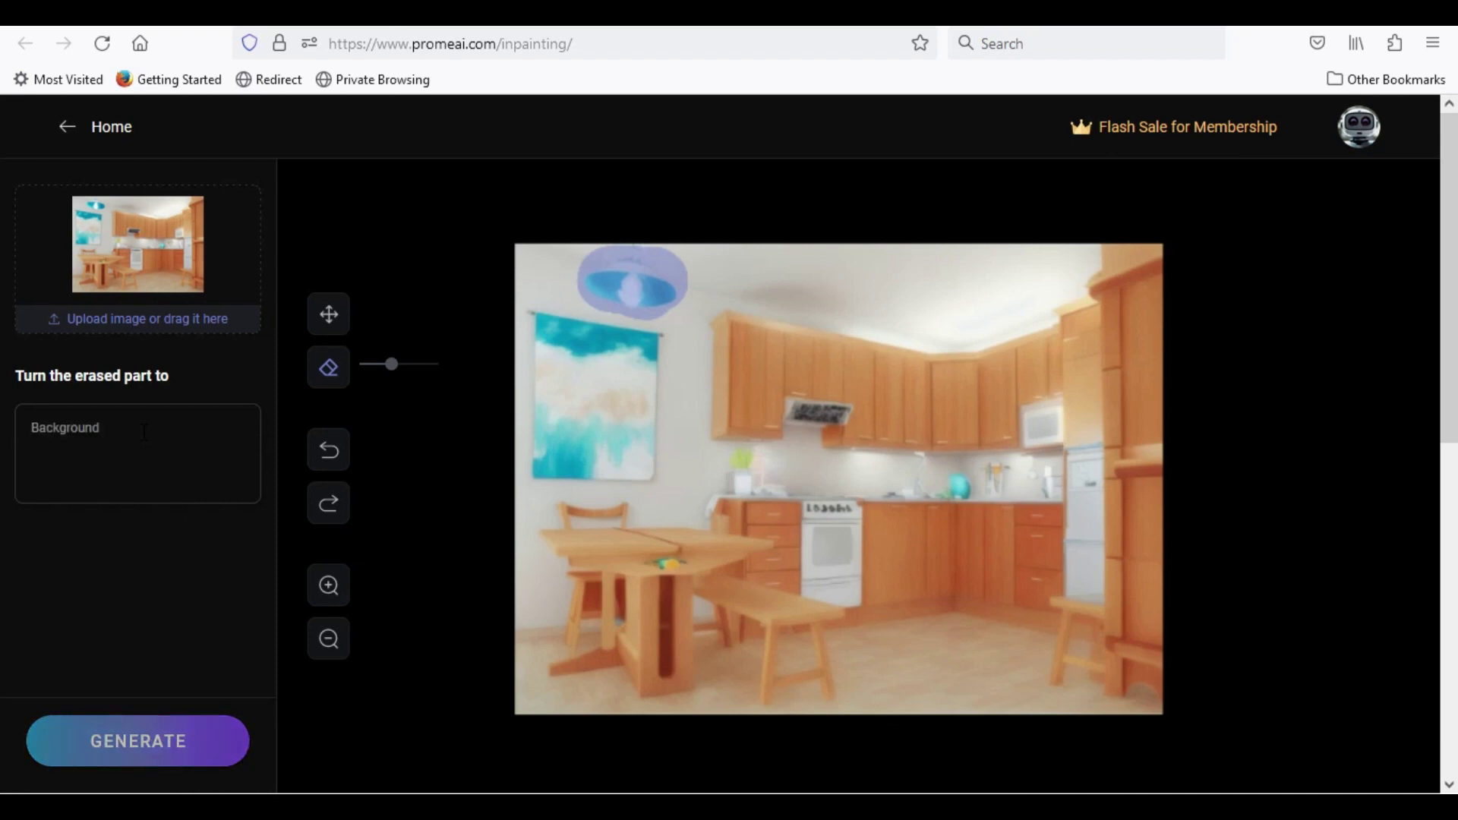
type("t")
type("oo")
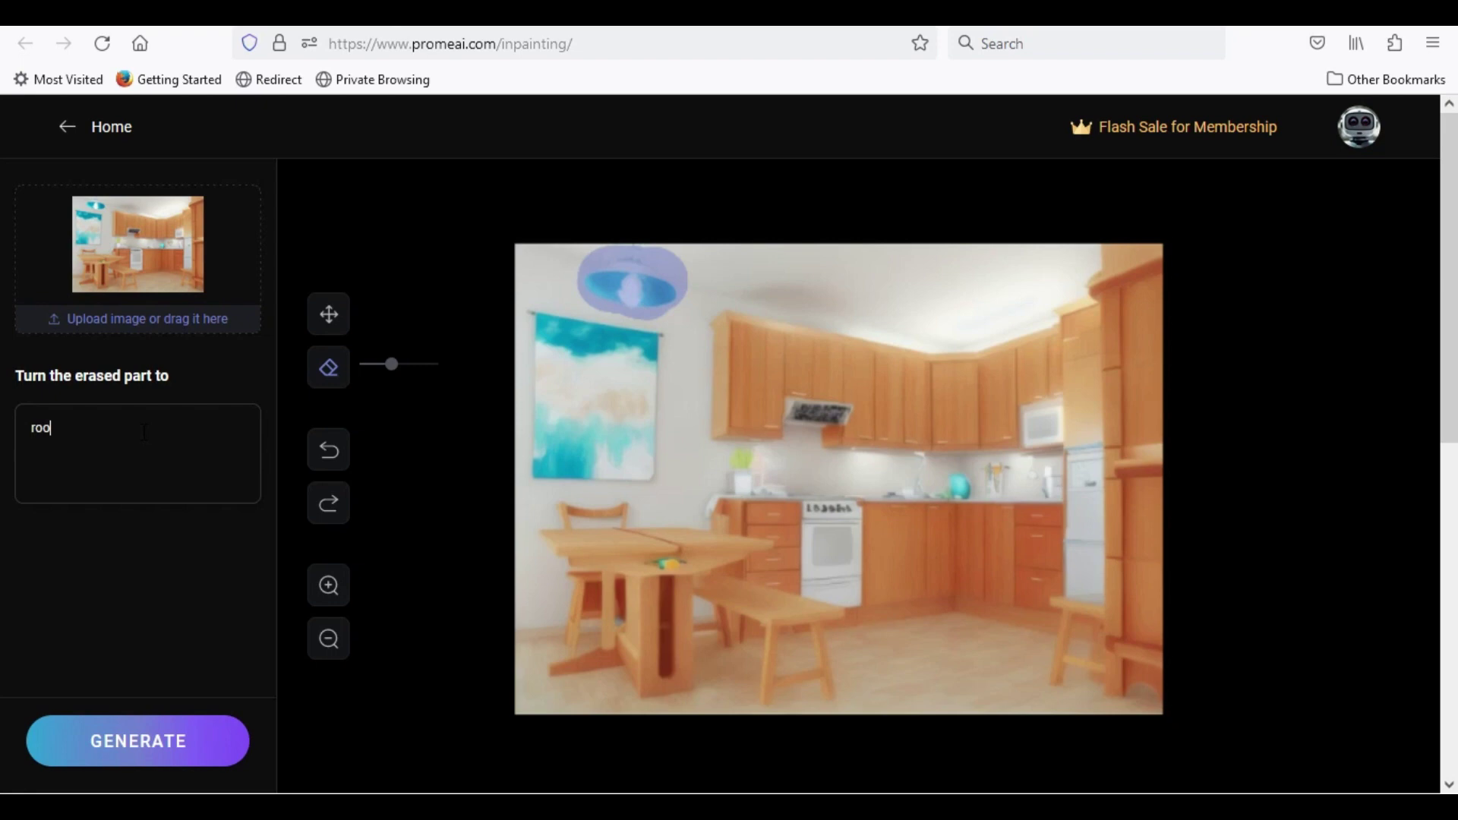
type("f fan")
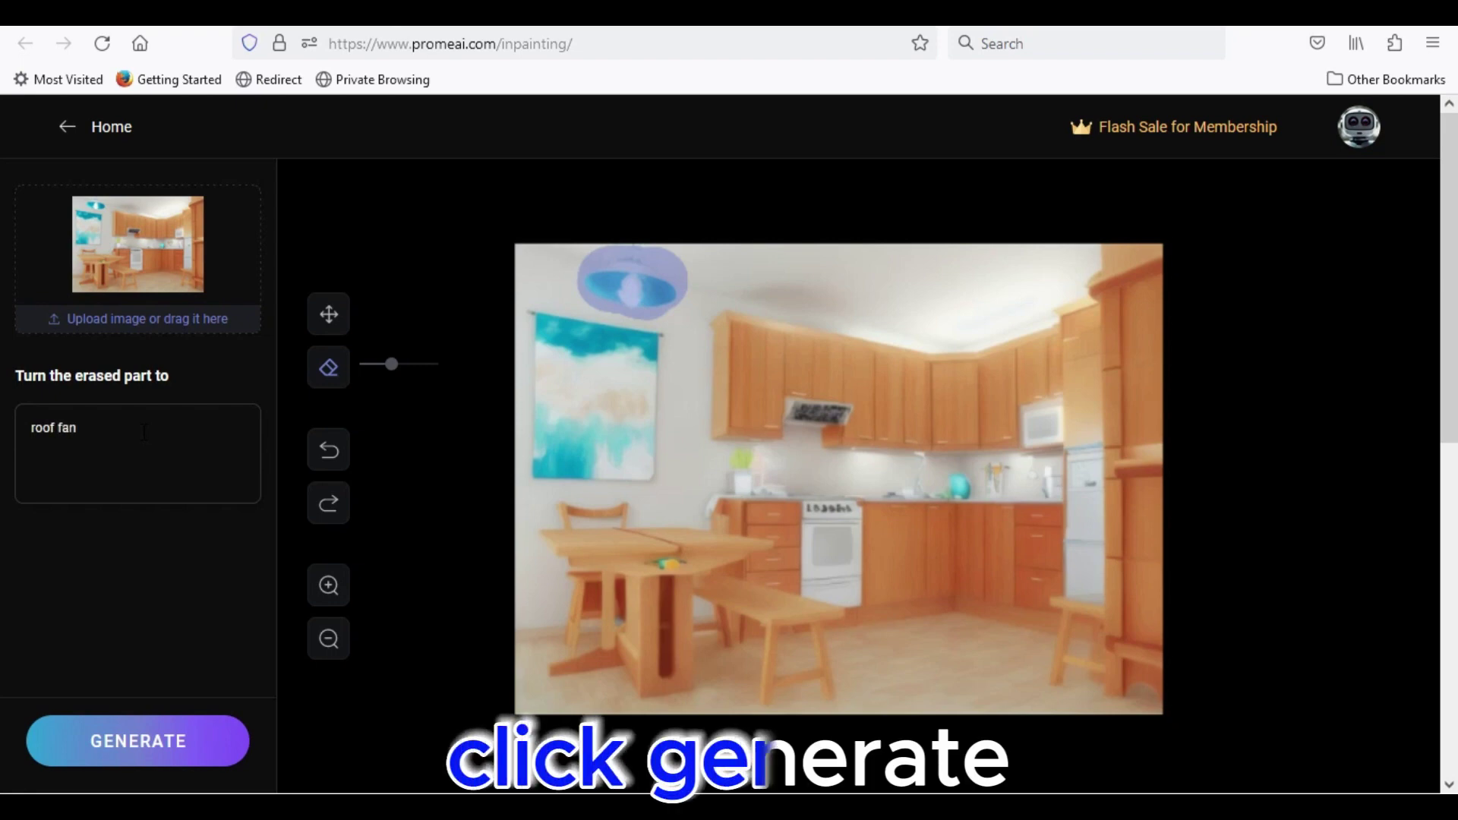
left_click(139, 741)
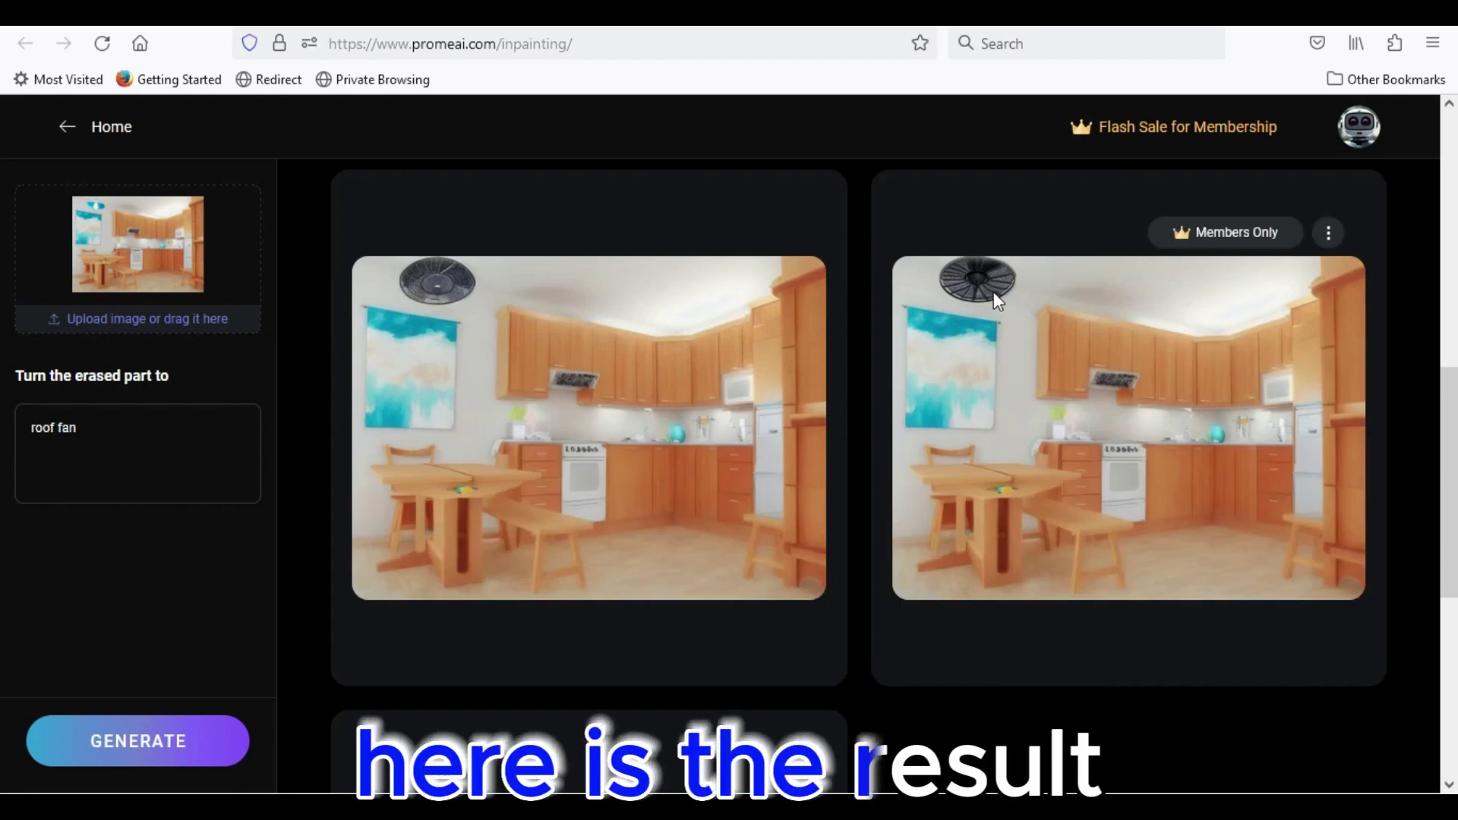
Step: Send the first roof-fan kitchen result to Erase & Replace
scroll(984, 371, "down", 5)
scroll(980, 377, "down", 1)
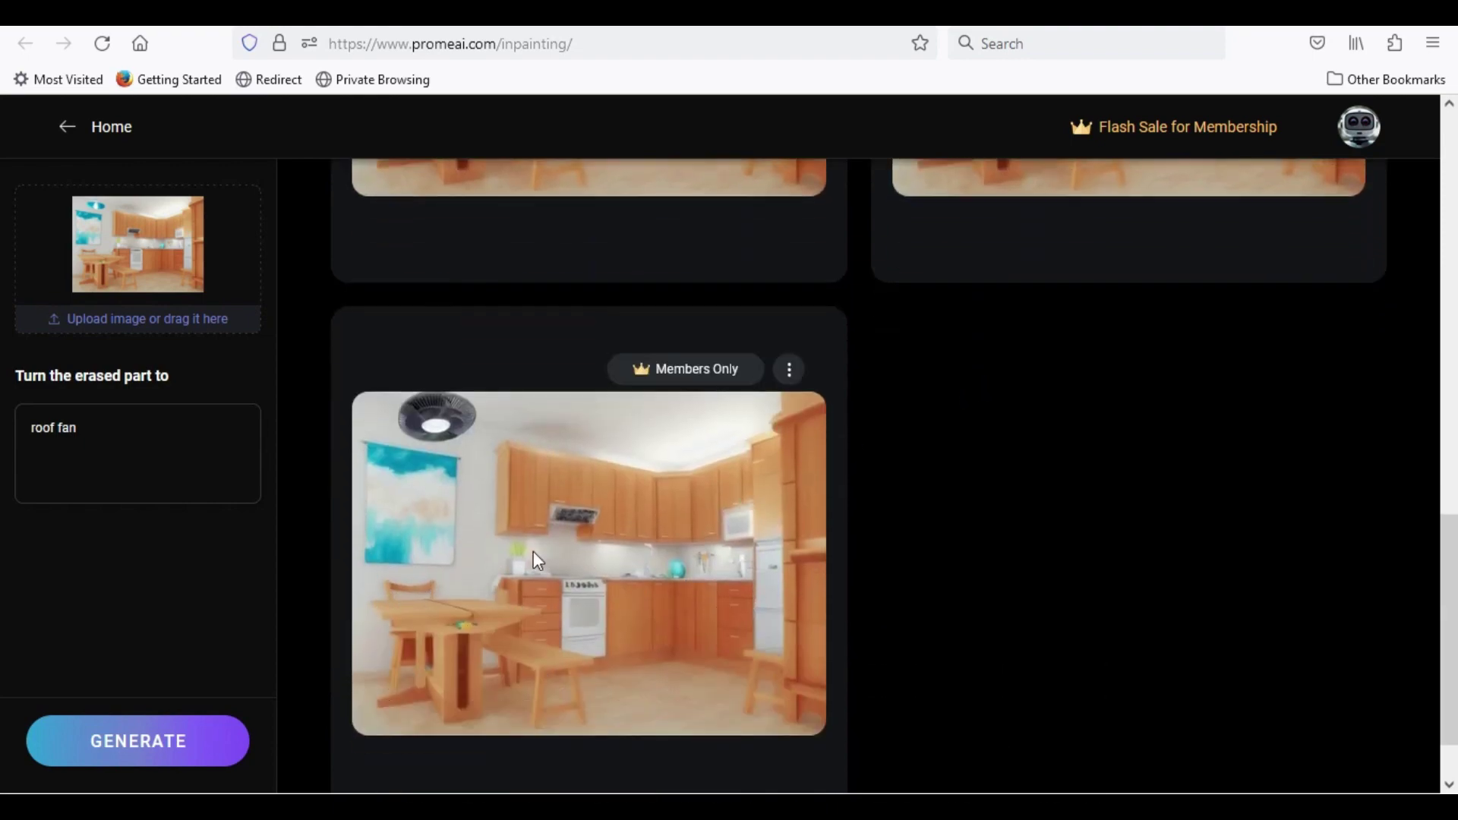
scroll(460, 418, "up", 6)
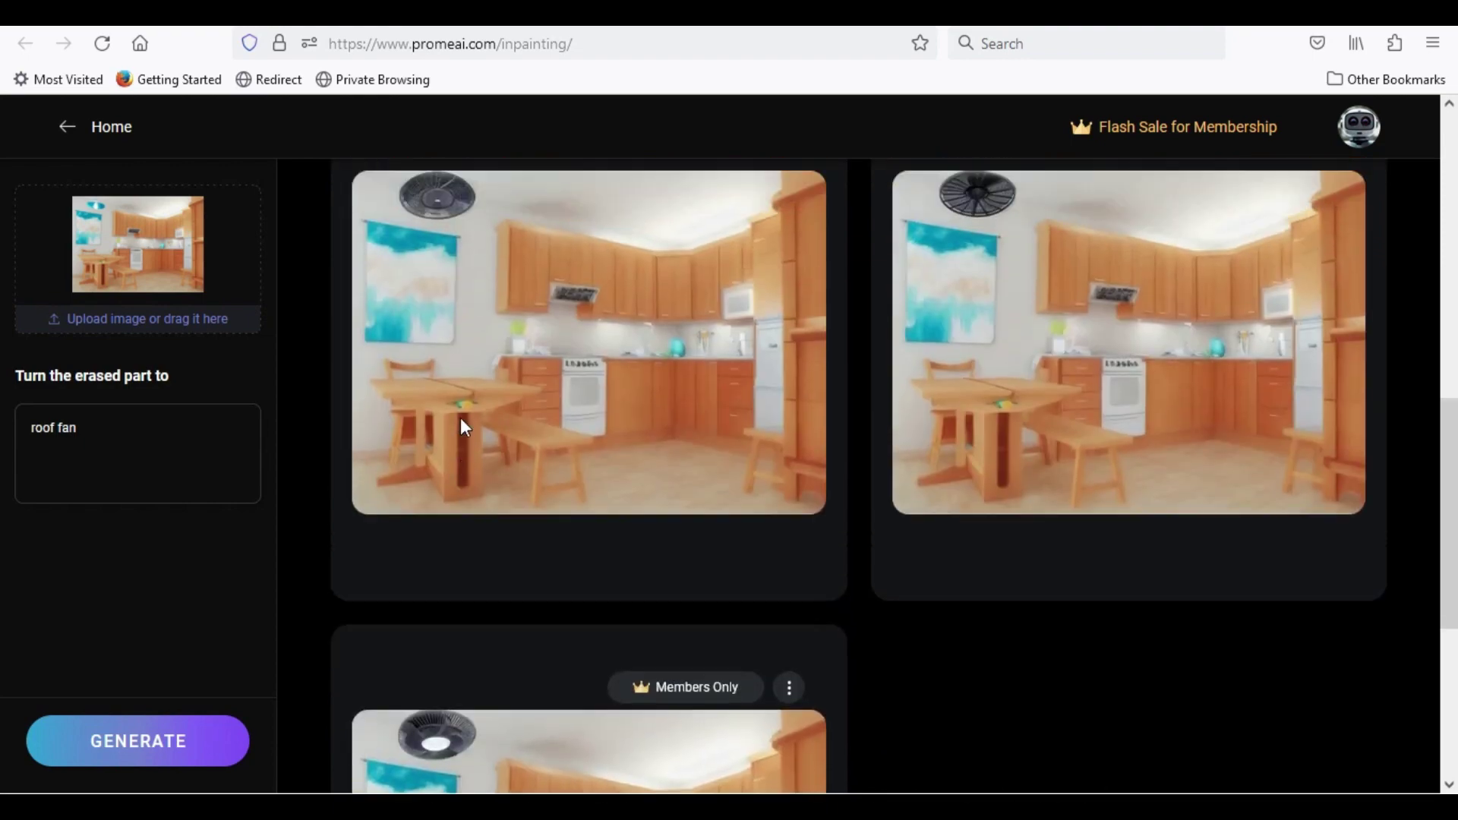
left_click(791, 379)
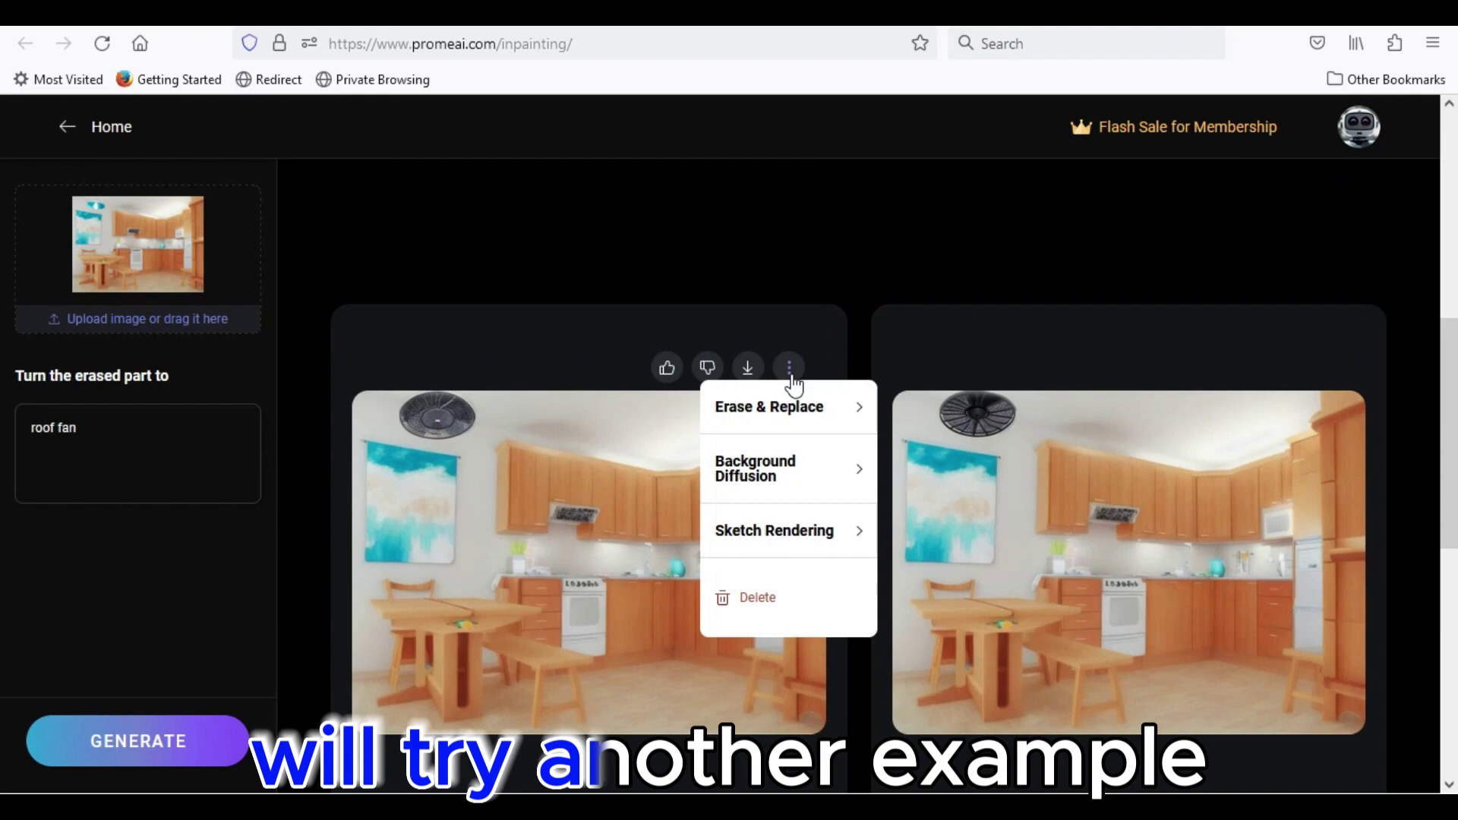
left_click(793, 417)
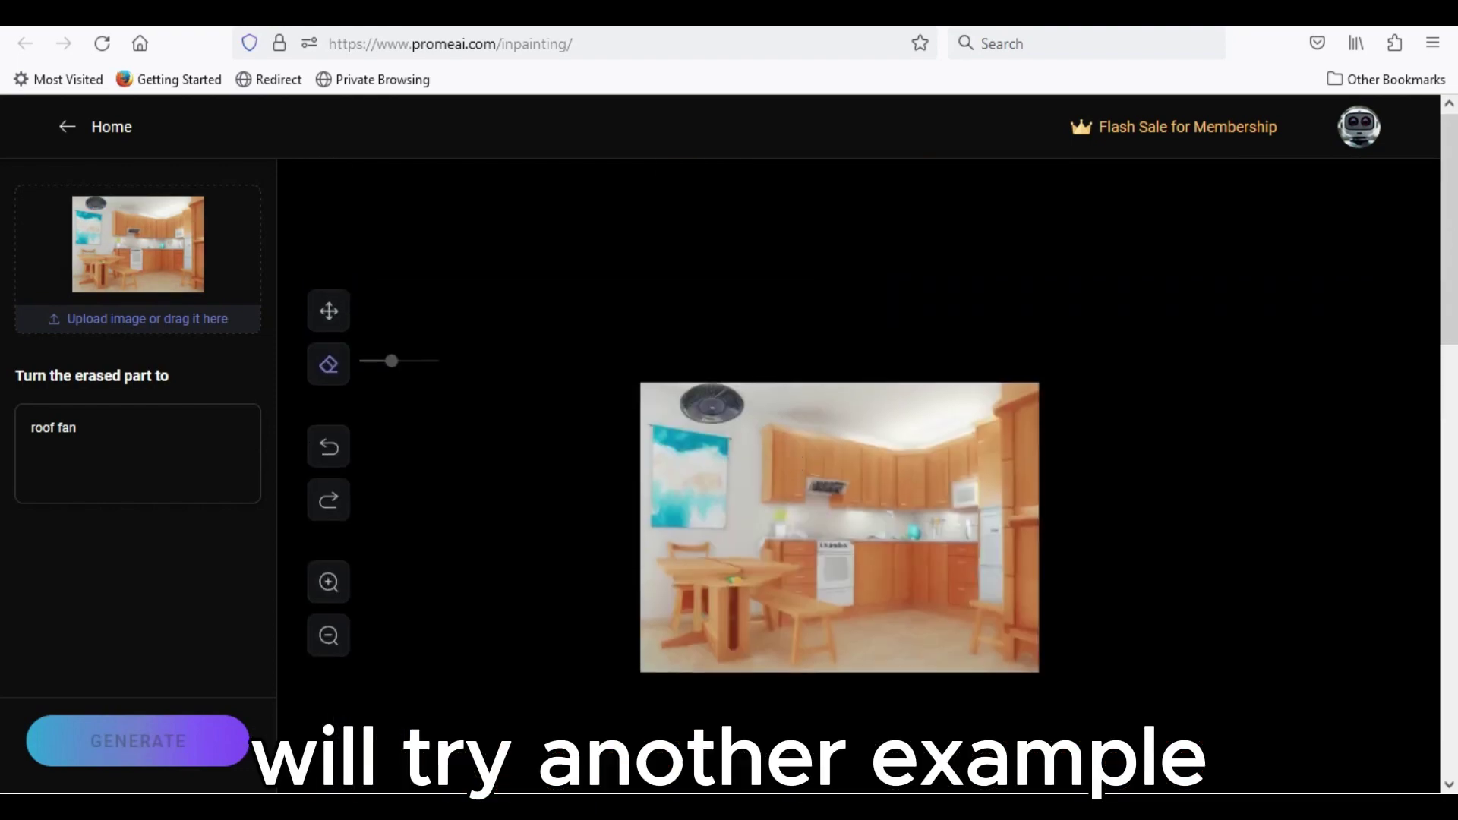
Step: Mask an area on the kitchen table and generate images with prompt 'vase' replacing 'roof fan'
left_click(330, 594)
left_click(331, 594)
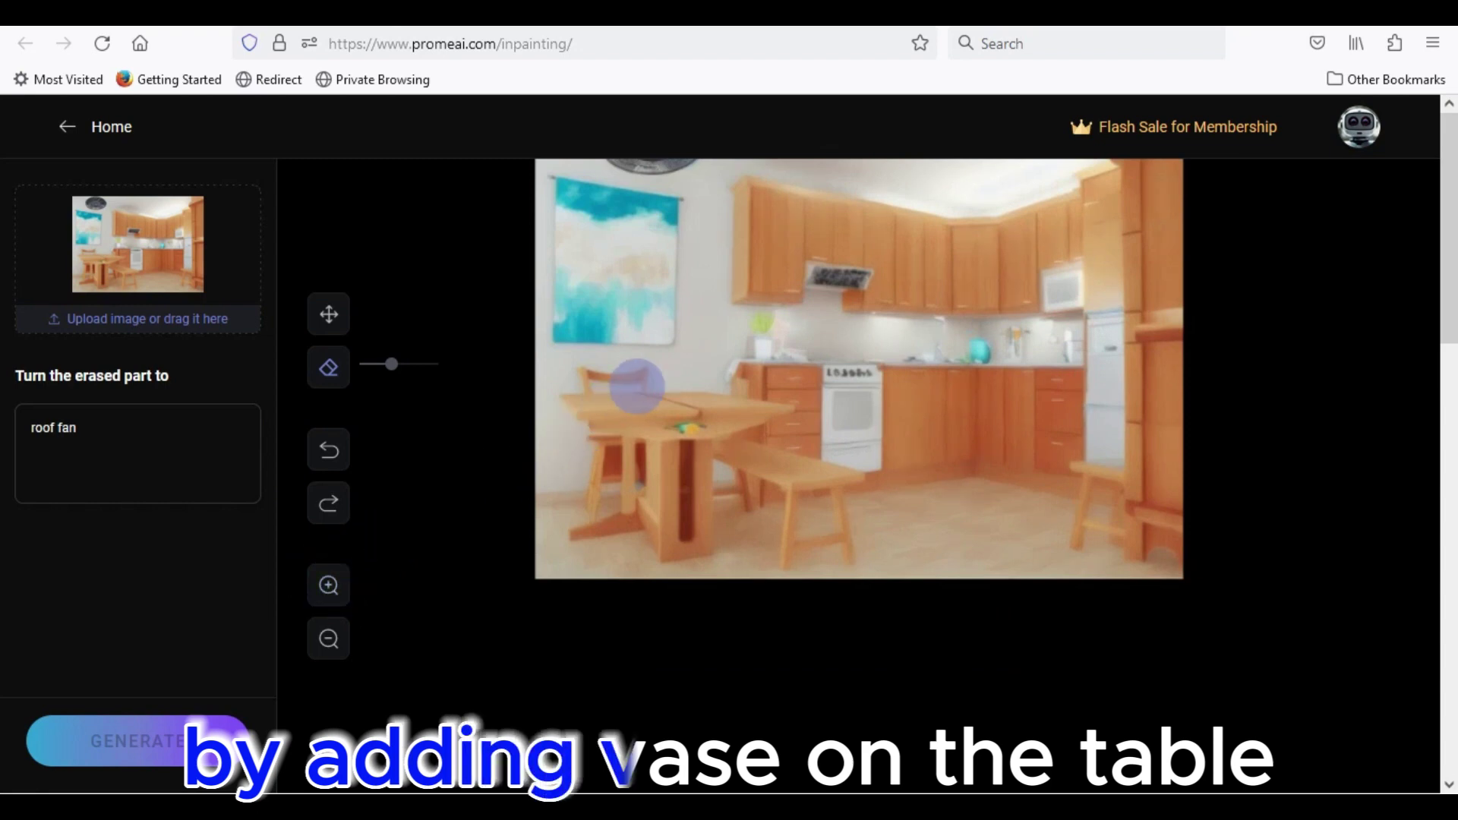
left_click_drag(673, 387, 649, 391)
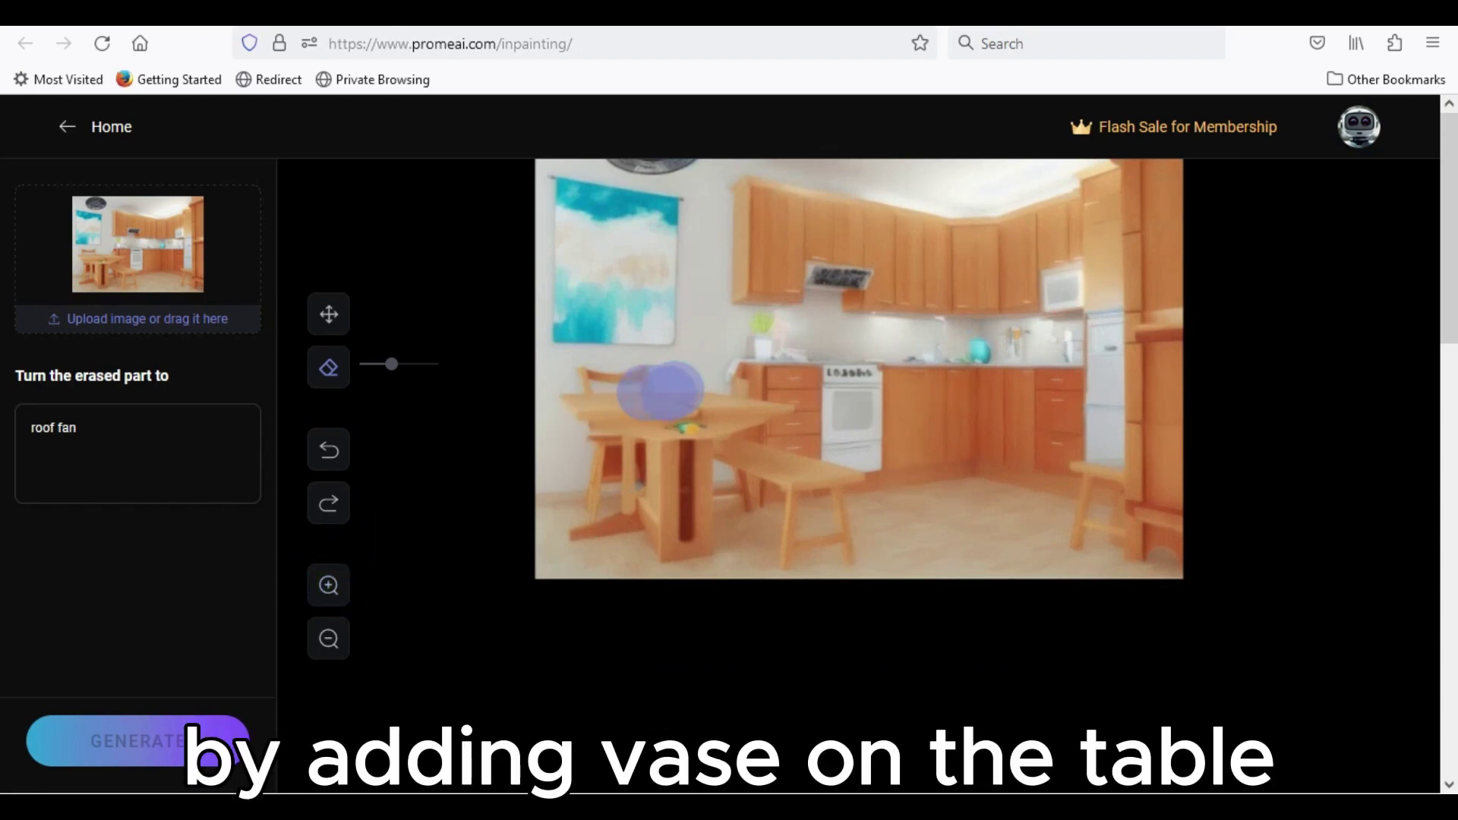
double_click(106, 428)
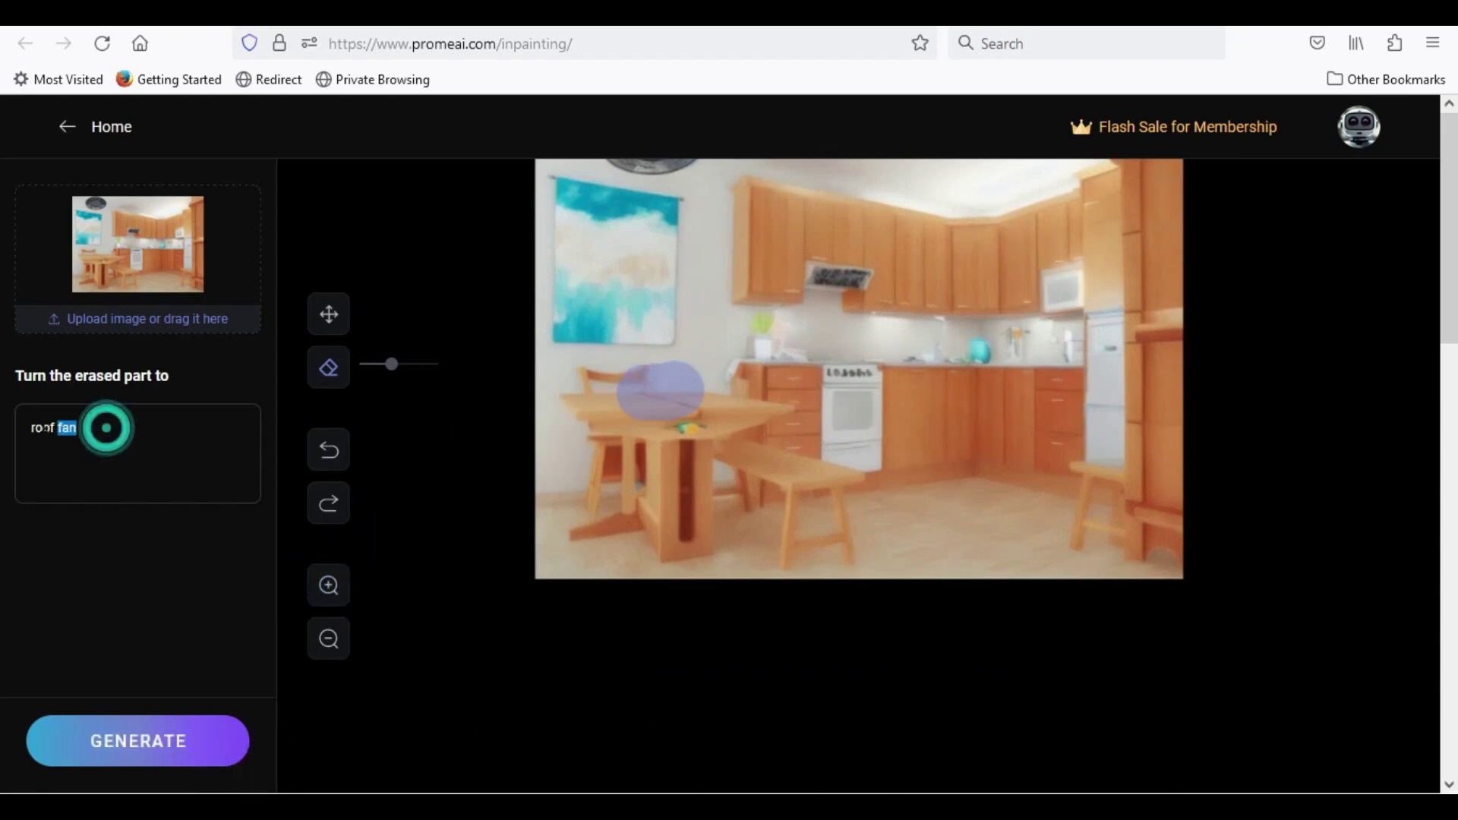
left_click_drag(106, 428, 4, 430)
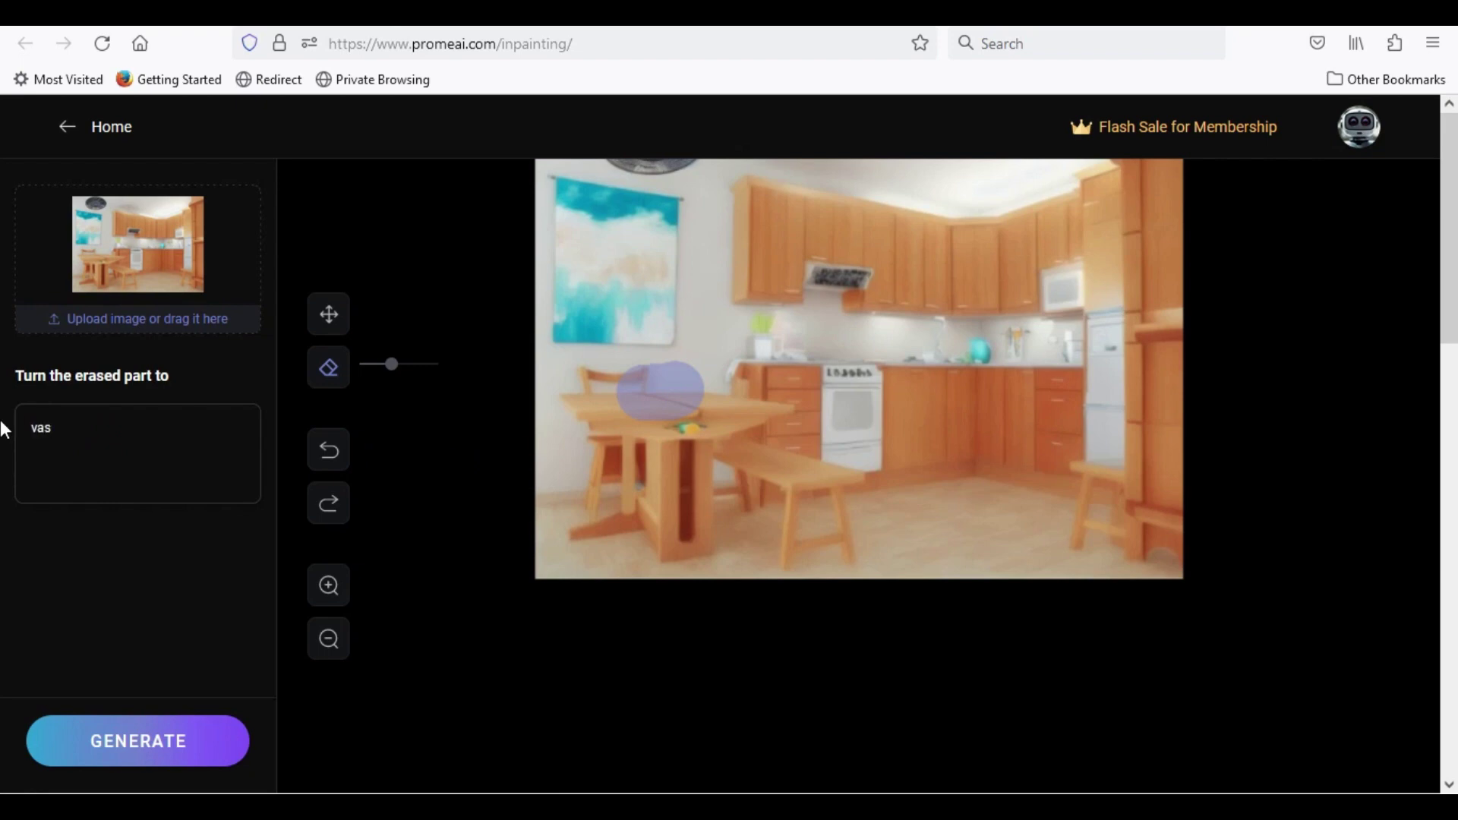
left_click(87, 752)
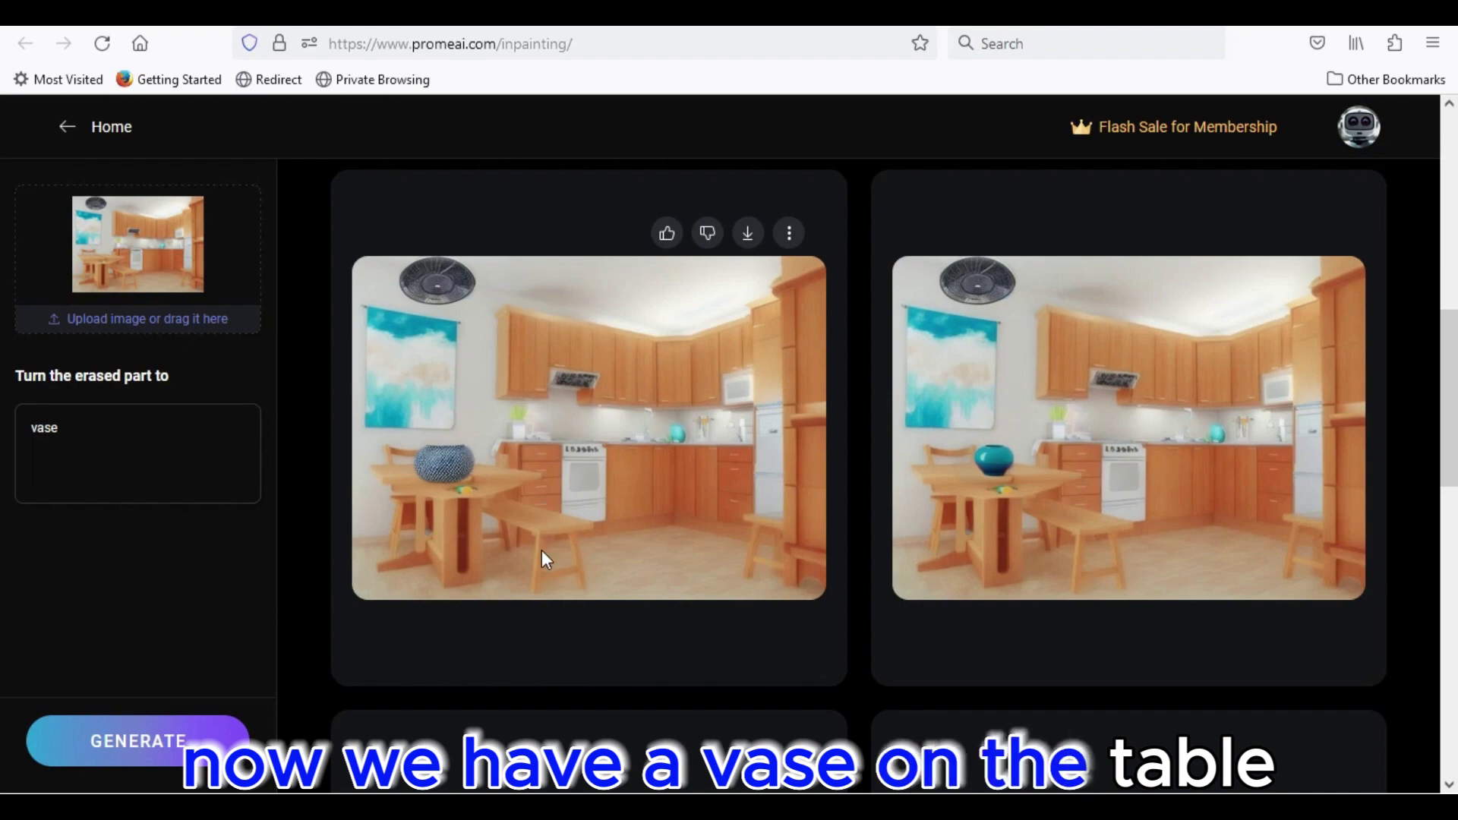
Step: Review the vase results and return to the PromeAI home page
scroll(543, 531, "down", 5)
scroll(543, 518, "up", 5)
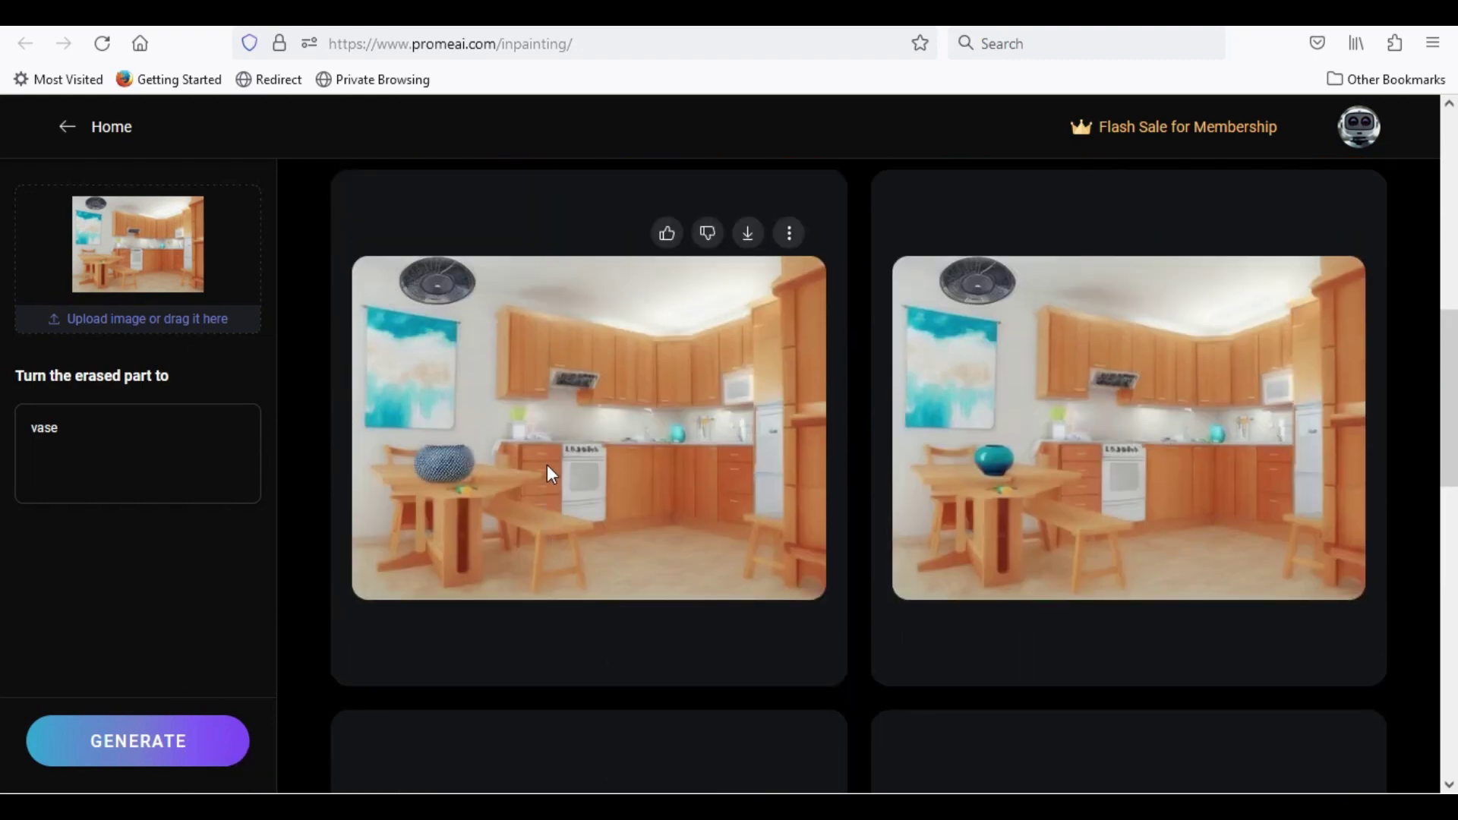
left_click(78, 136)
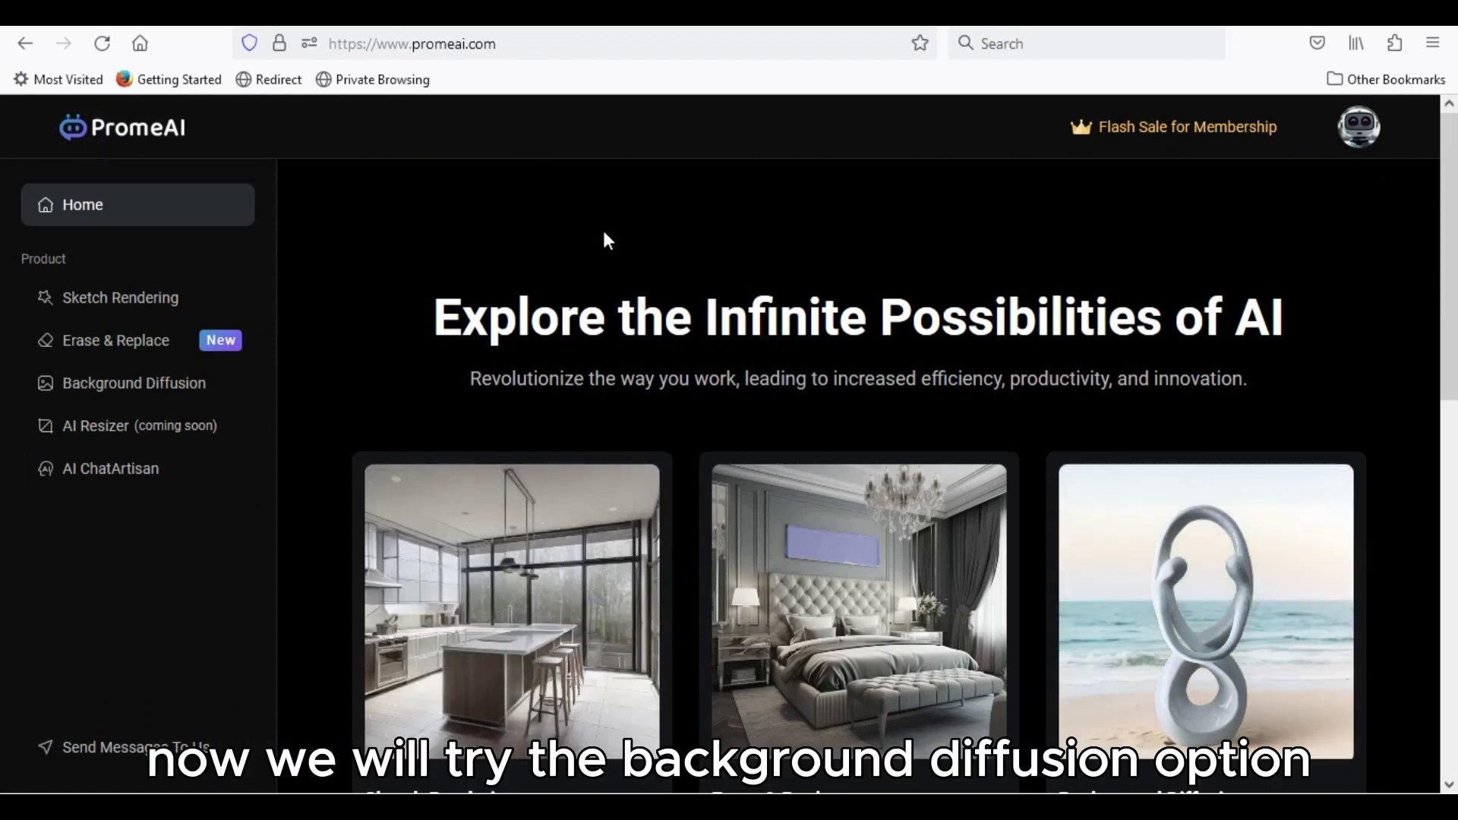
Step: Scroll to the tool cards and open the Background Diffusion tool
scroll(608, 241, "down", 4)
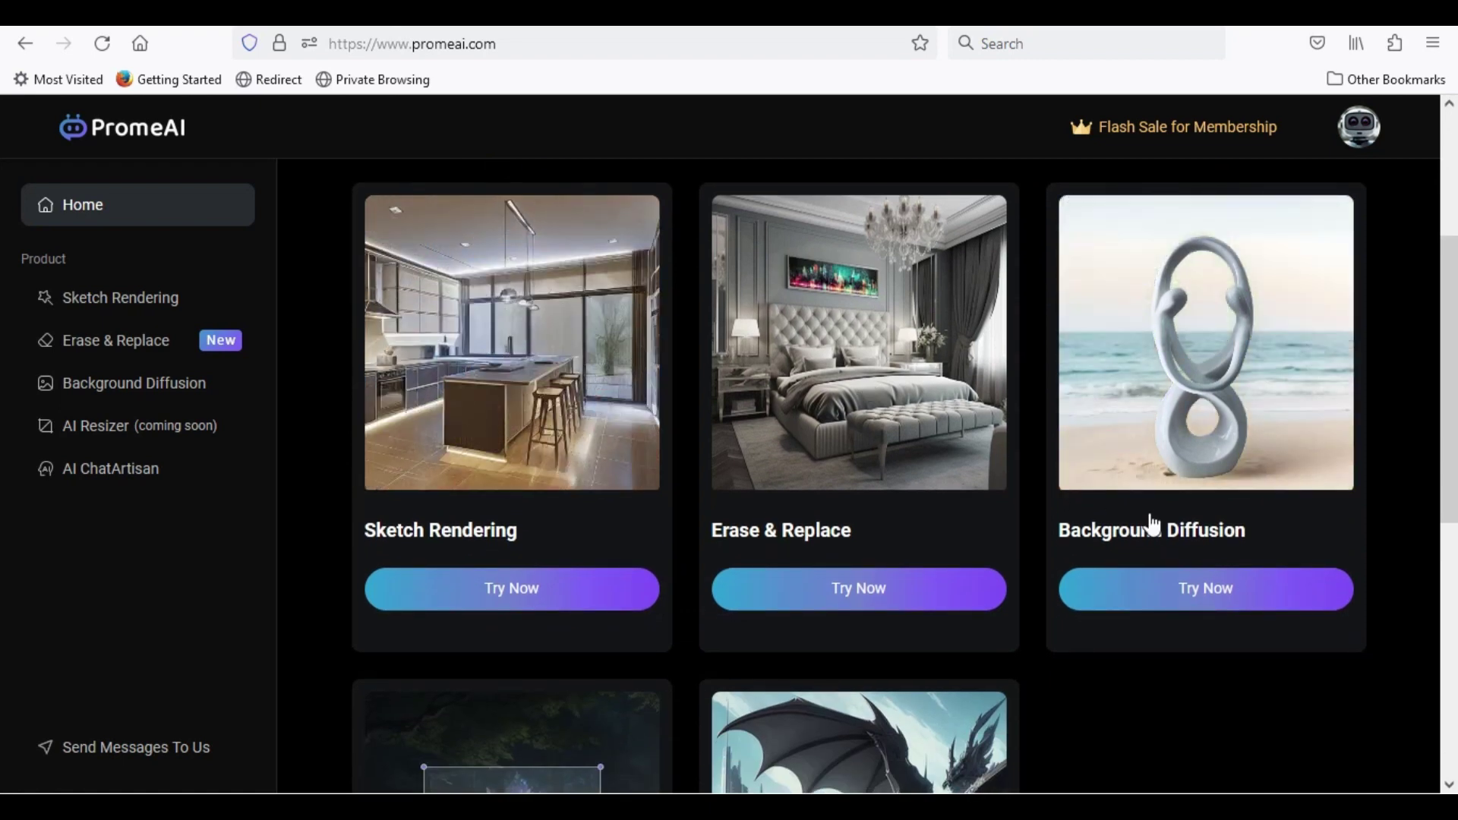
left_click(1184, 433)
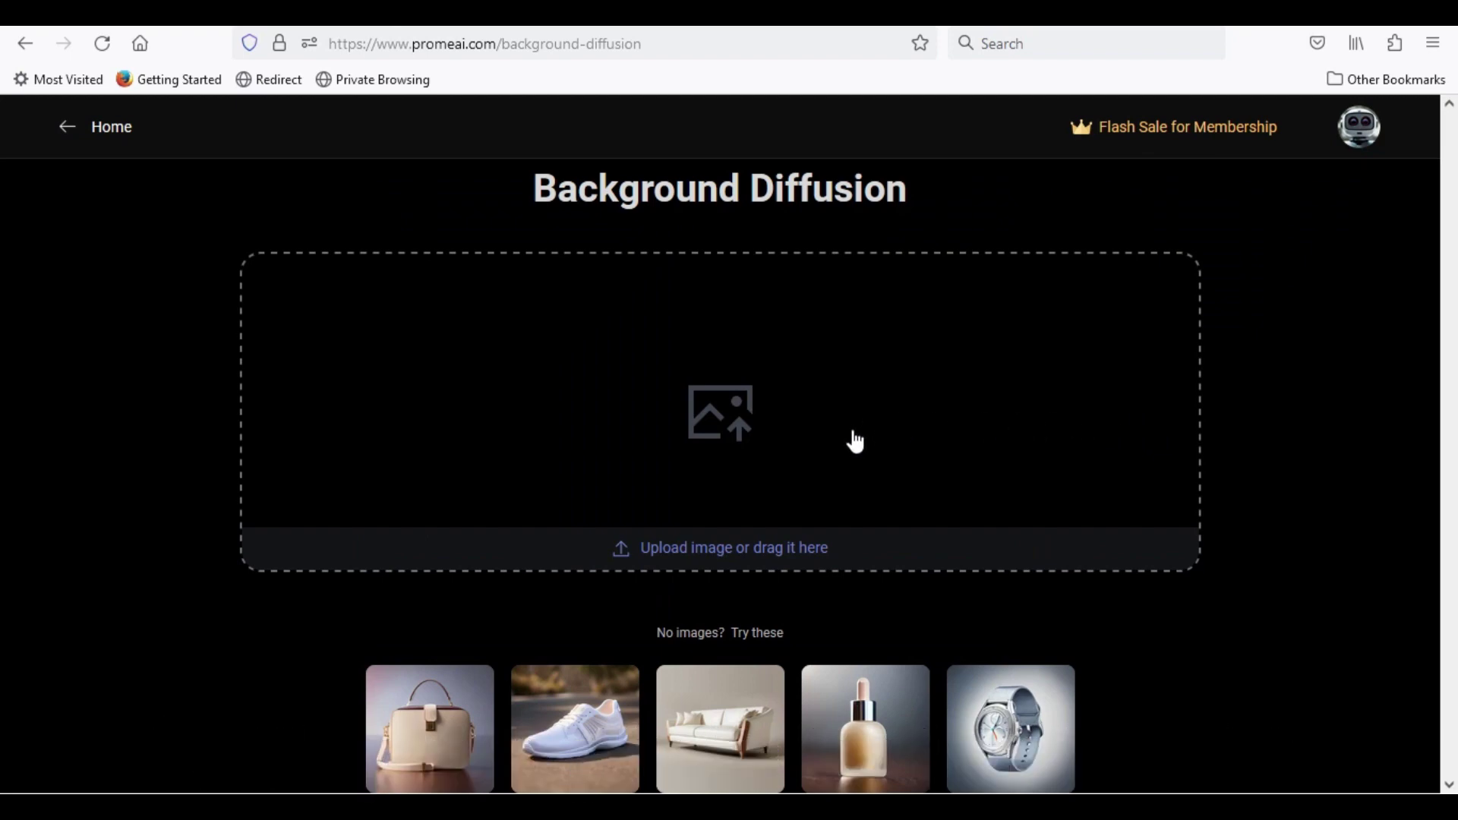
Step: Upload watch-gtr-galerie-01.jpg from Downloads as the Background Diffusion product image
left_click(710, 426)
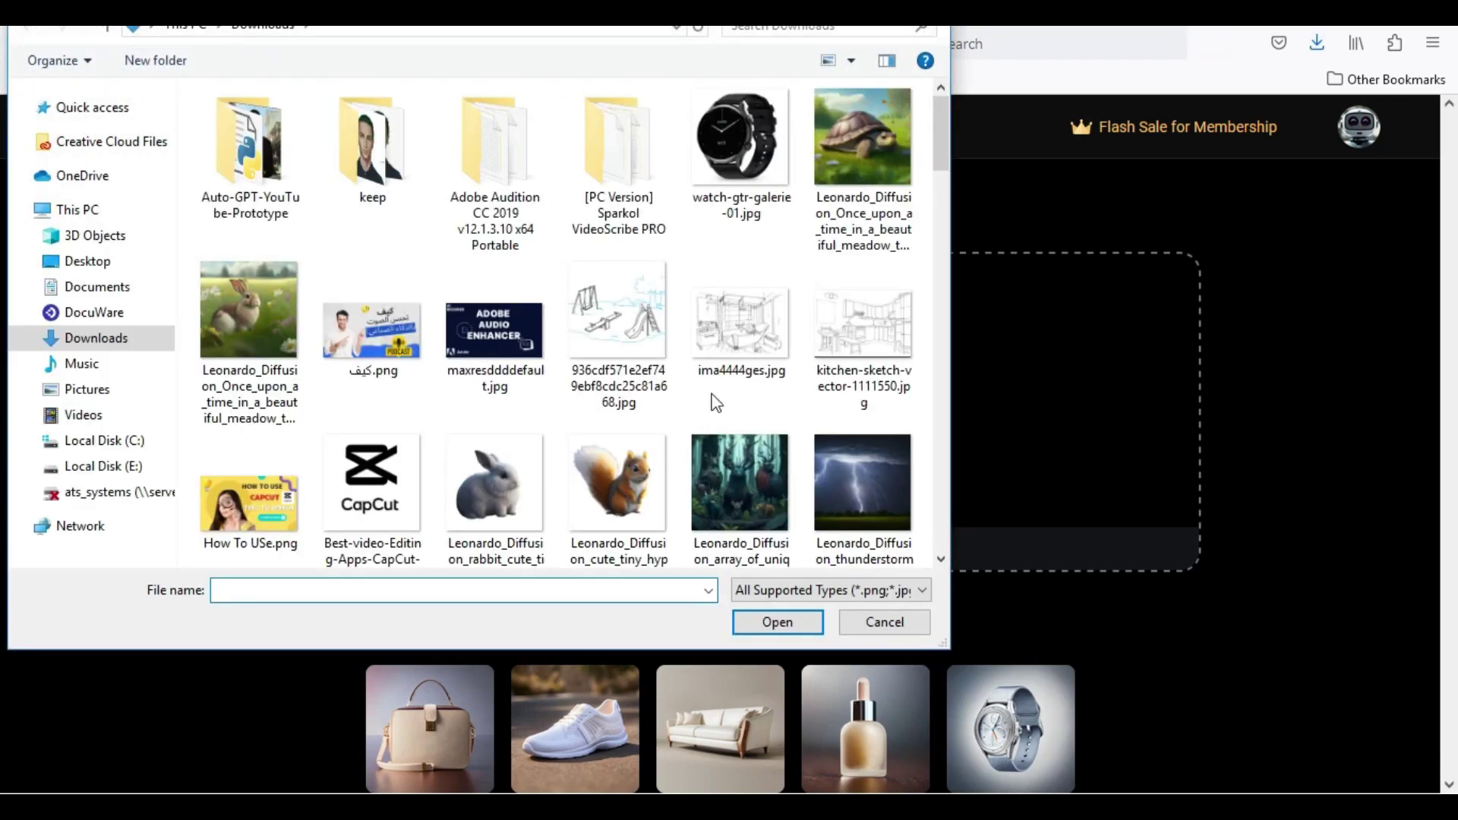
left_click(725, 140)
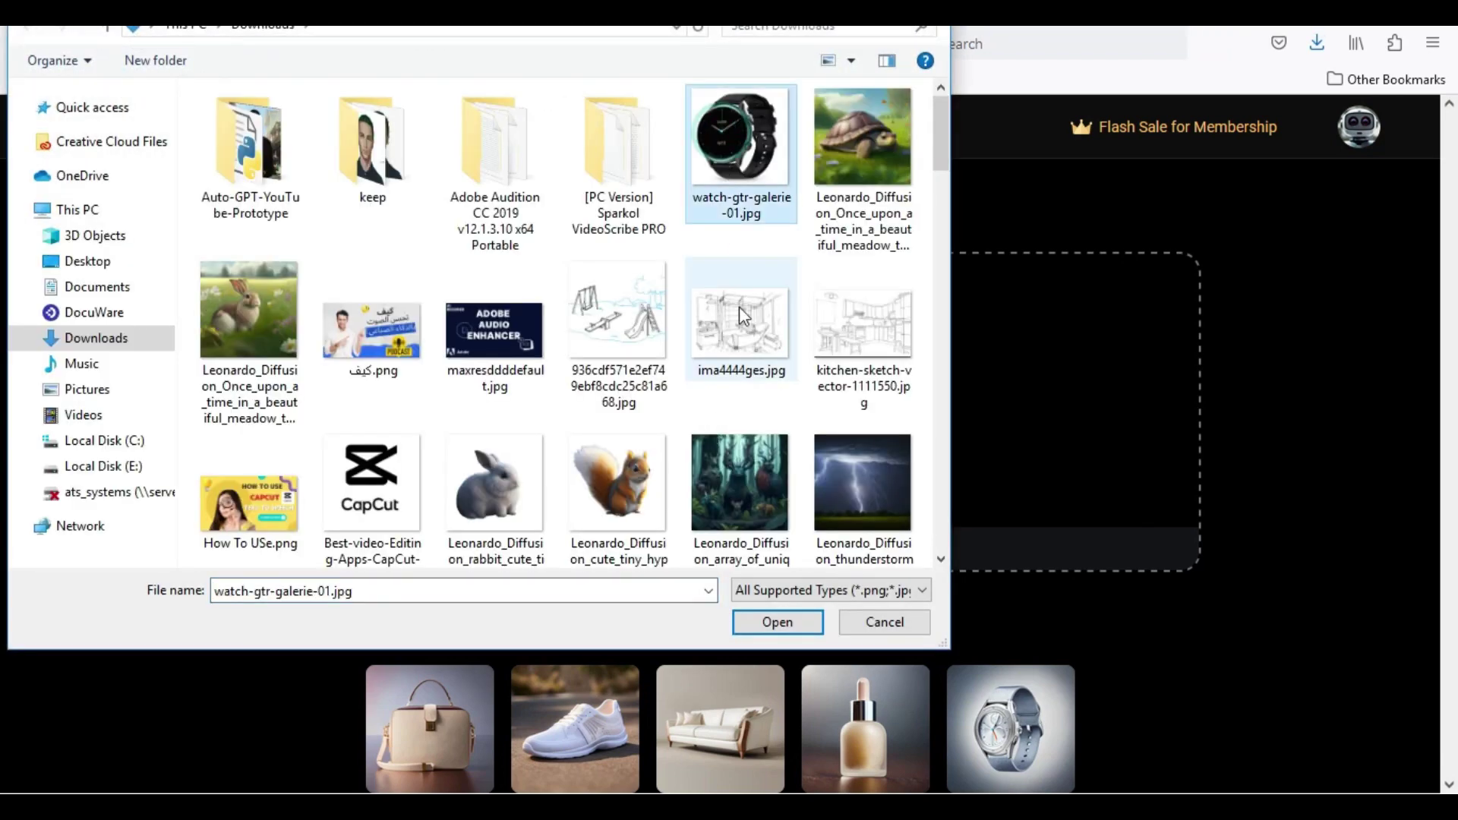
left_click(756, 621)
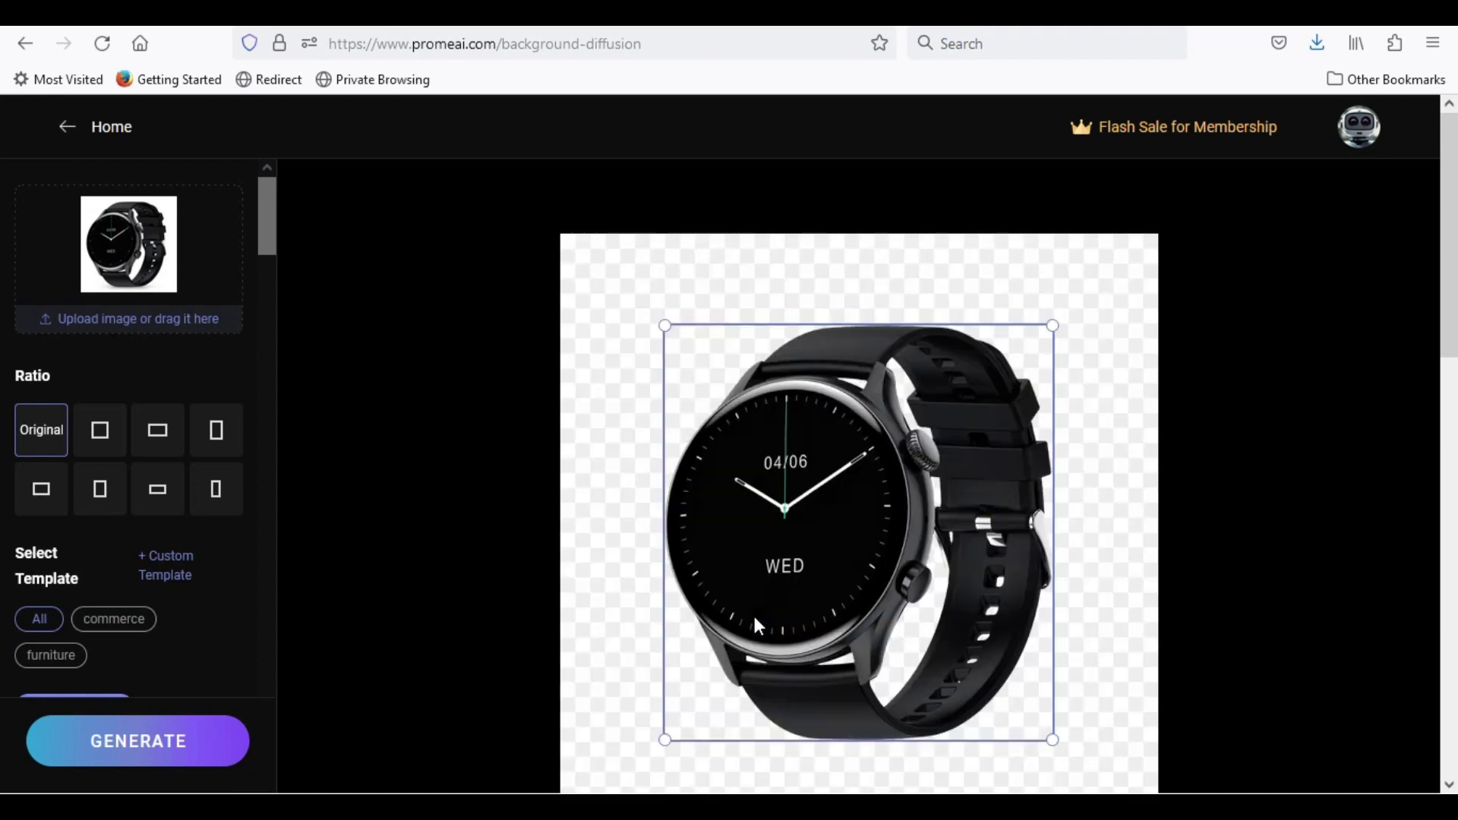
Step: Pick the green-water beach template as the smartwatch's background and generate the images
scroll(273, 505, "down", 2)
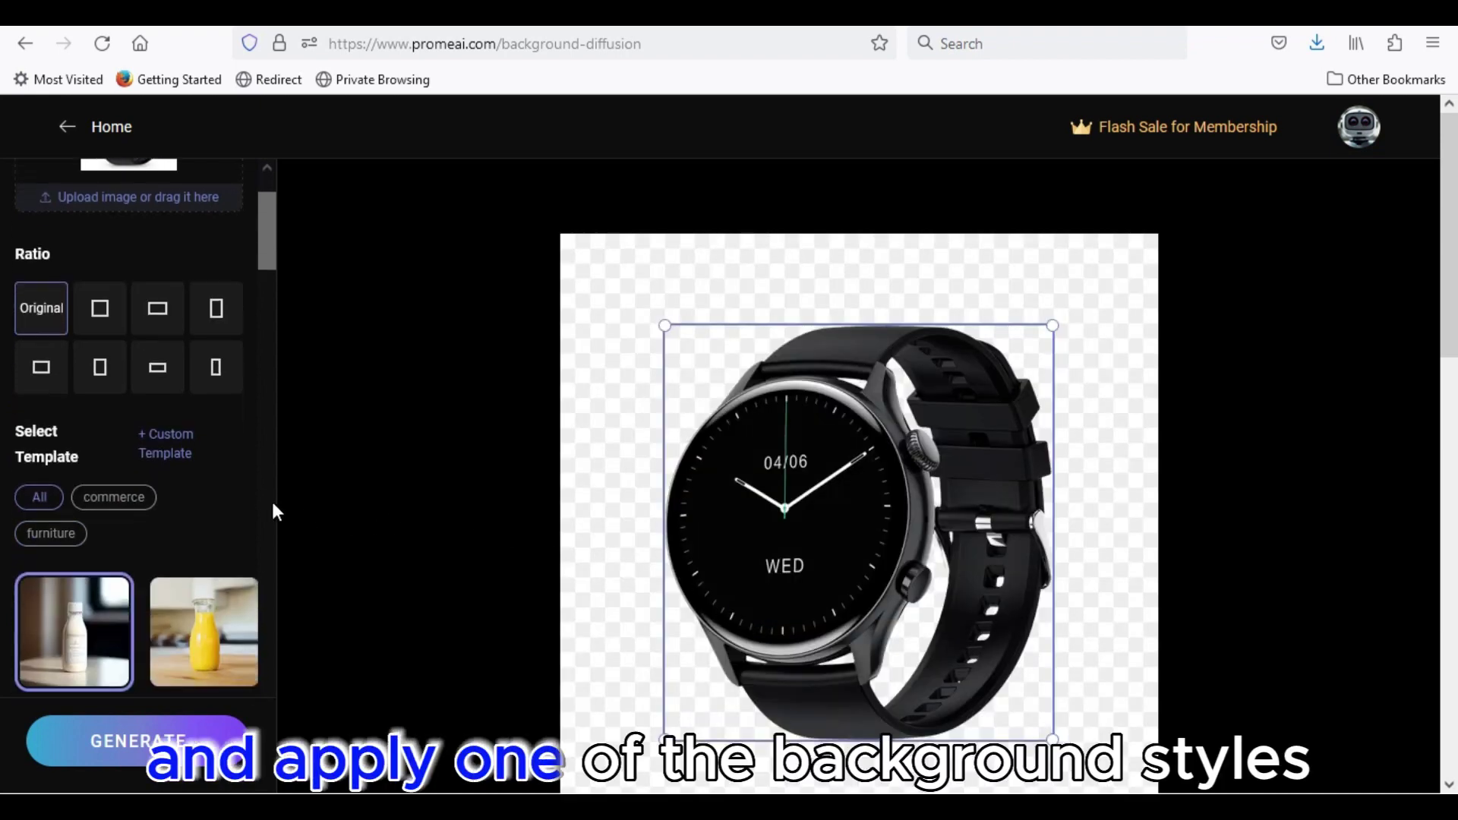
scroll(273, 511, "down", 3)
scroll(274, 510, "up", 5)
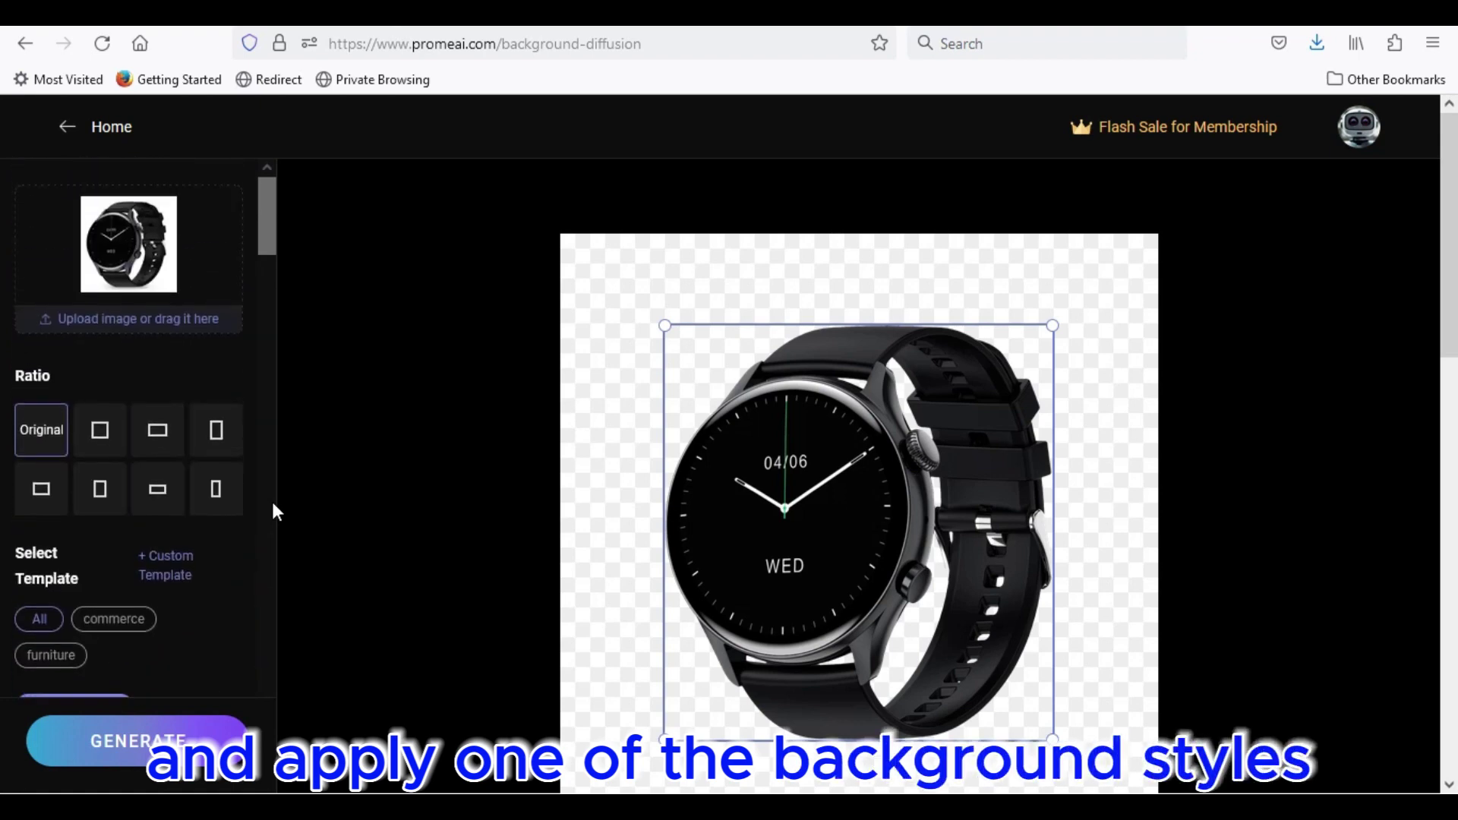
scroll(274, 508, "down", 8)
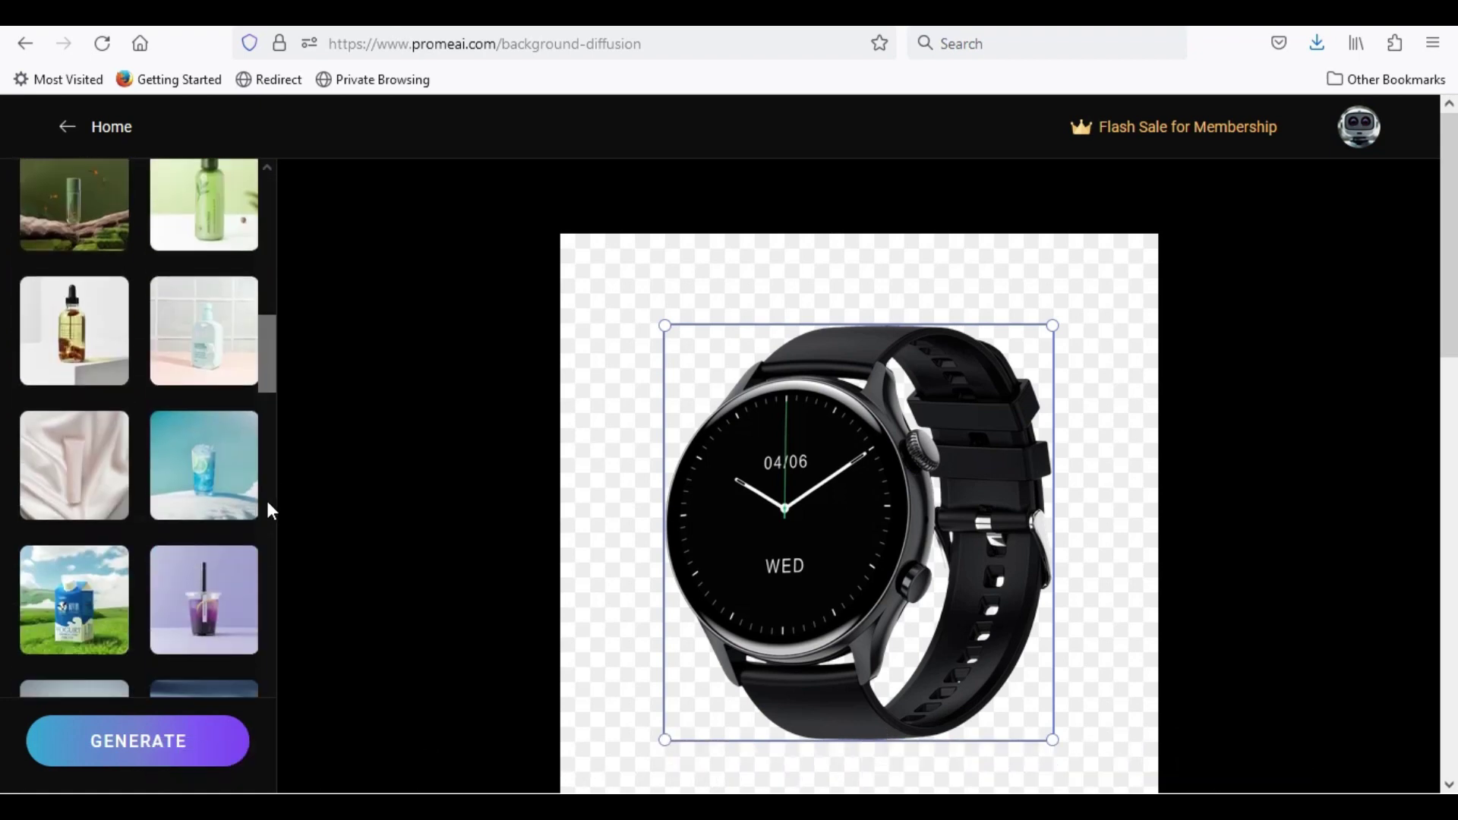
scroll(194, 505, "down", 9)
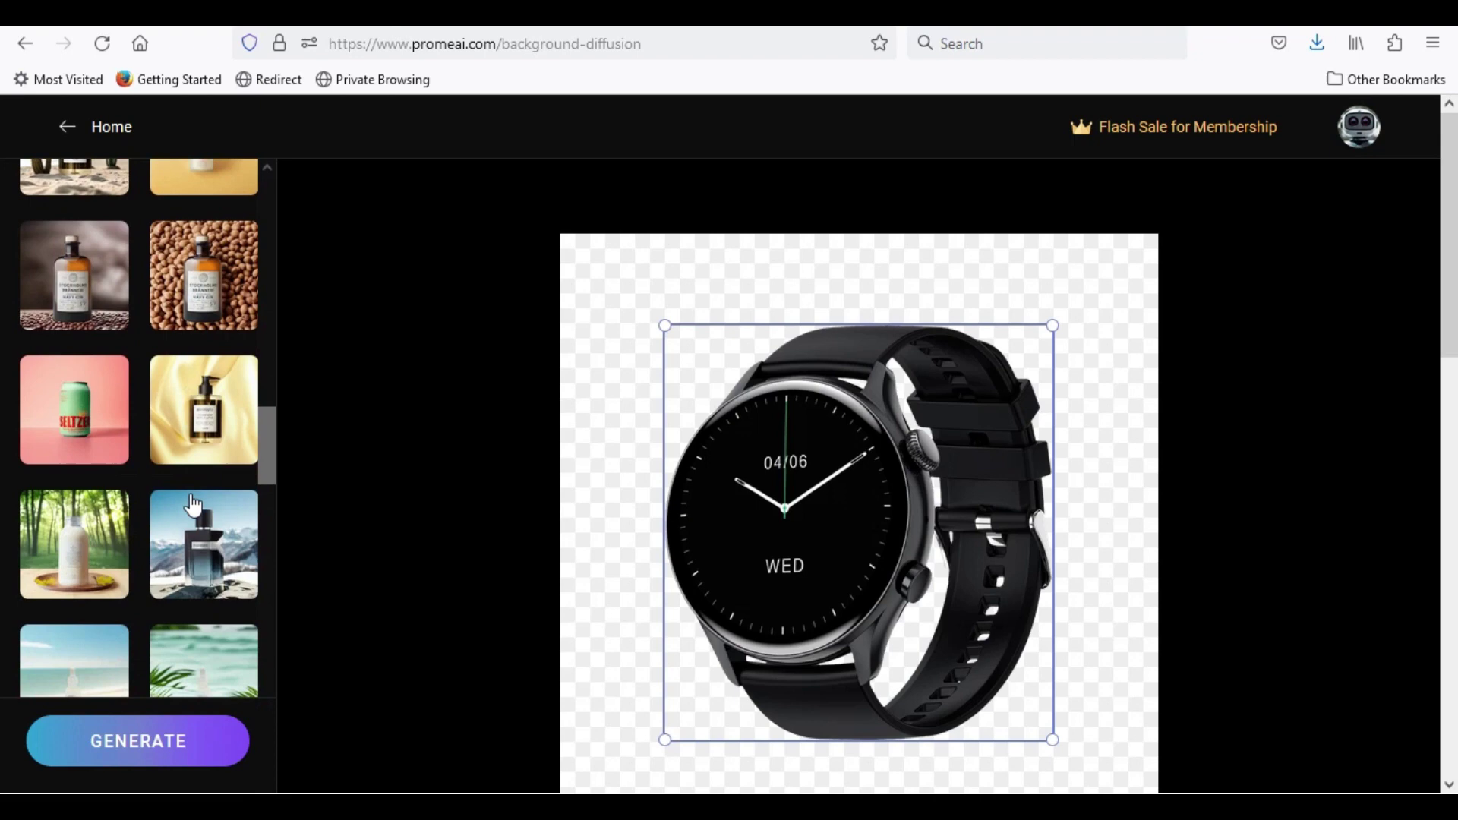
scroll(194, 505, "down", 6)
scroll(196, 502, "up", 3)
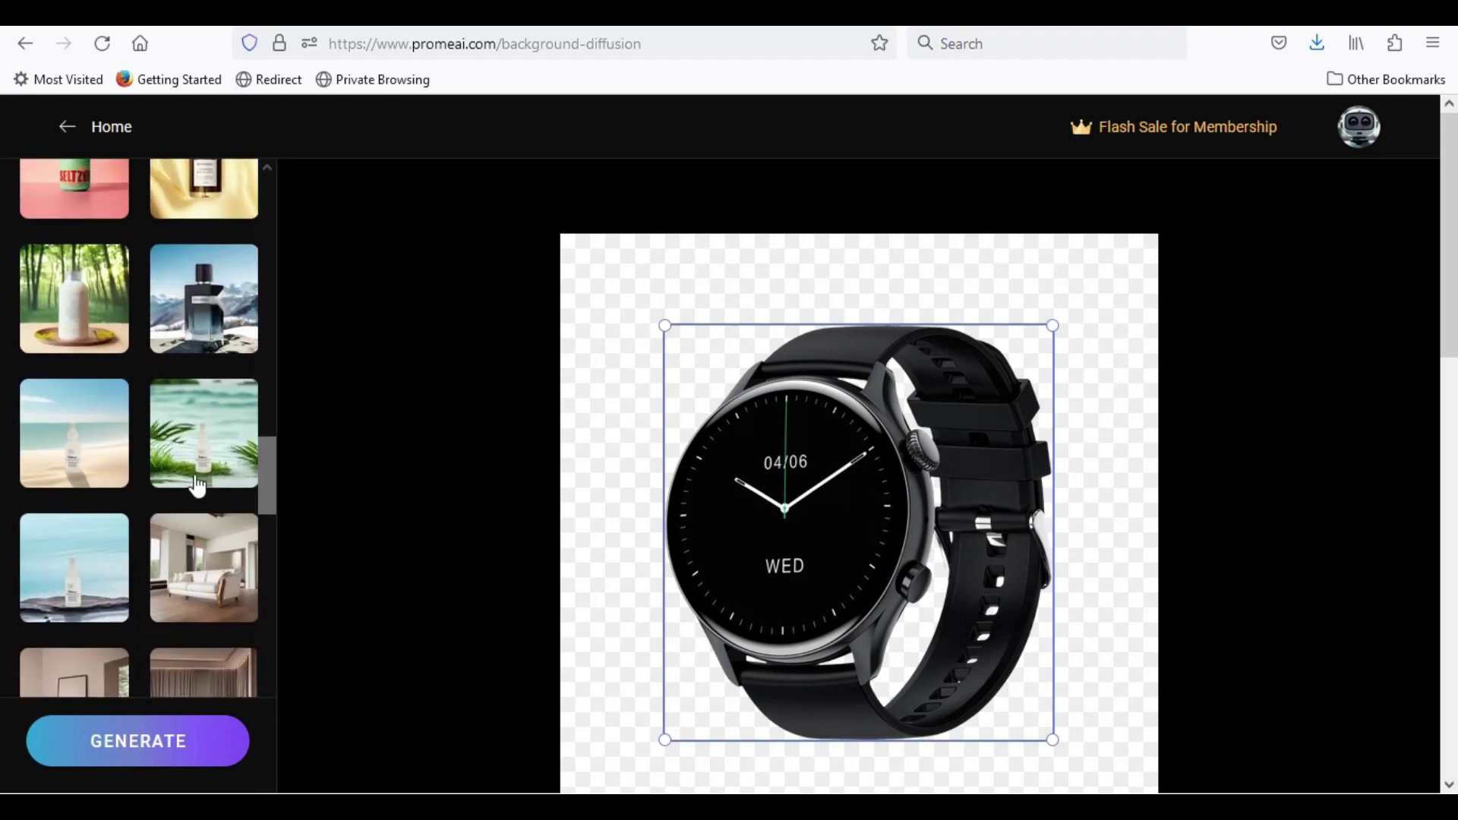
left_click(205, 445)
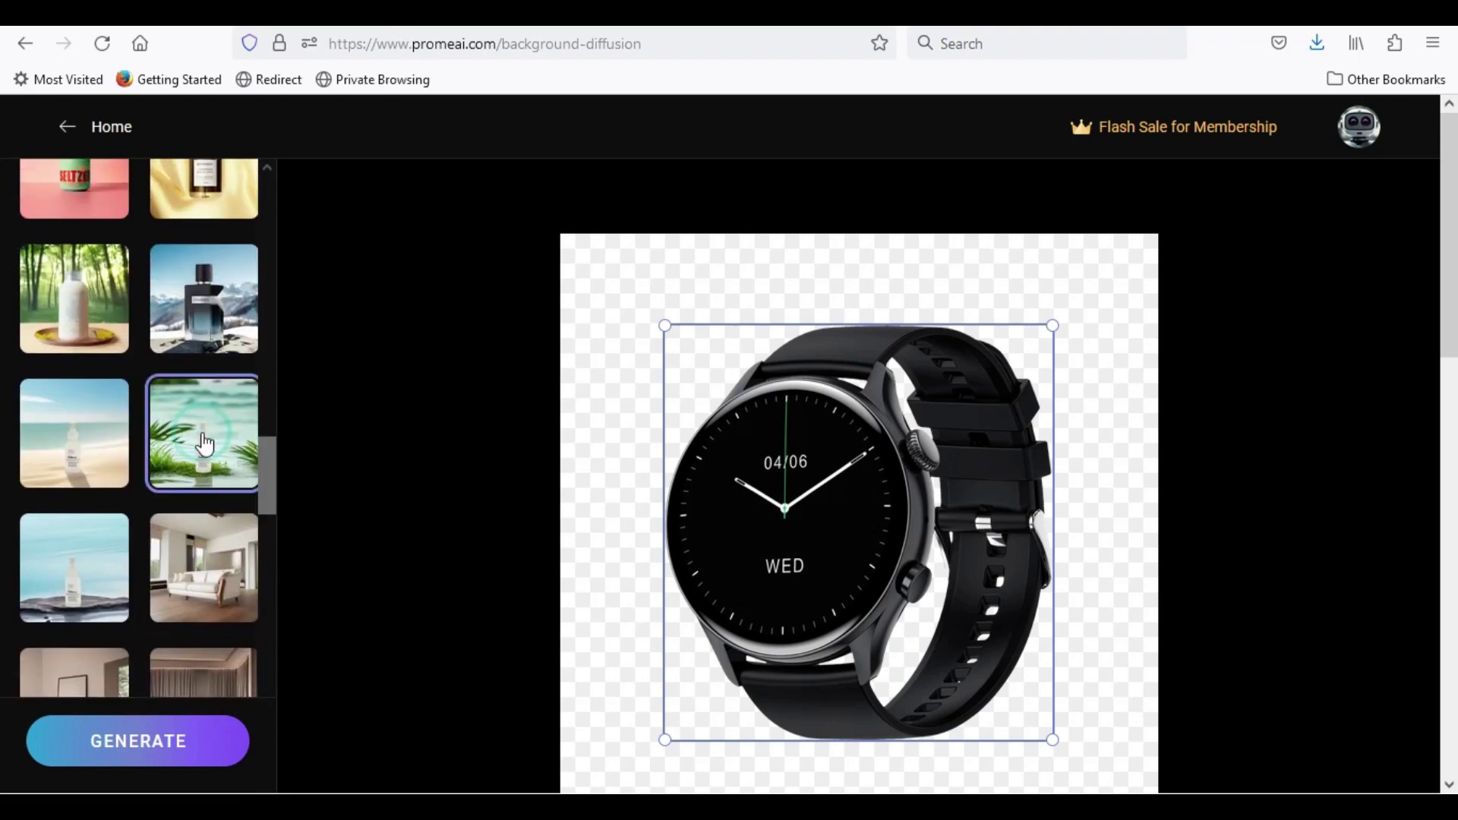
left_click(175, 745)
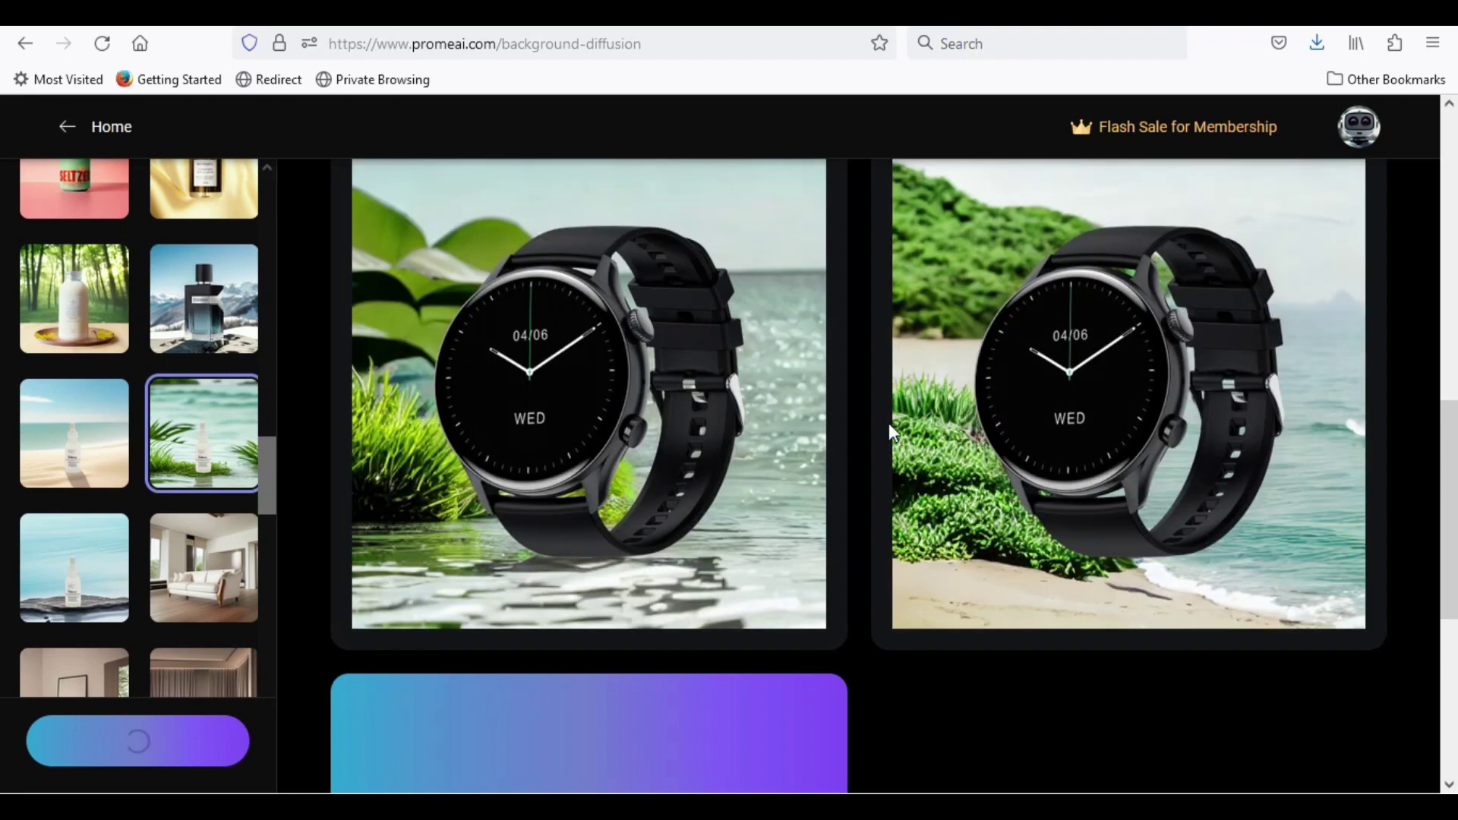
Step: Download the first smartwatch-by-the-water result as a normal 512 x 512 image
scroll(868, 416, "down", 5)
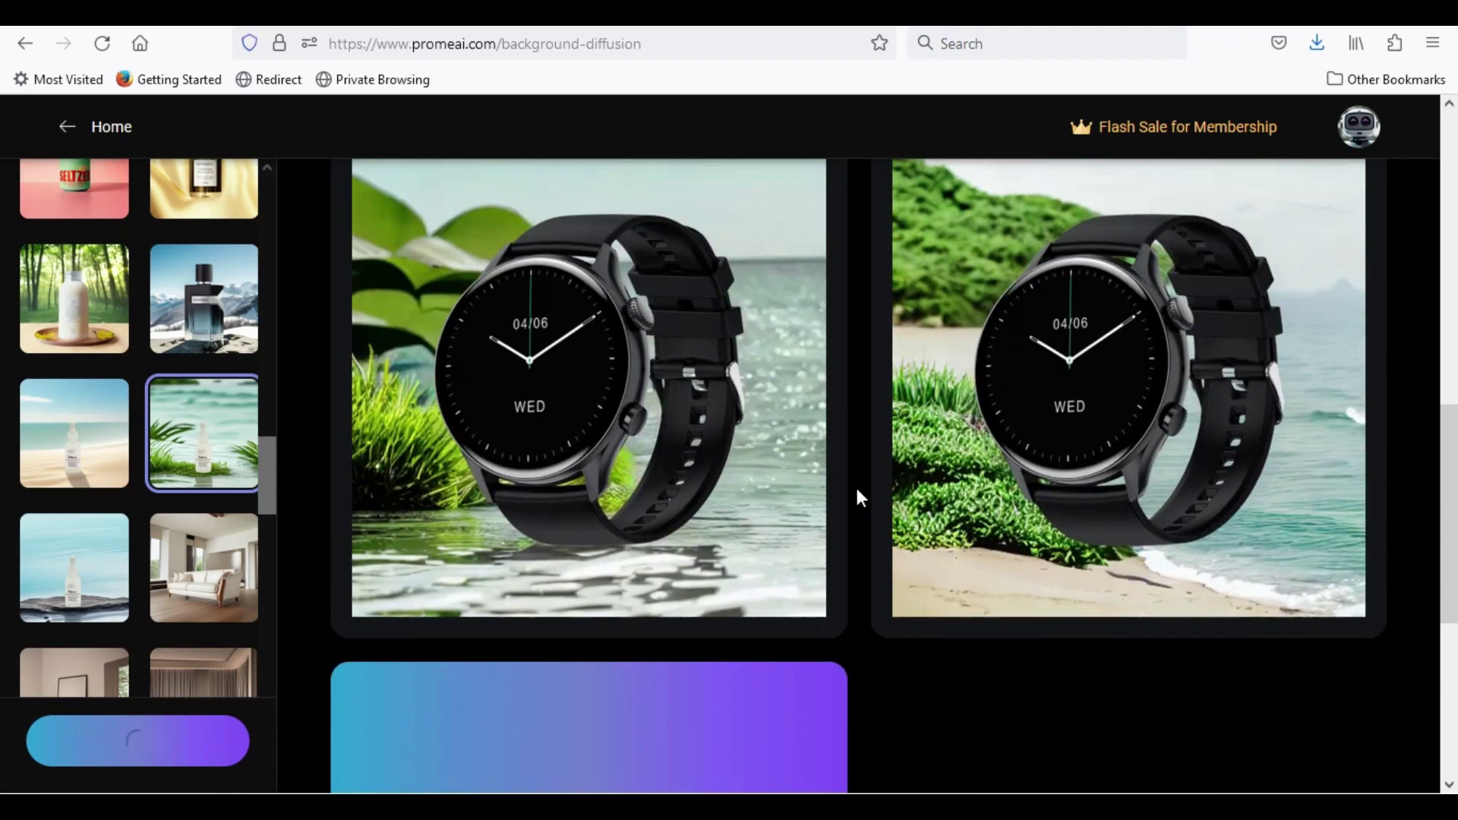
mouse_move(756, 473)
mouse_move(952, 446)
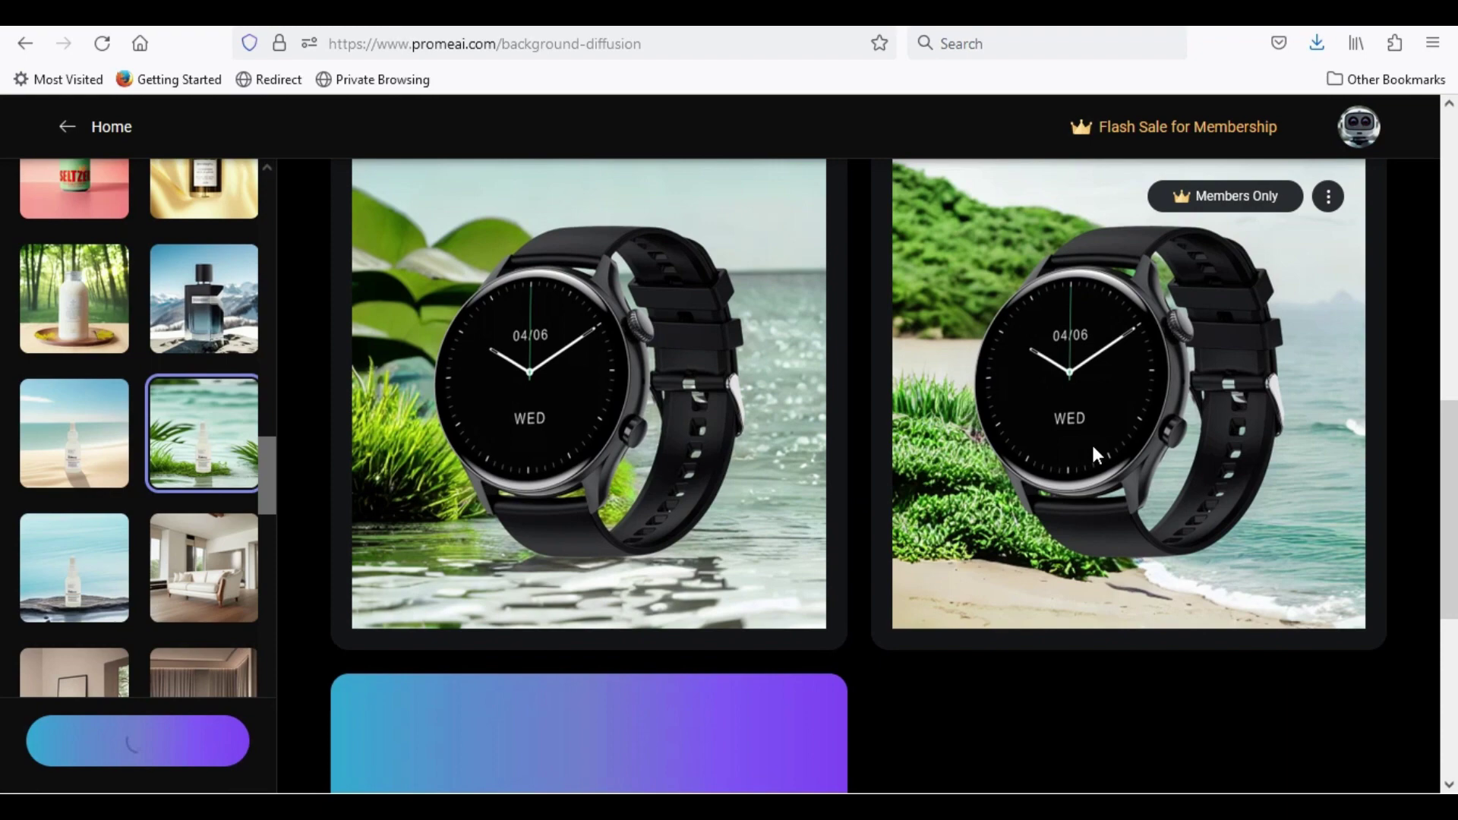
scroll(1092, 444, "down", 5)
mouse_move(673, 532)
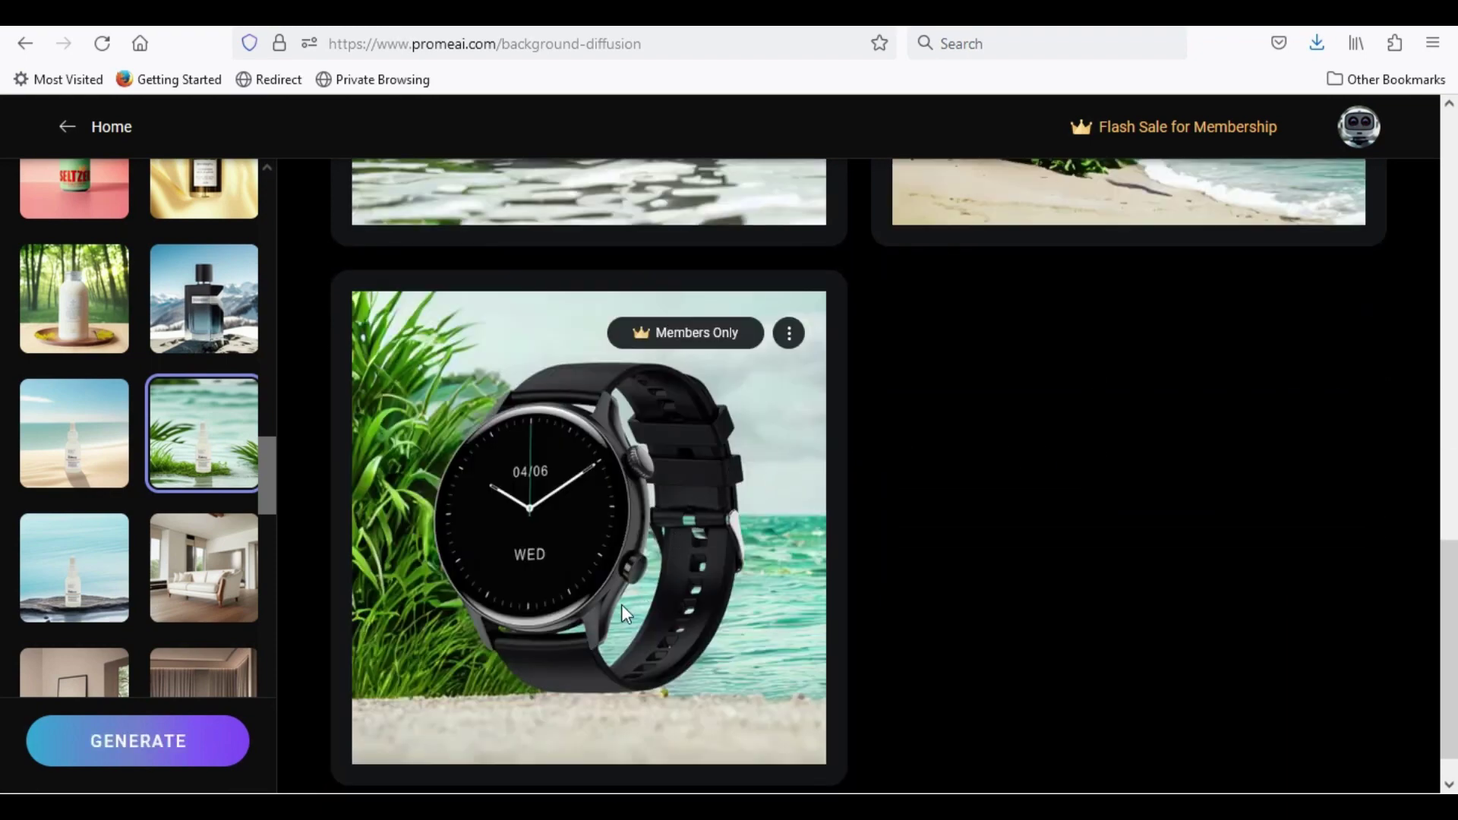
scroll(622, 603, "up", 5)
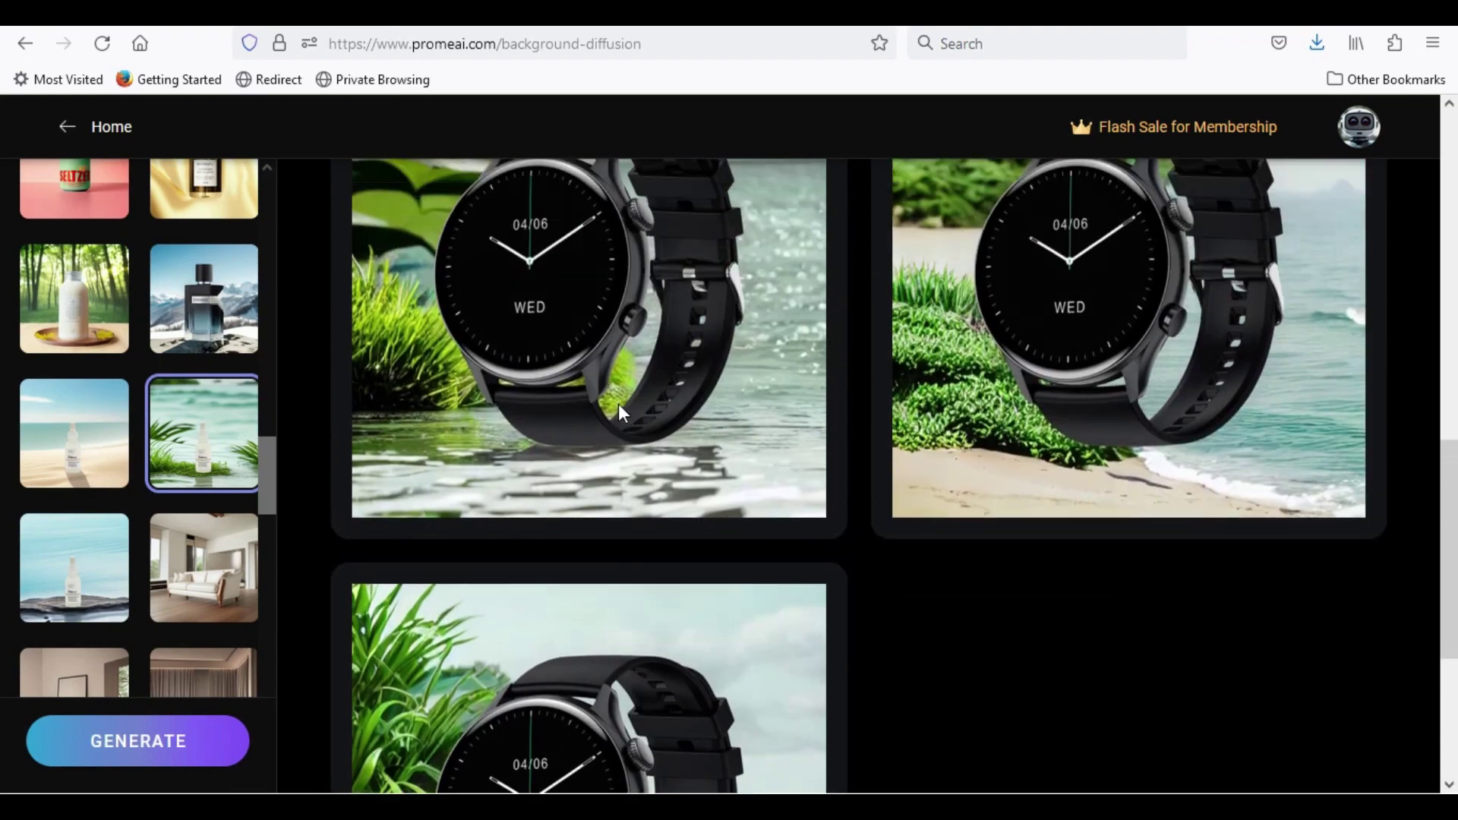
mouse_move(561, 401)
mouse_move(1137, 363)
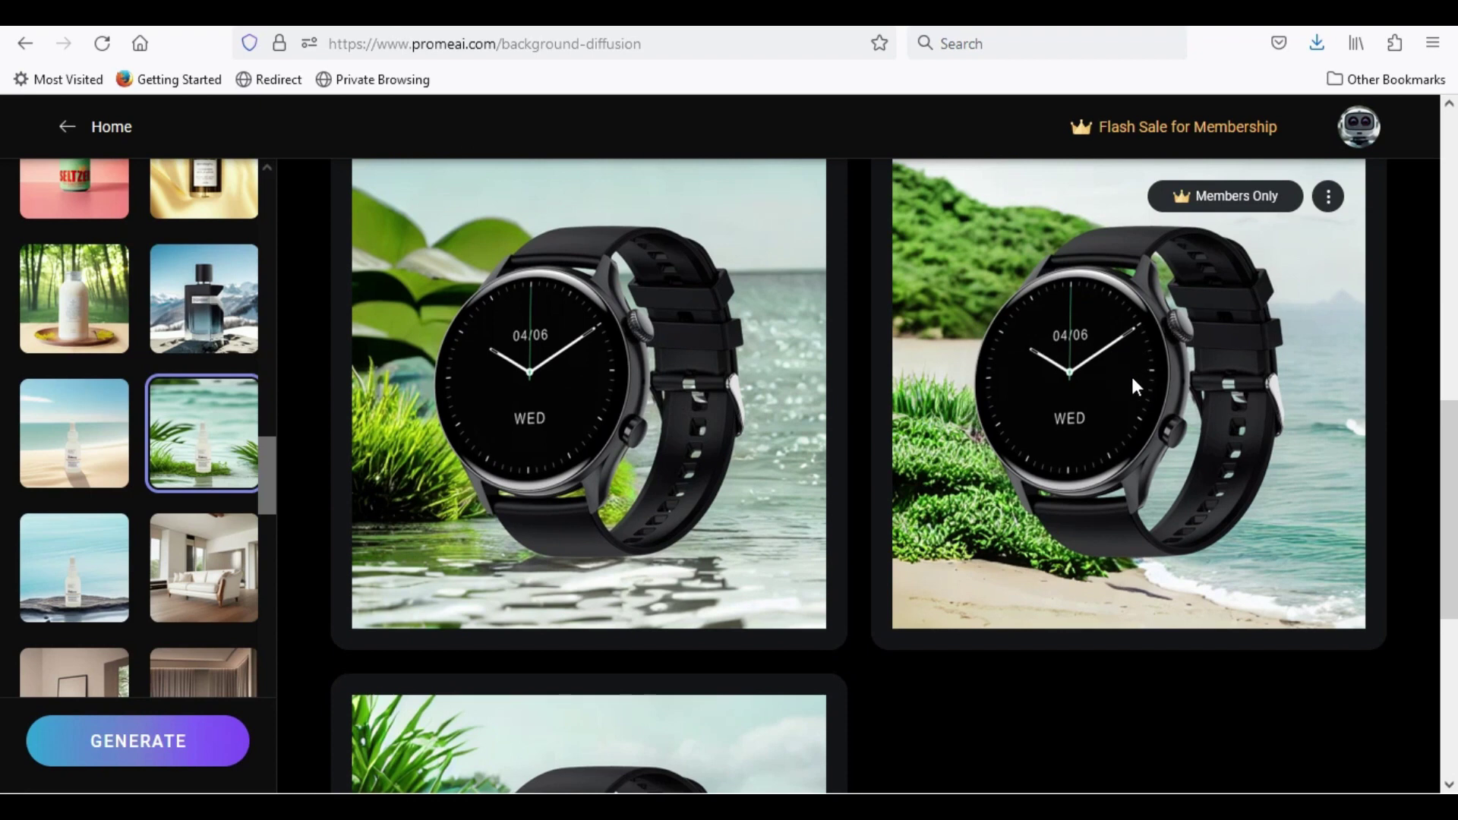
mouse_move(711, 383)
mouse_move(749, 199)
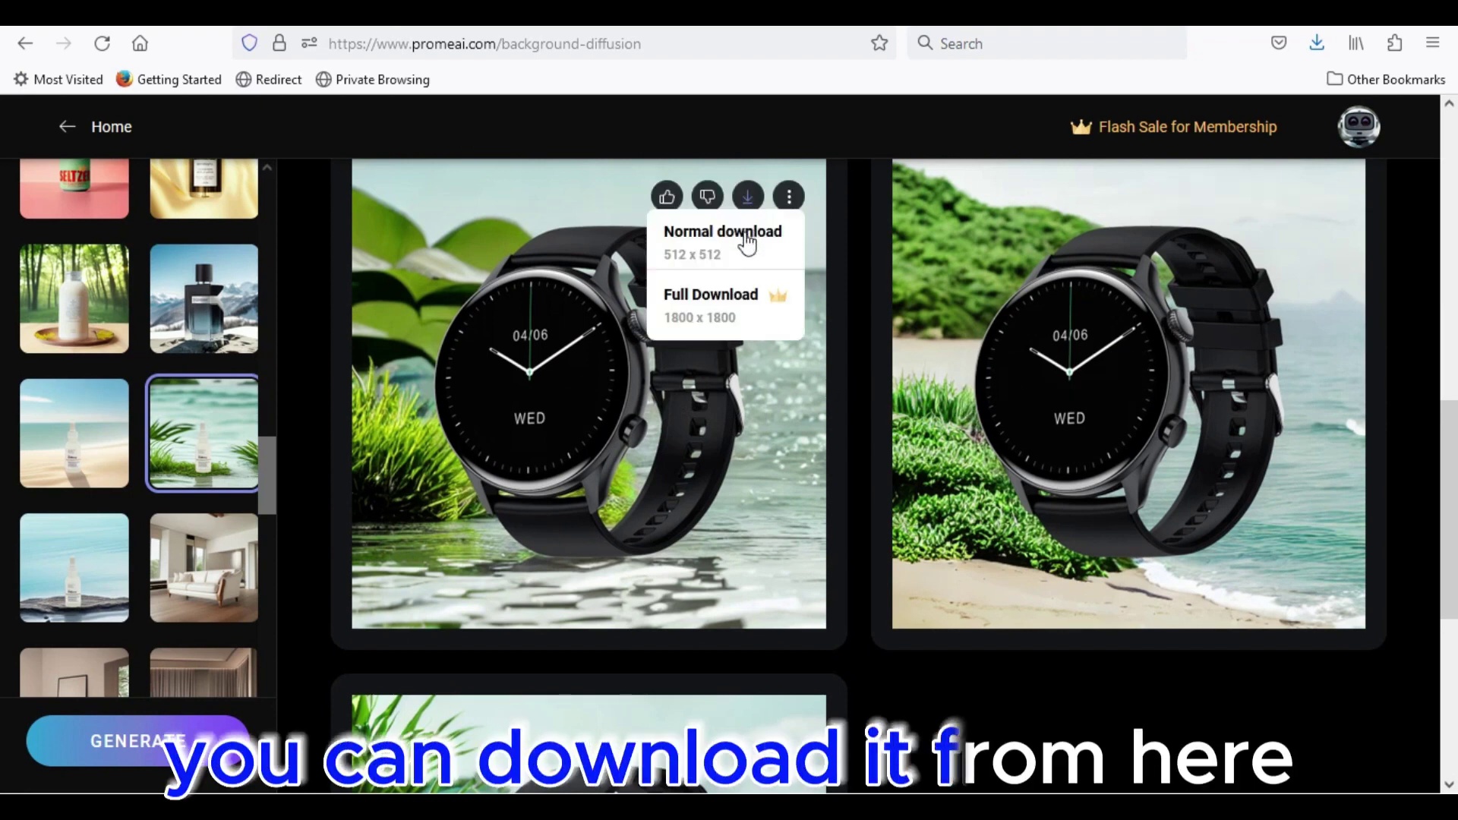
left_click(745, 248)
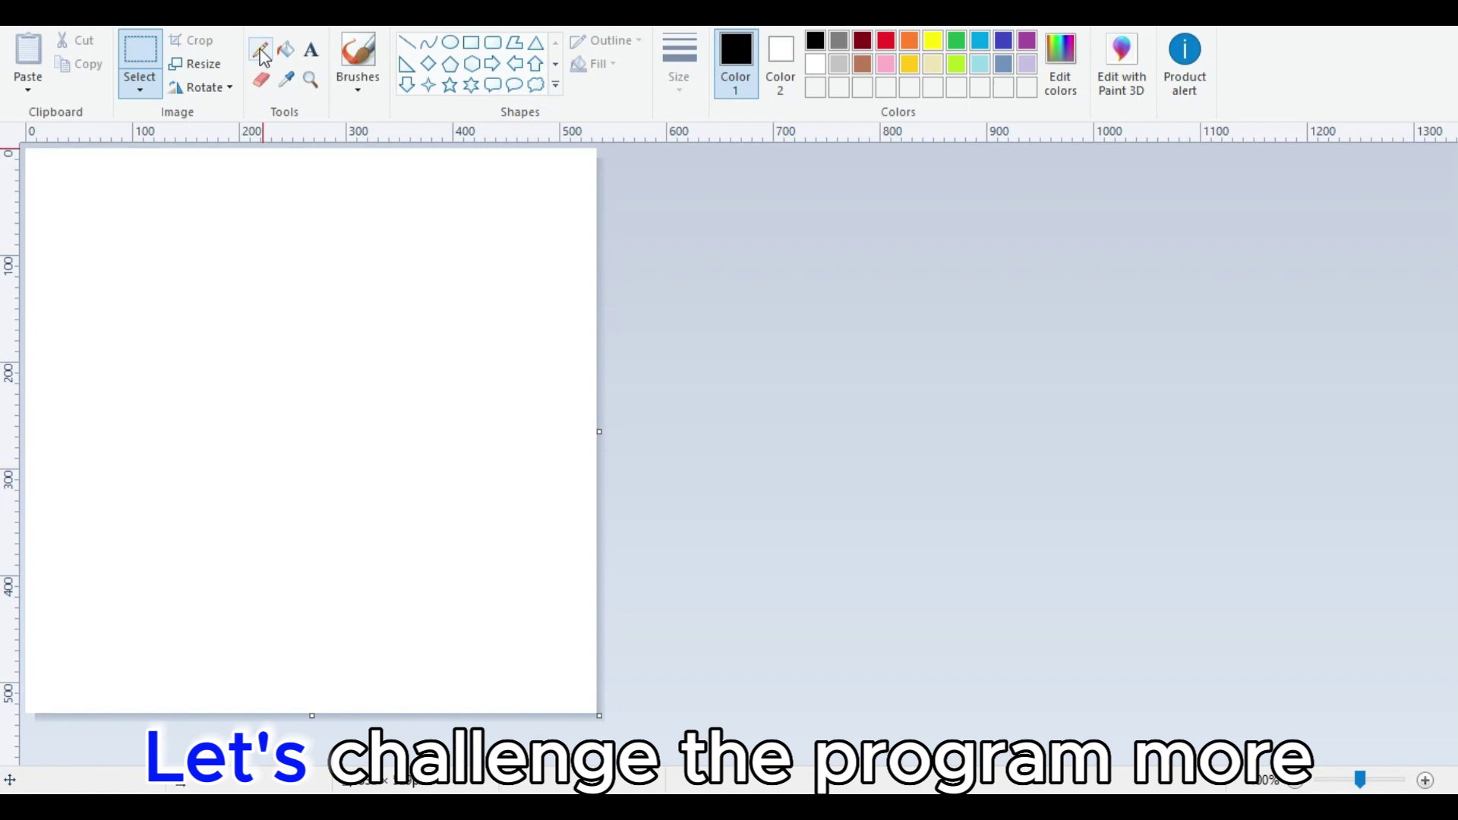
Step: Sketch a simple house outline with the freehand brush in Paint
left_click(357, 57)
left_click_drag(312, 195, 113, 319)
left_click_drag(311, 196, 379, 343)
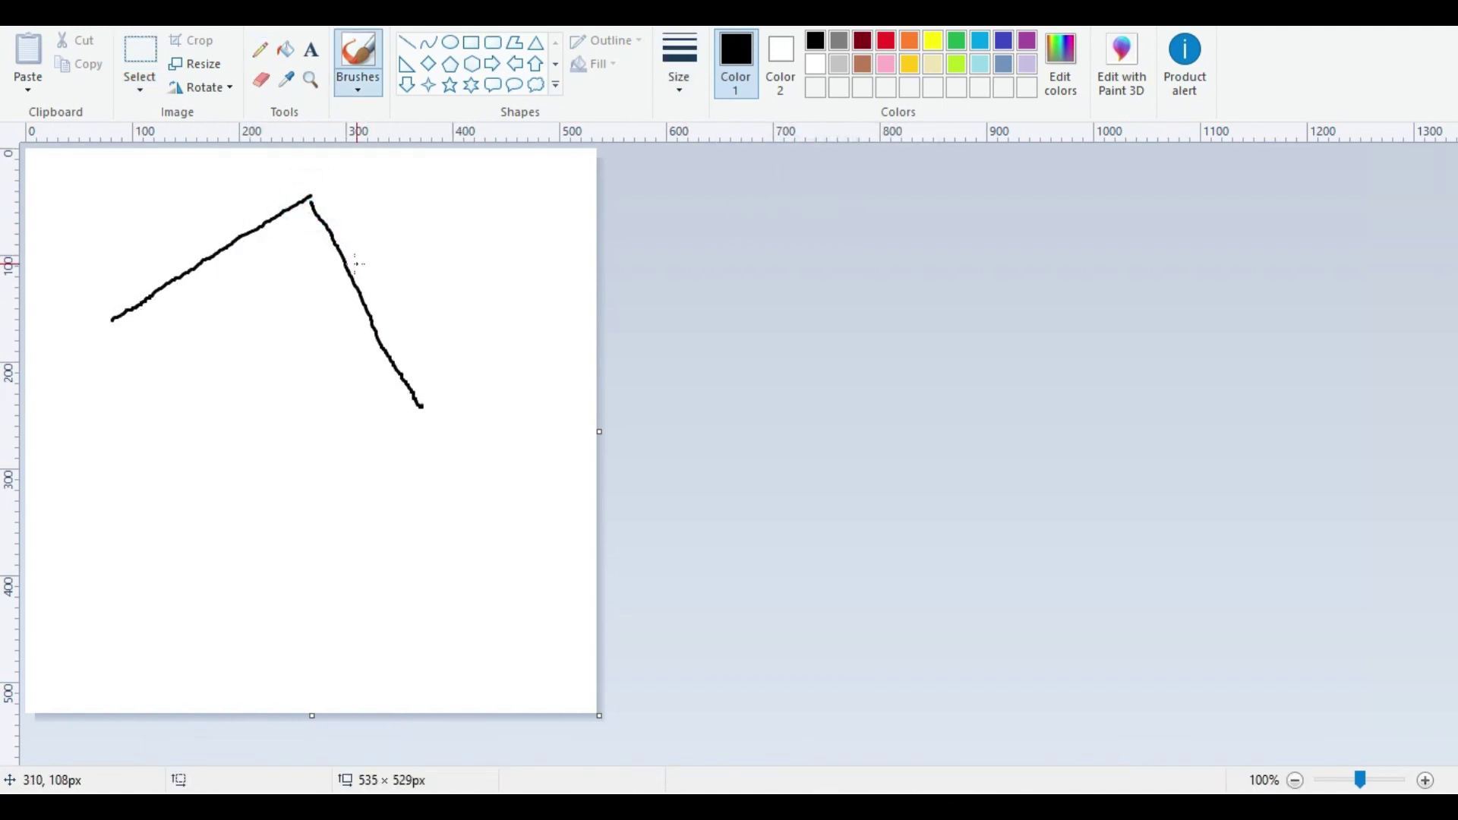
mouse_move(311, 199)
left_mouse_down()
mouse_move(521, 191)
mouse_move(570, 286)
mouse_move(591, 331)
mouse_move(418, 406)
left_mouse_up()
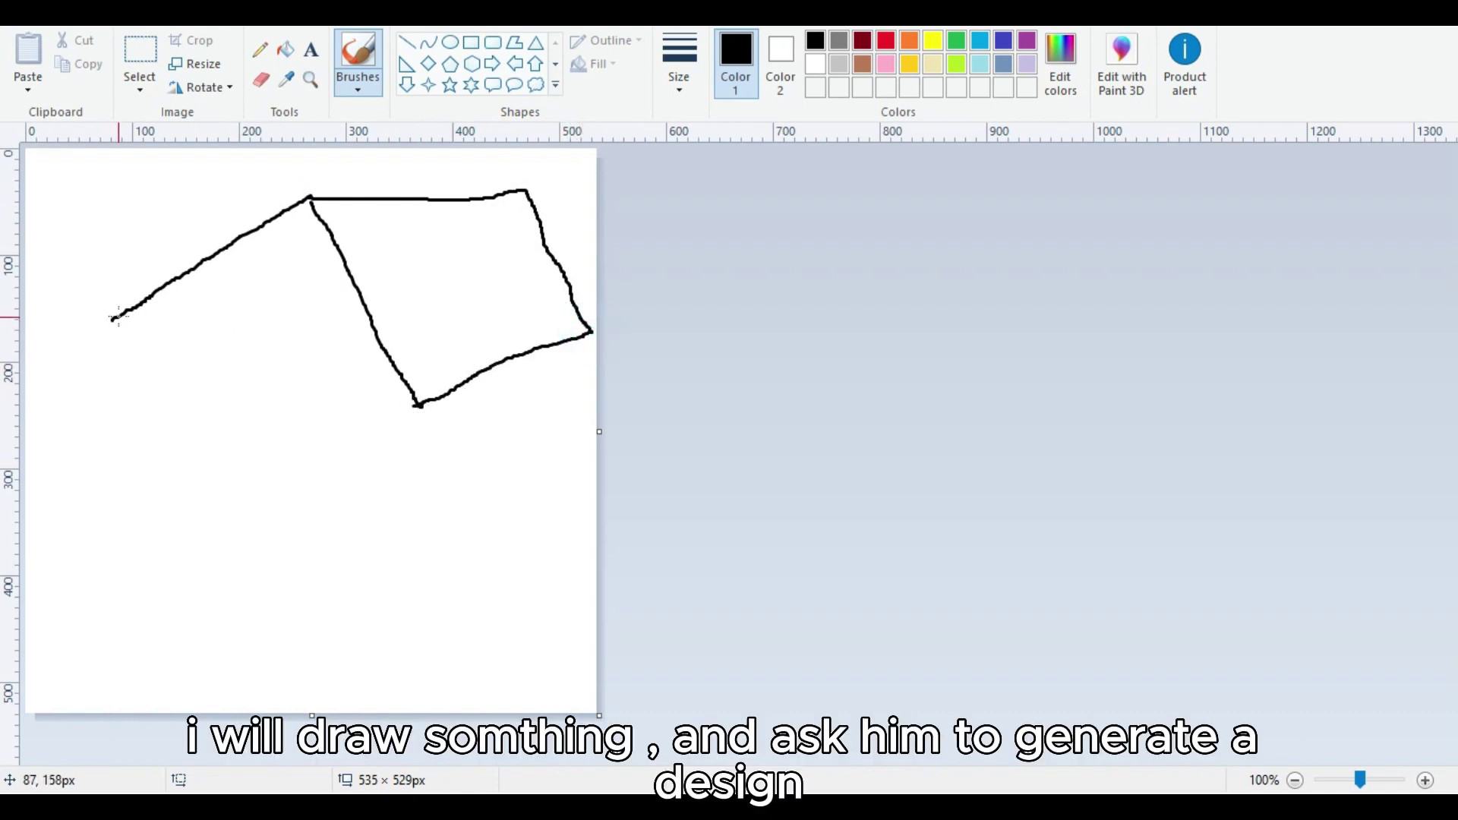
left_click_drag(191, 355, 390, 385)
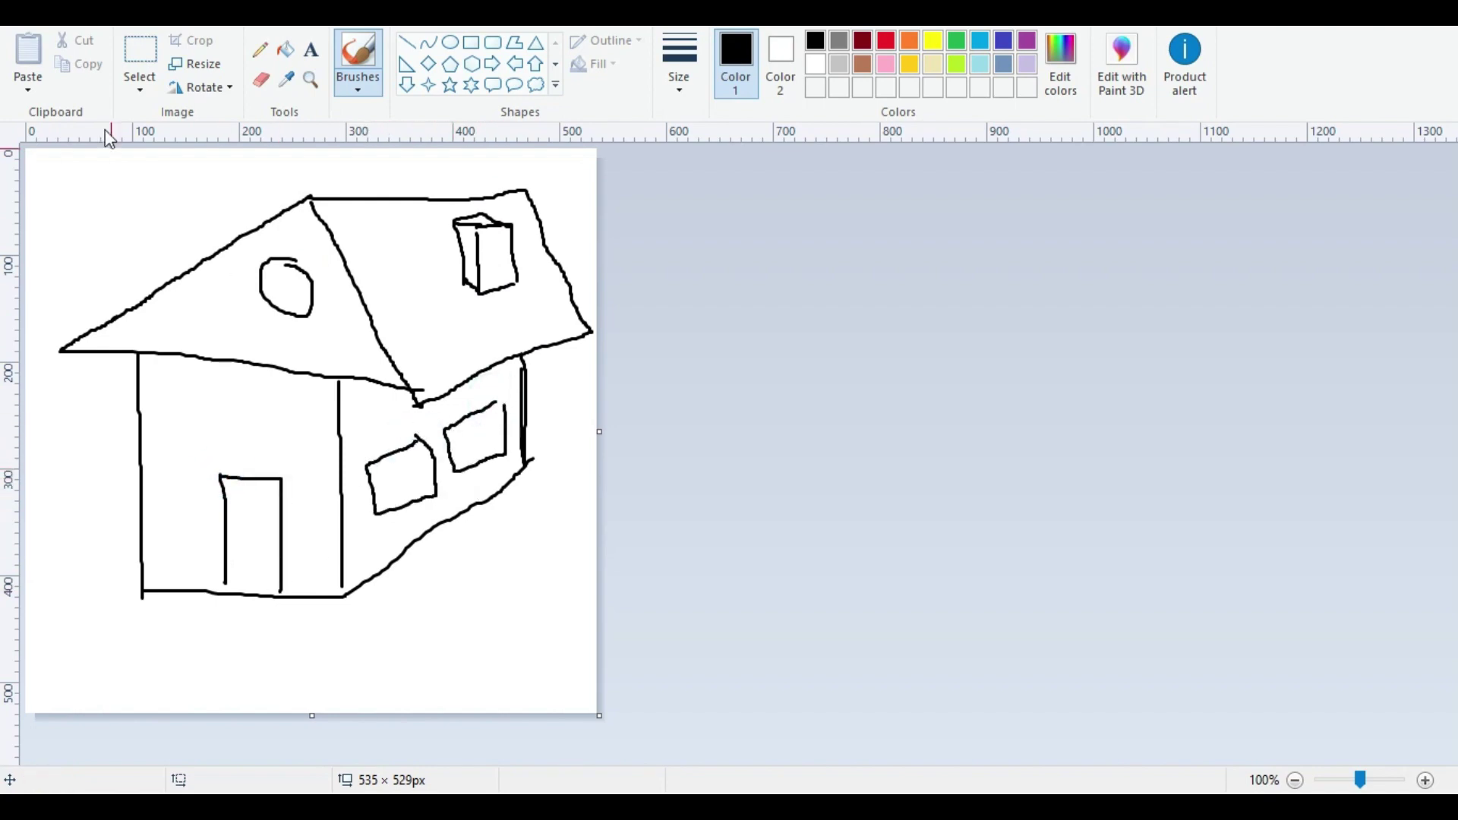
Step: Save the house drawing as the PNG file mydrw
key("alt+f")
left_click(62, 186)
type("mydrw")
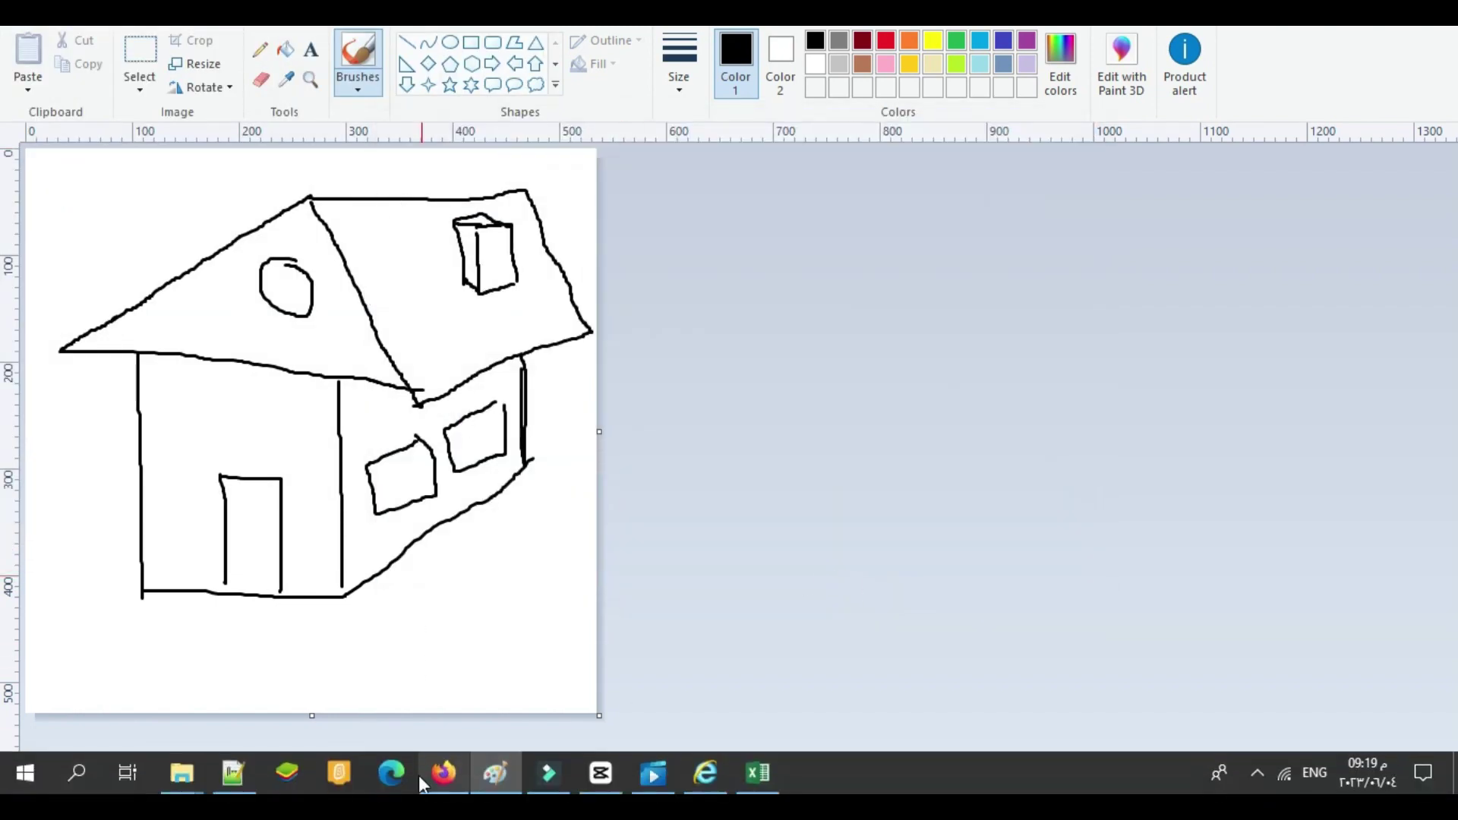
left_click(443, 808)
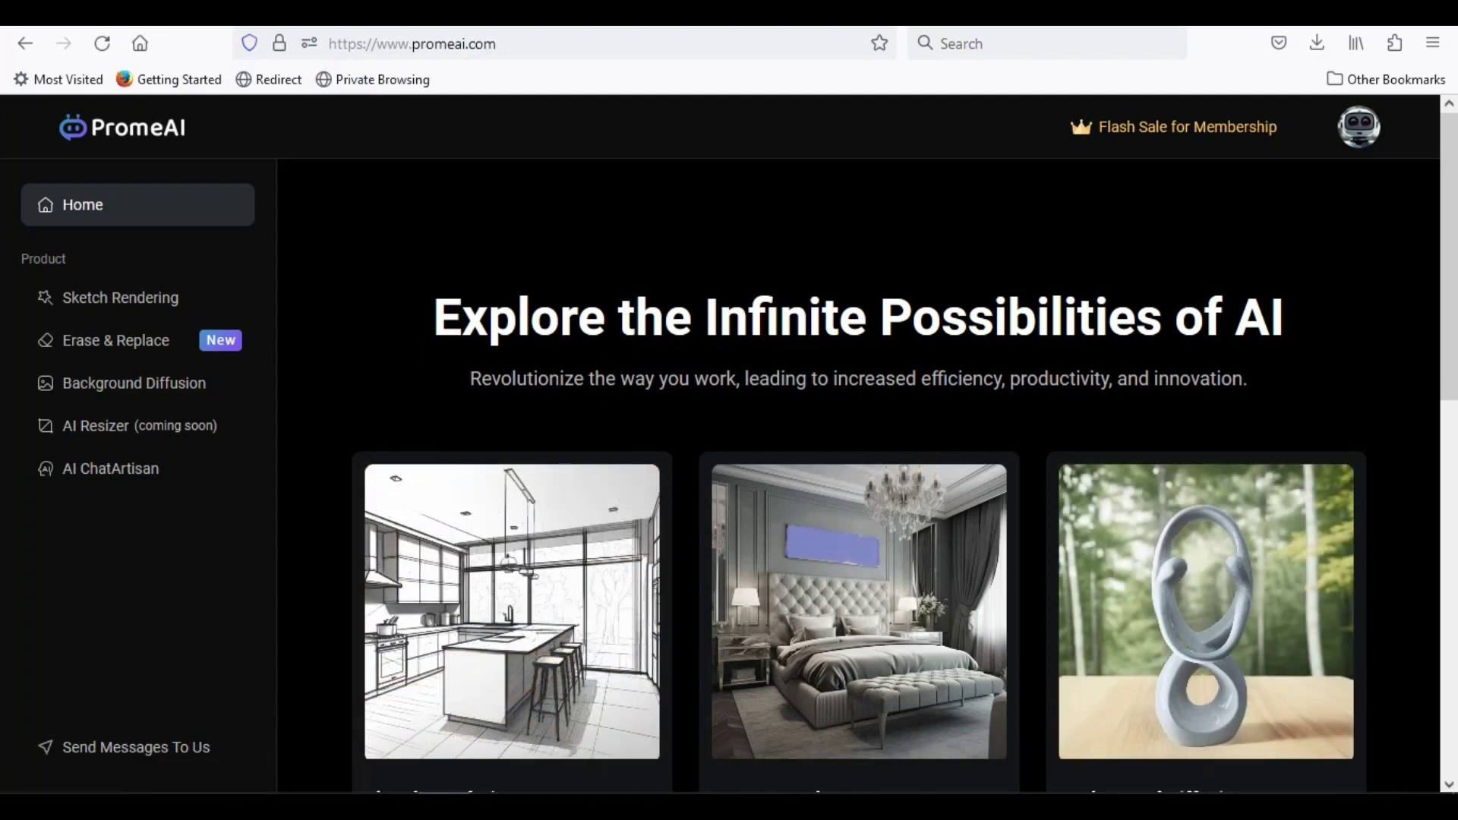
Step: Open Sketch Rendering from the home page and upload mydrw.png from Downloads
scroll(550, 349, "down", 3)
scroll(548, 354, "down", 2)
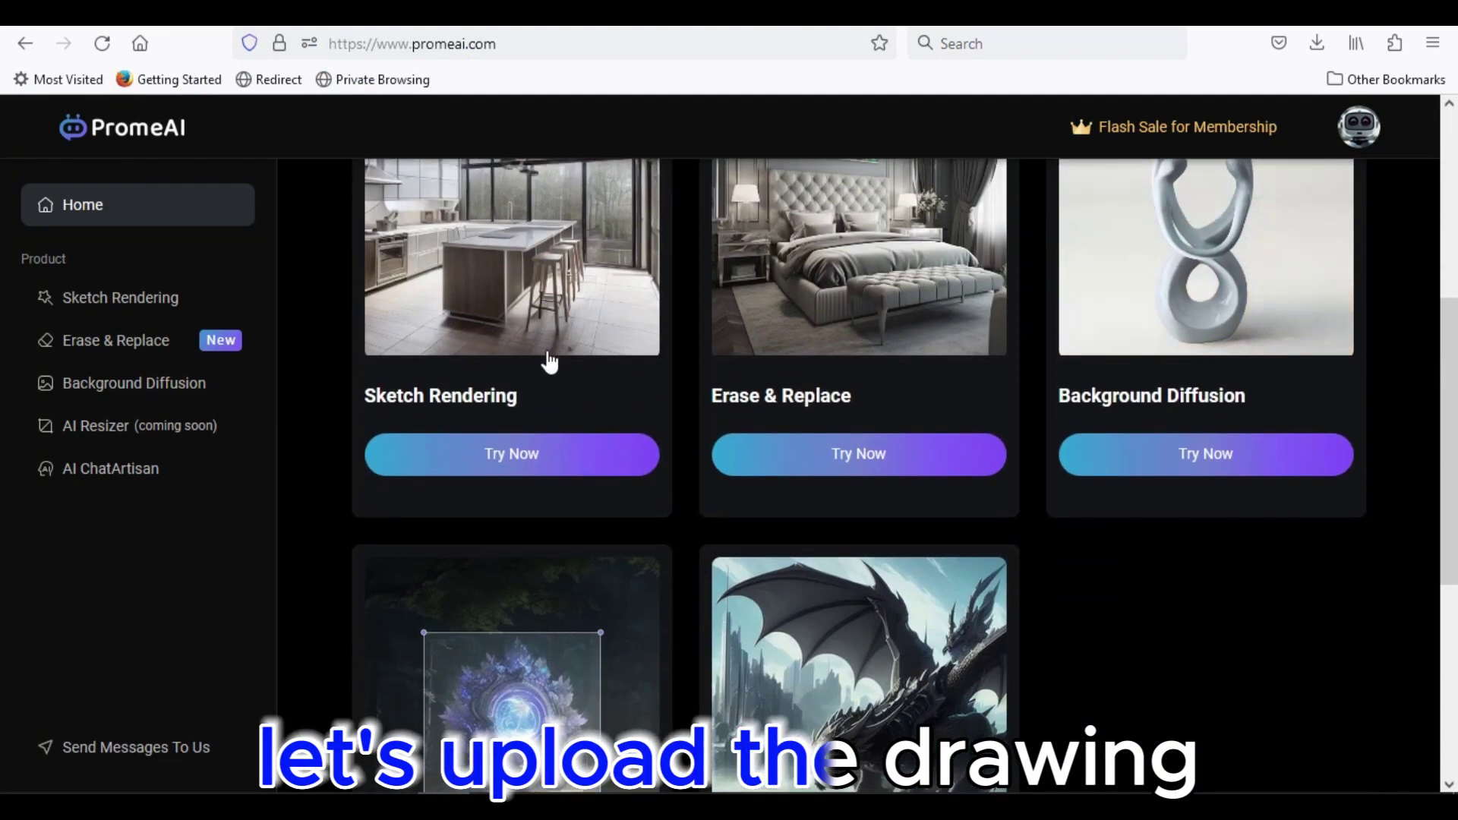
left_click(531, 458)
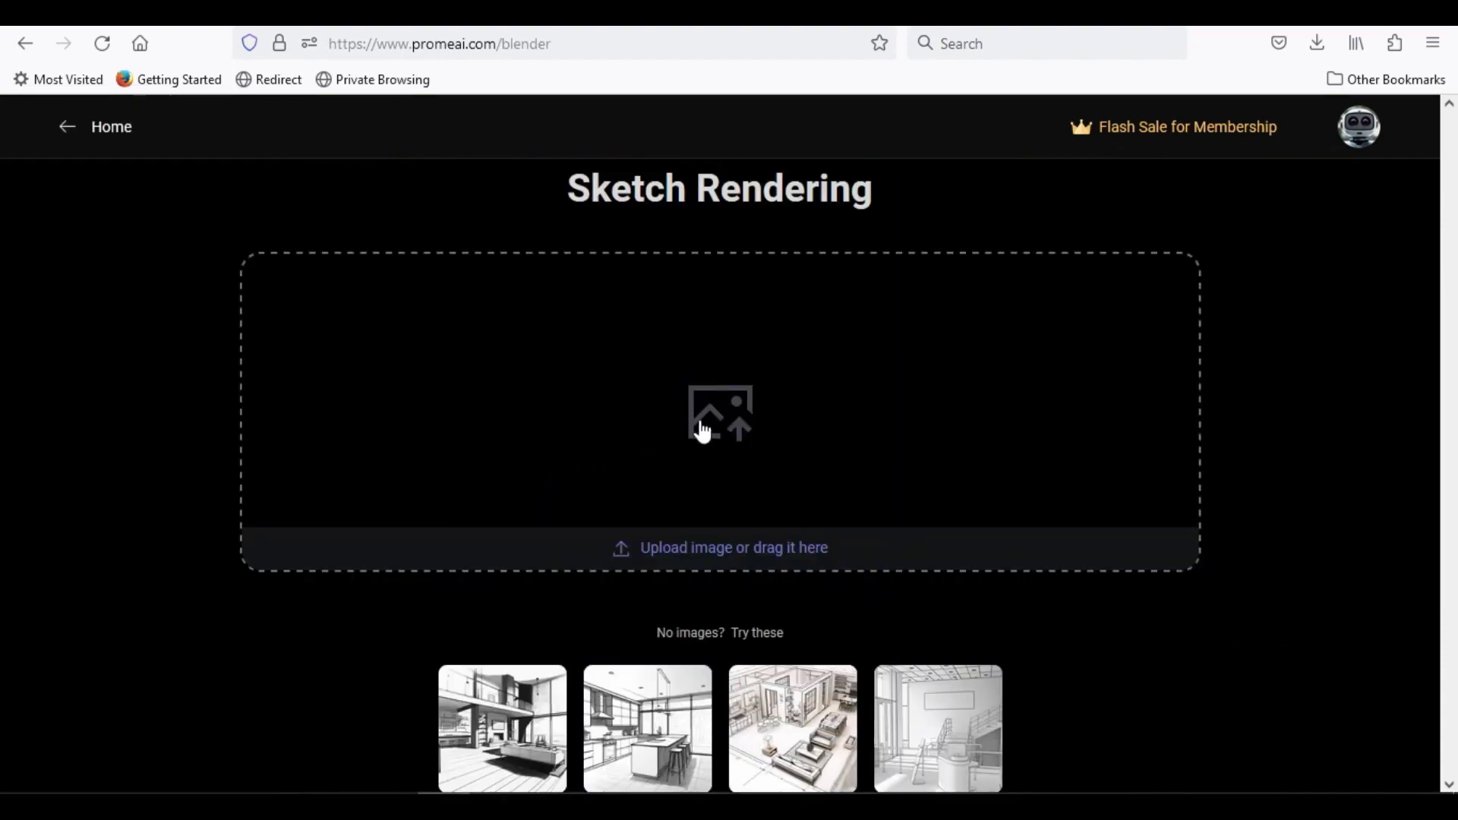
left_click(702, 432)
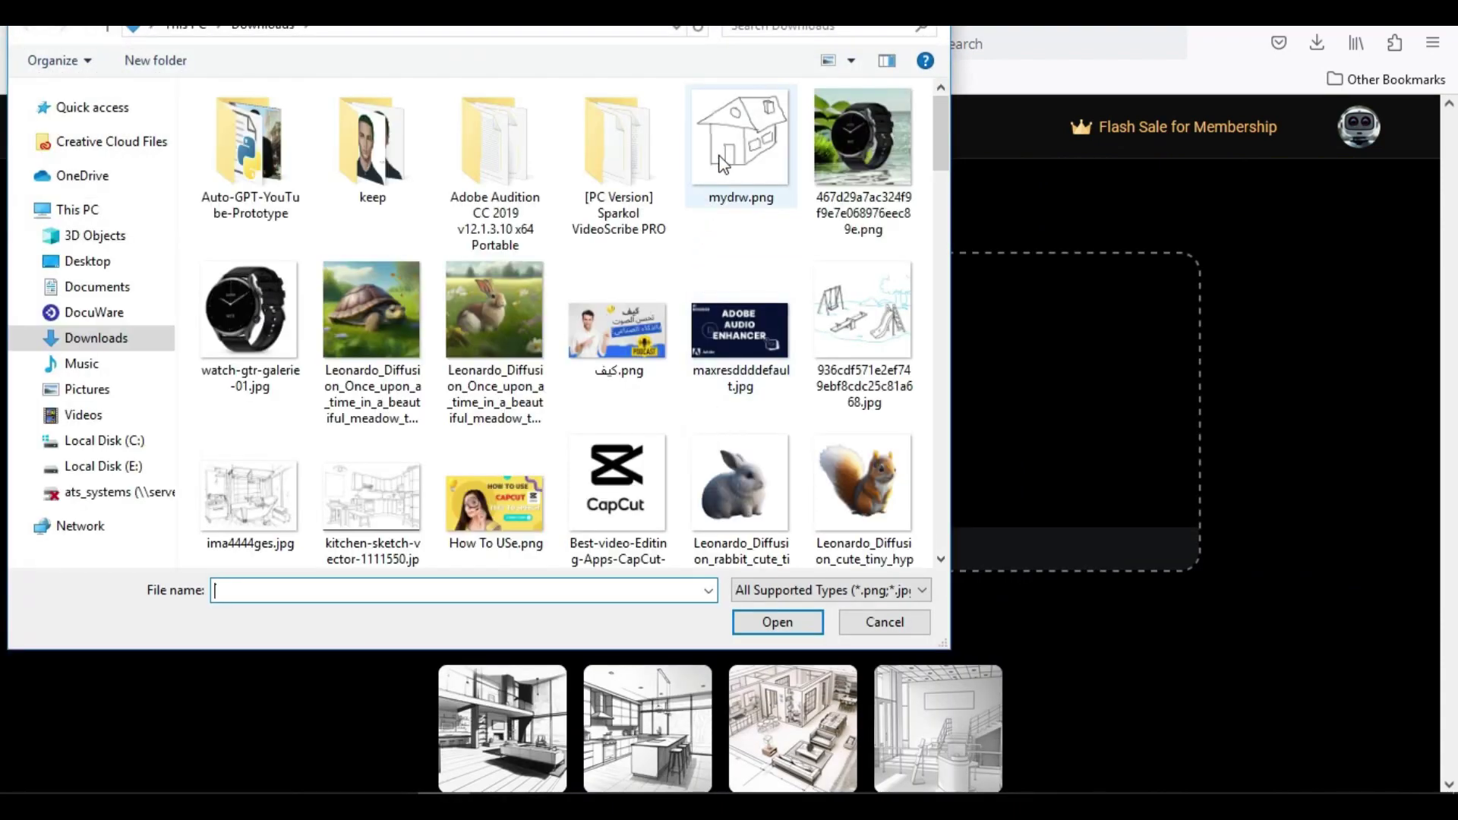
left_click(721, 164)
left_click(761, 618)
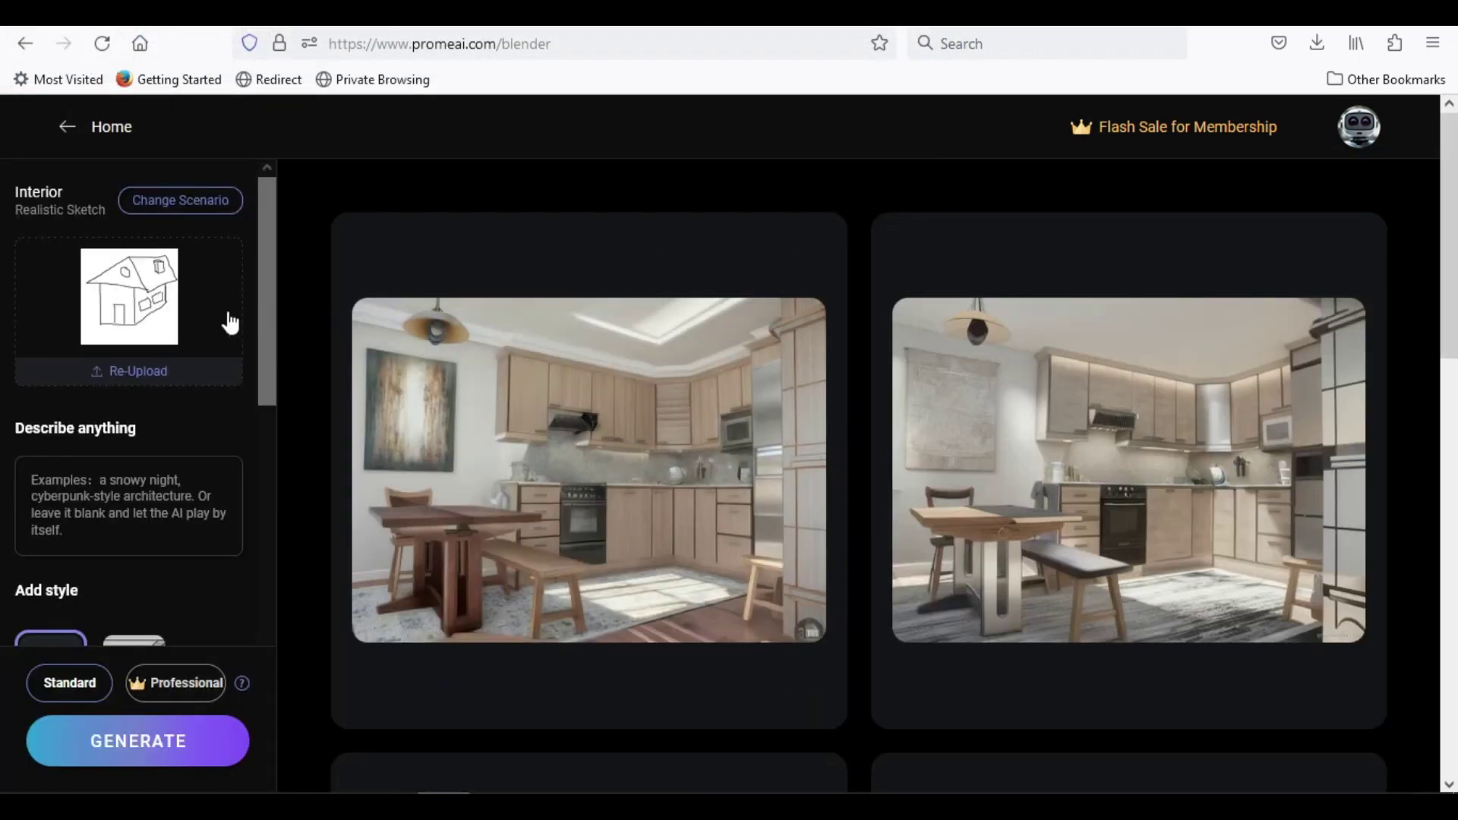
Step: Choose the Industrial style and generate renders of the mydrw house sketch
scroll(191, 346, "down", 6)
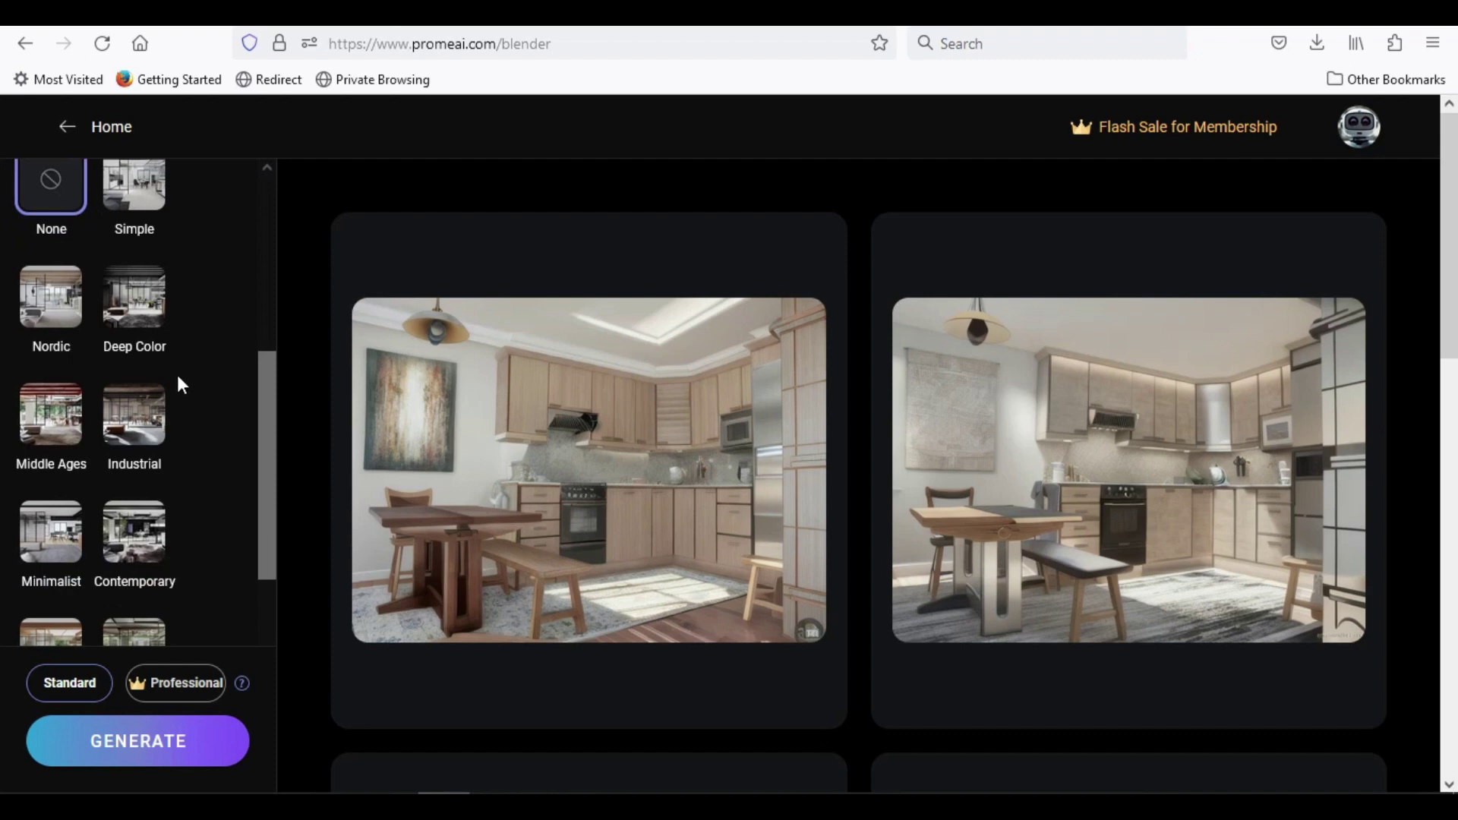
left_click(134, 444)
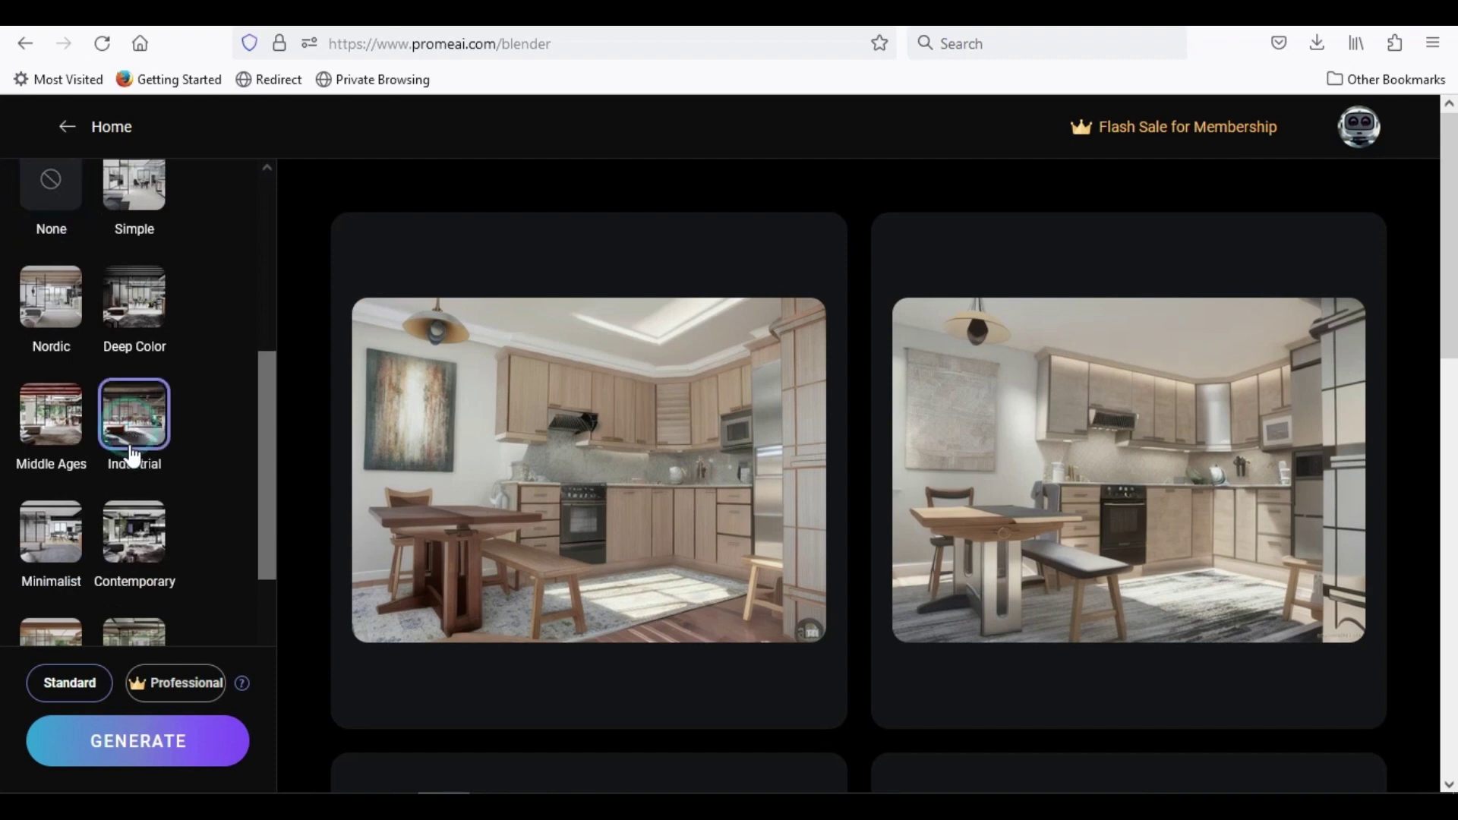
left_click(152, 741)
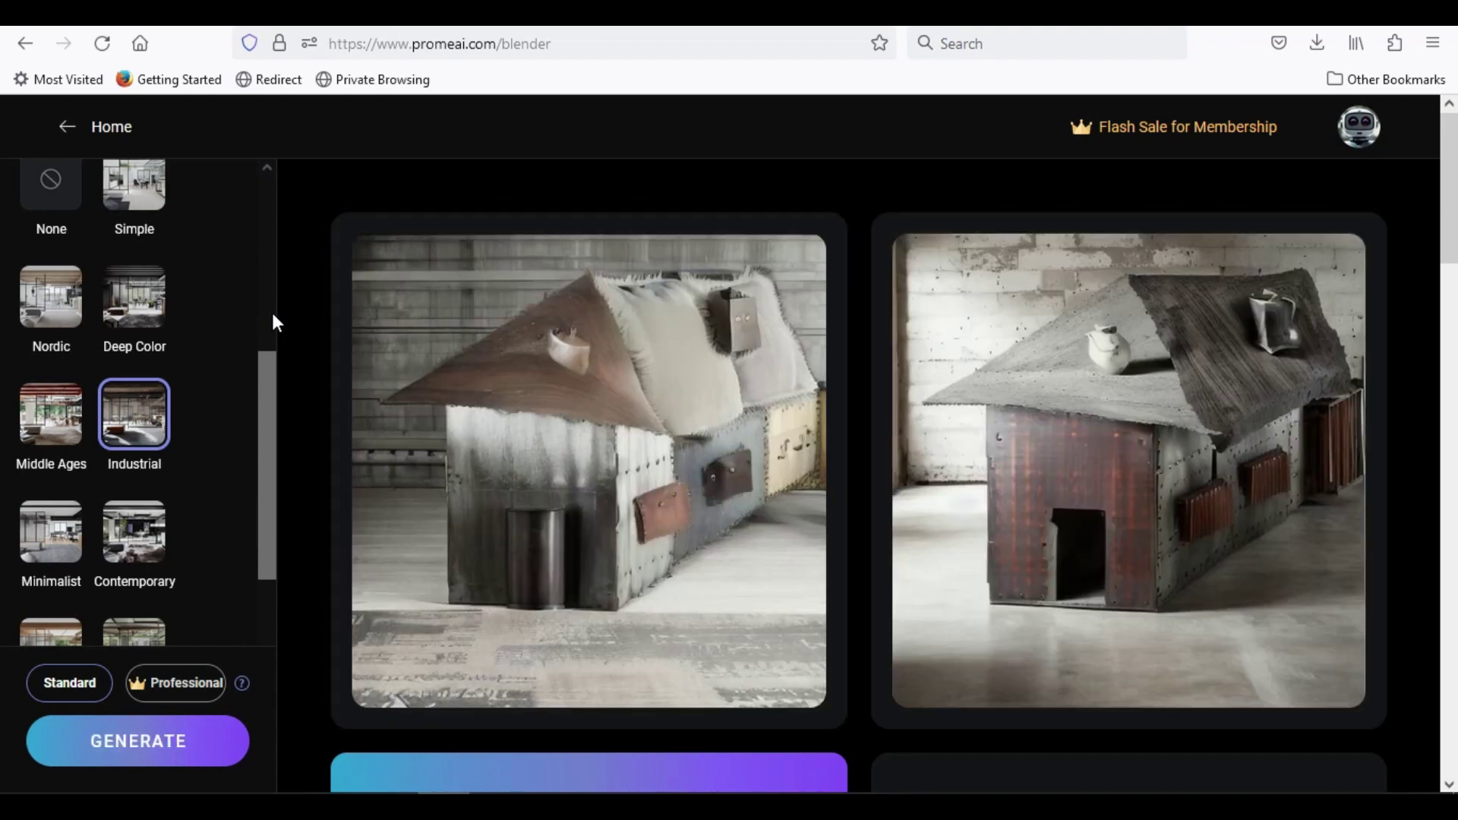
Step: Preview the first Industrial house render, close it, and bring up its options menu
scroll(446, 322, "down", 5)
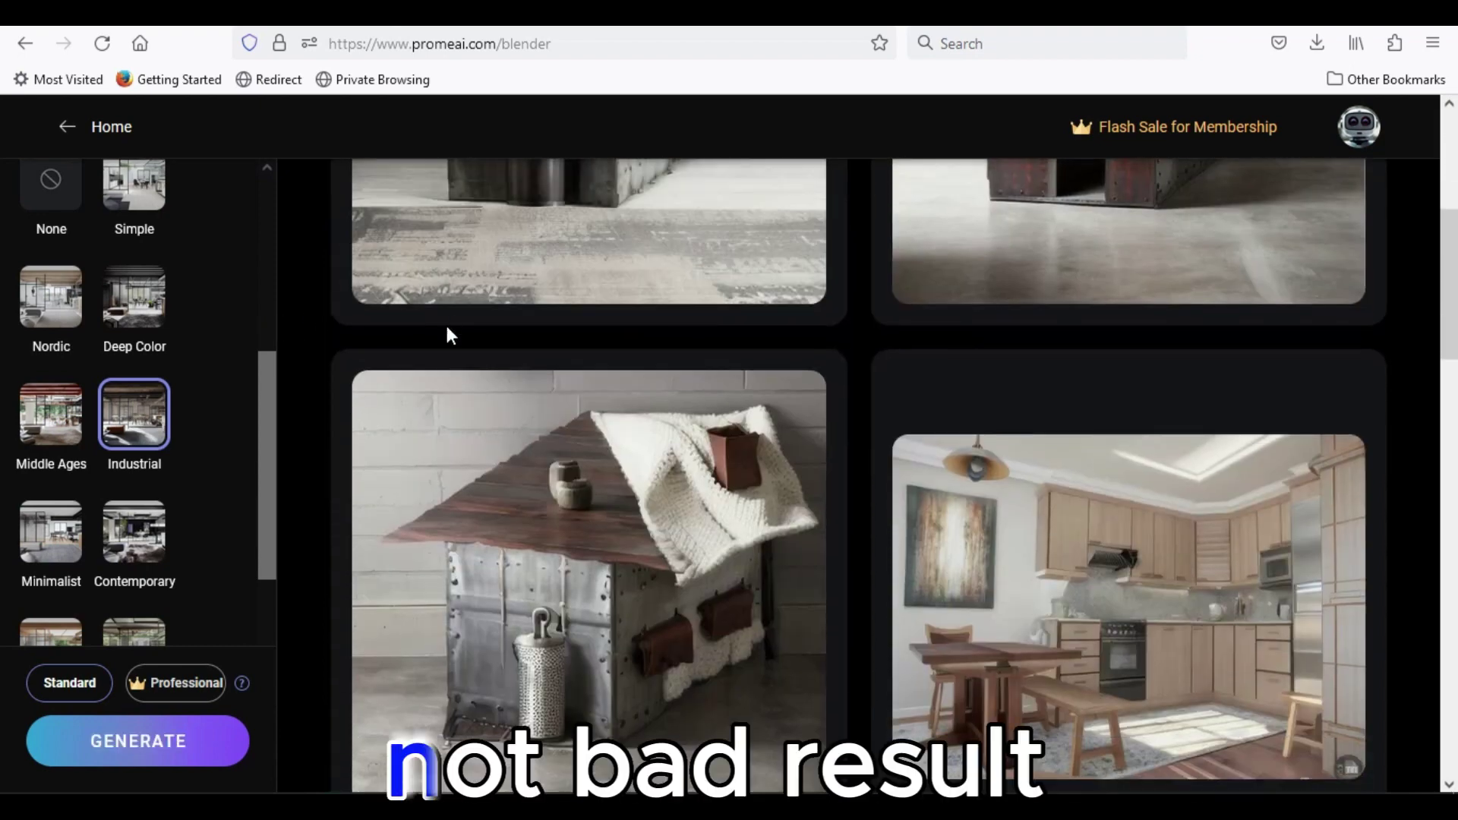
scroll(517, 562, "down", 2)
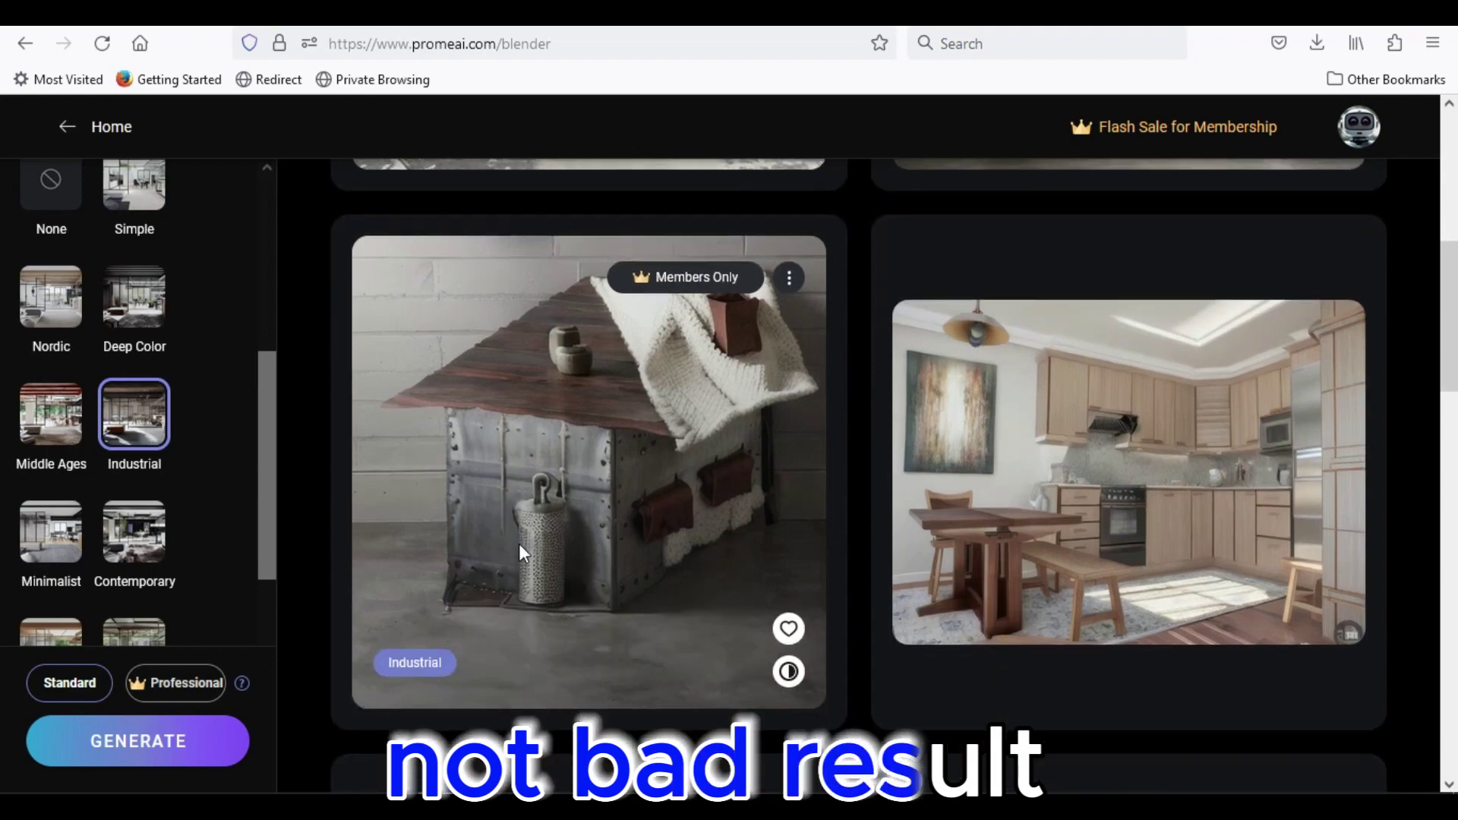
scroll(522, 486, "up", 6)
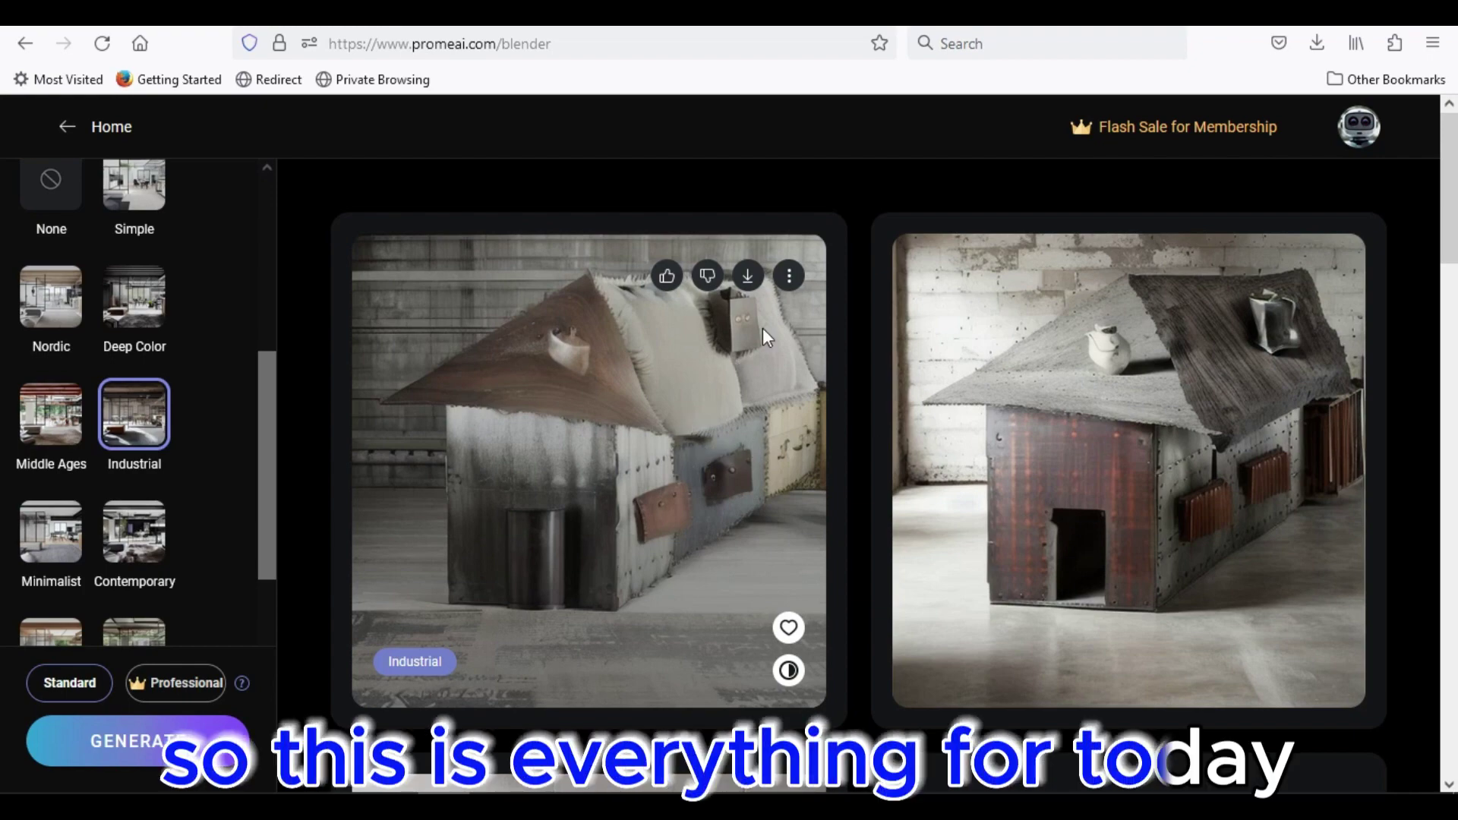
left_click(791, 287)
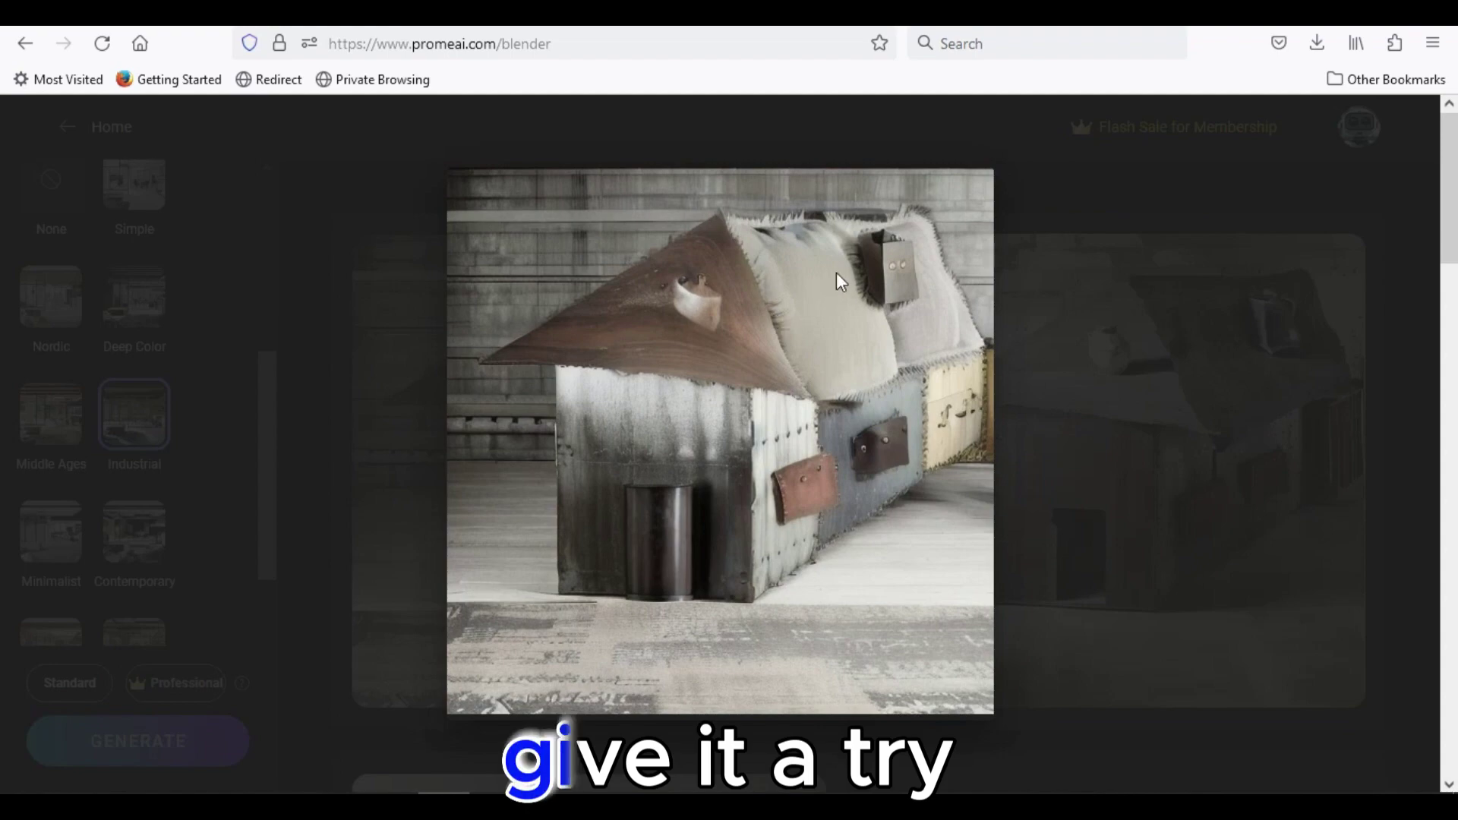
left_click(1019, 286)
mouse_move(791, 287)
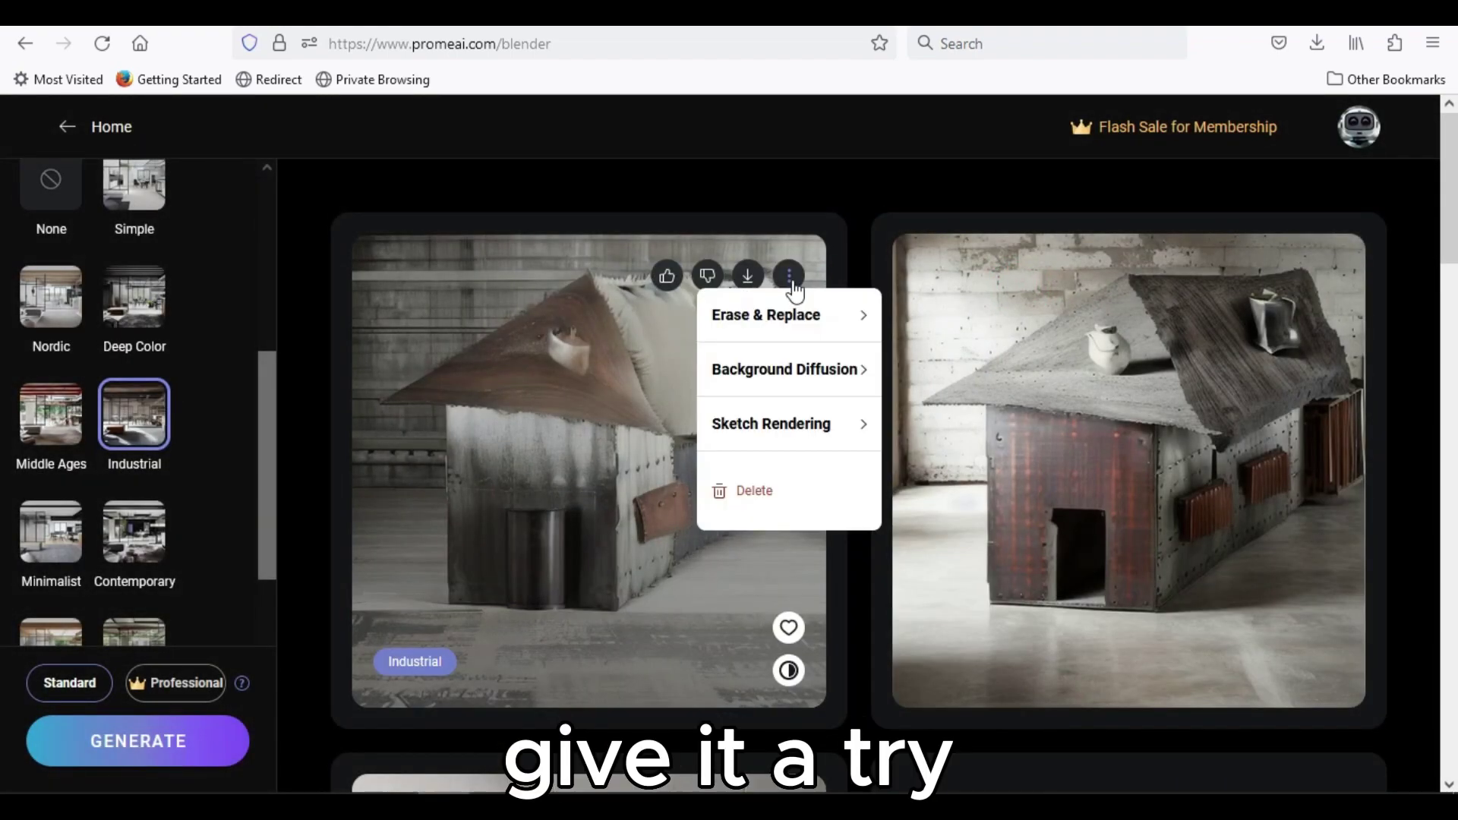
Step: Send the first Industrial house render to Background Diffusion
left_click(783, 372)
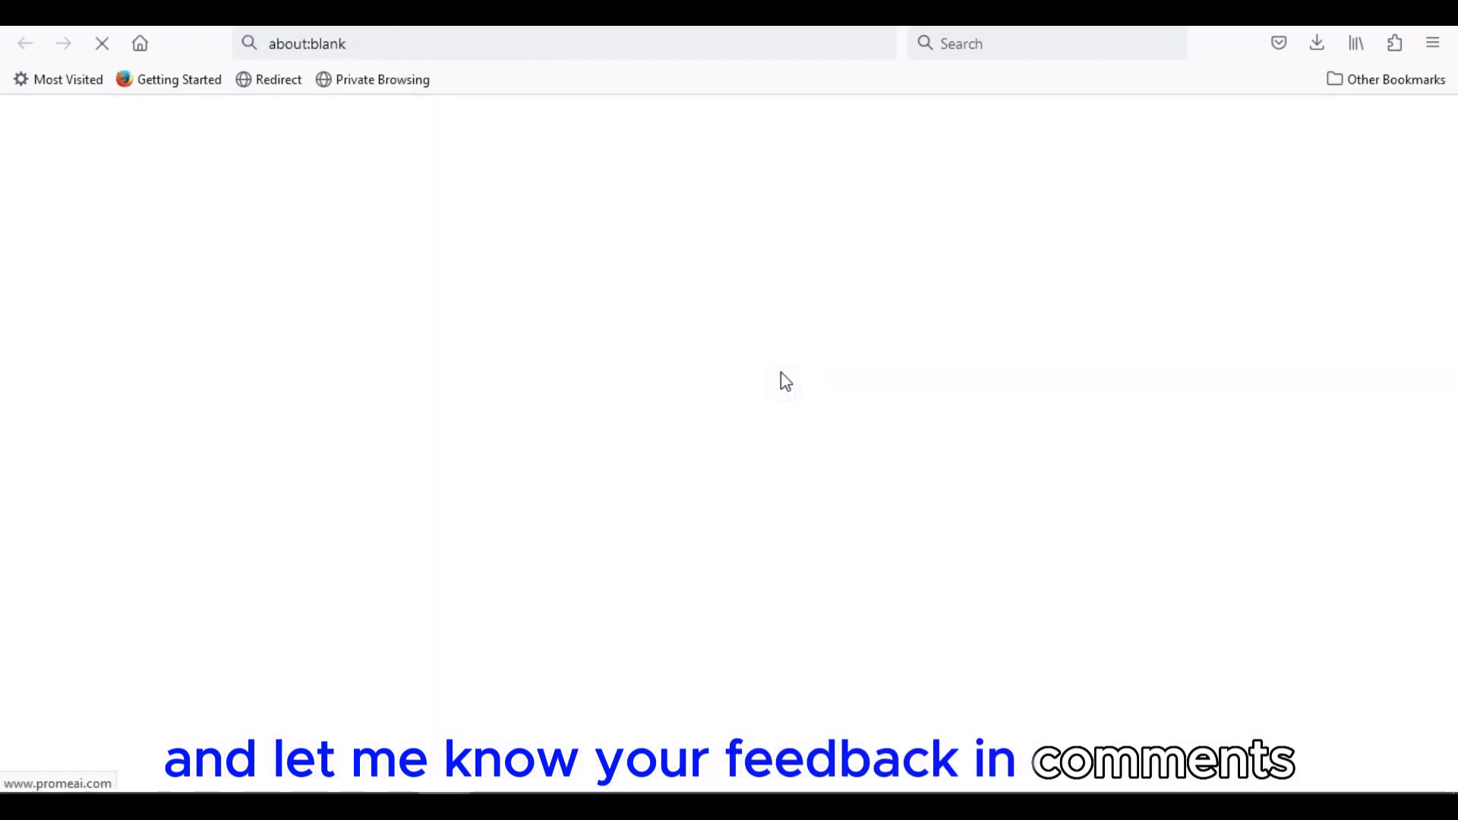